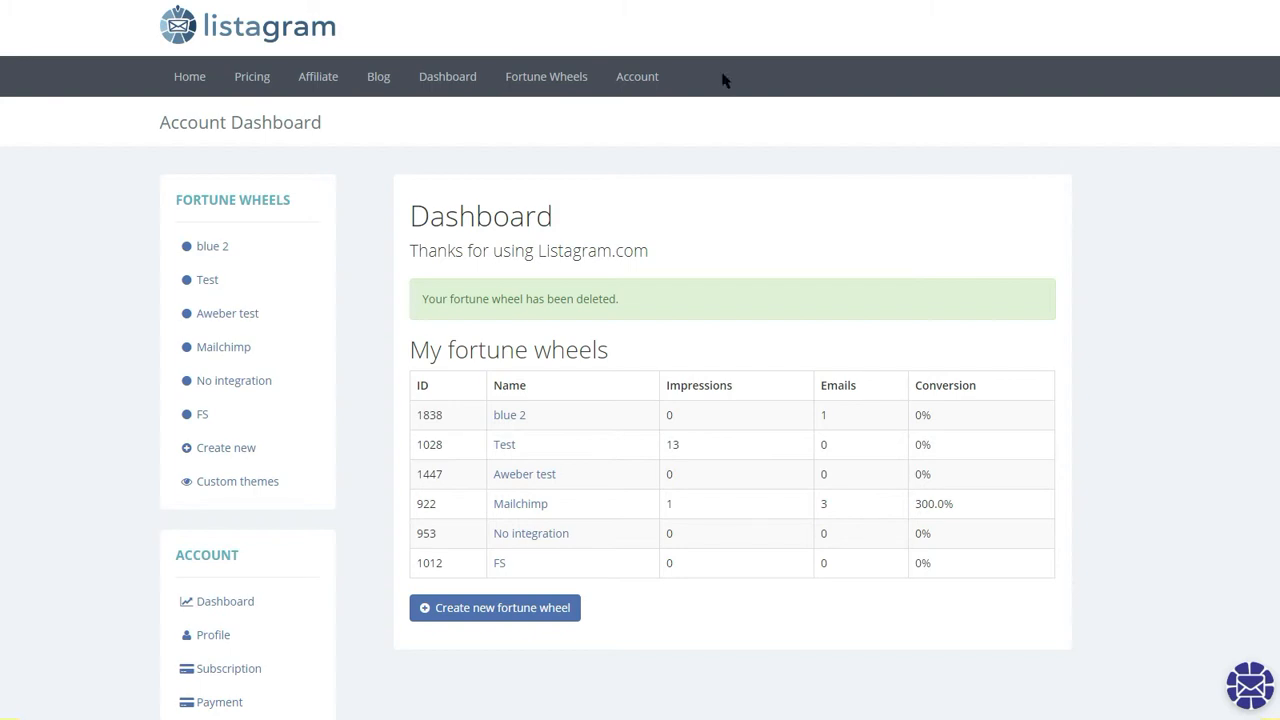
- Start a new fortune wheel and name it "my first wheel"
mouse_move(560, 80)
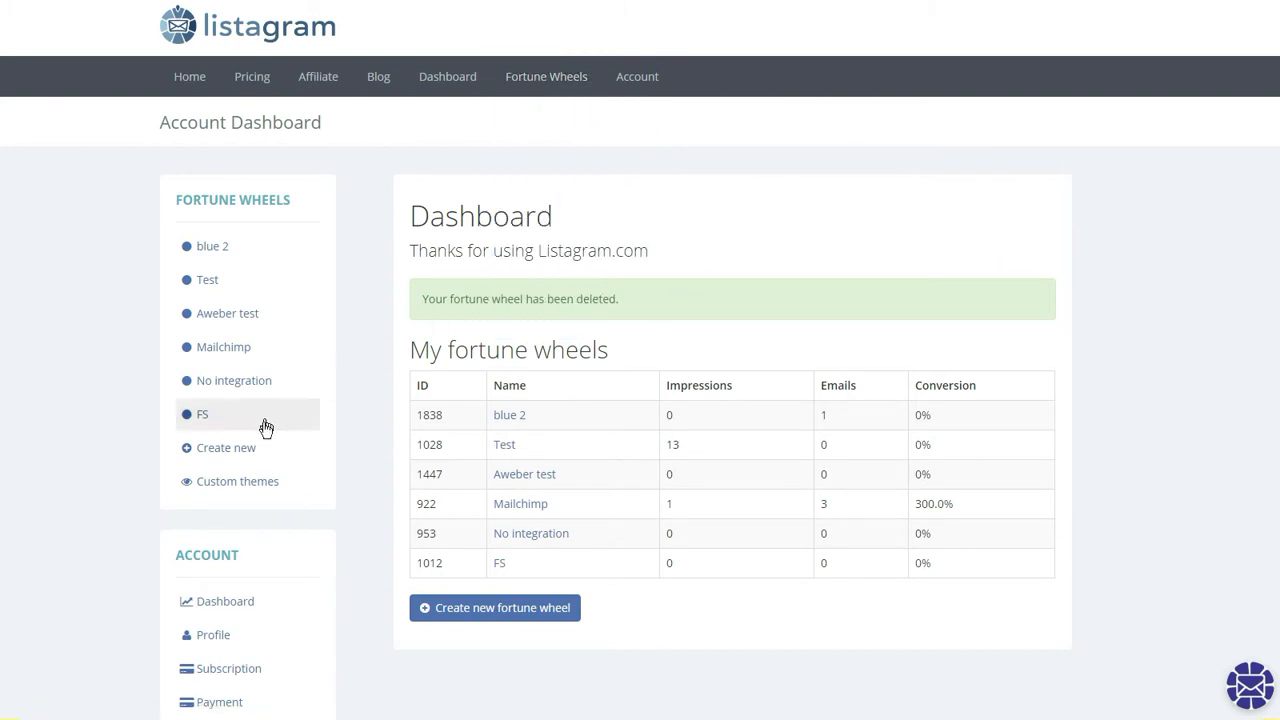
left_click(536, 612)
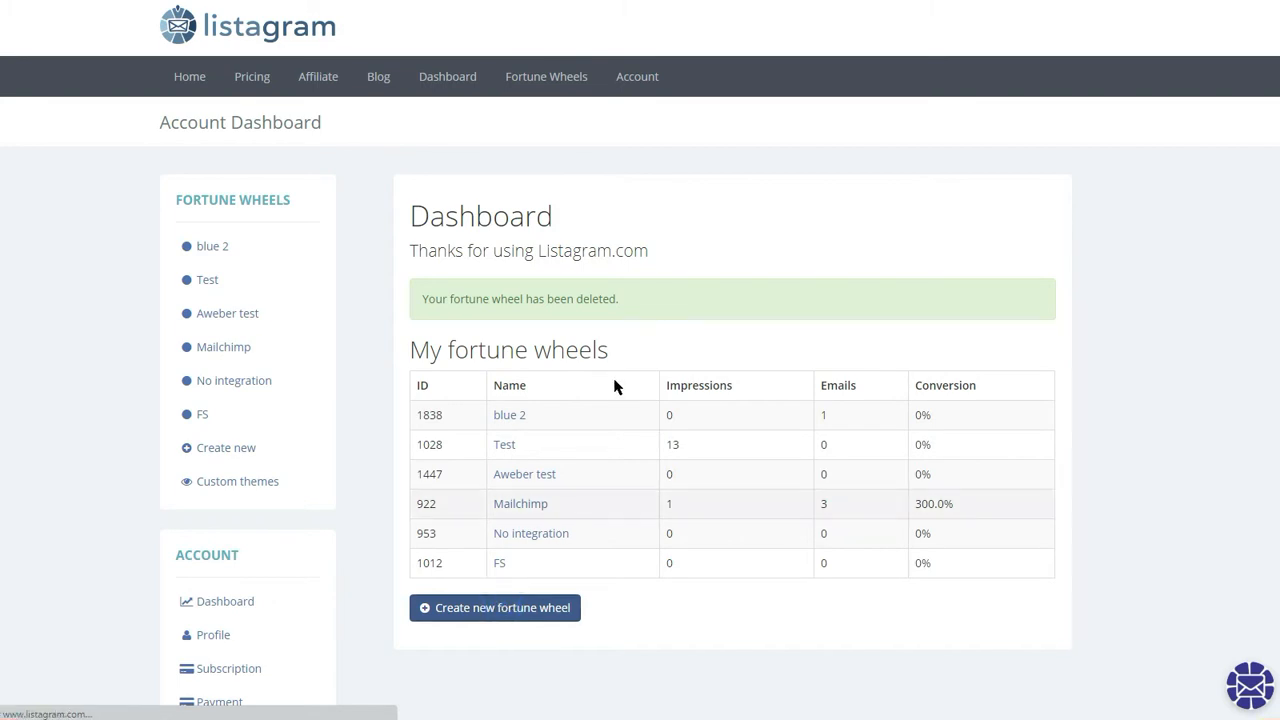
left_click(533, 272)
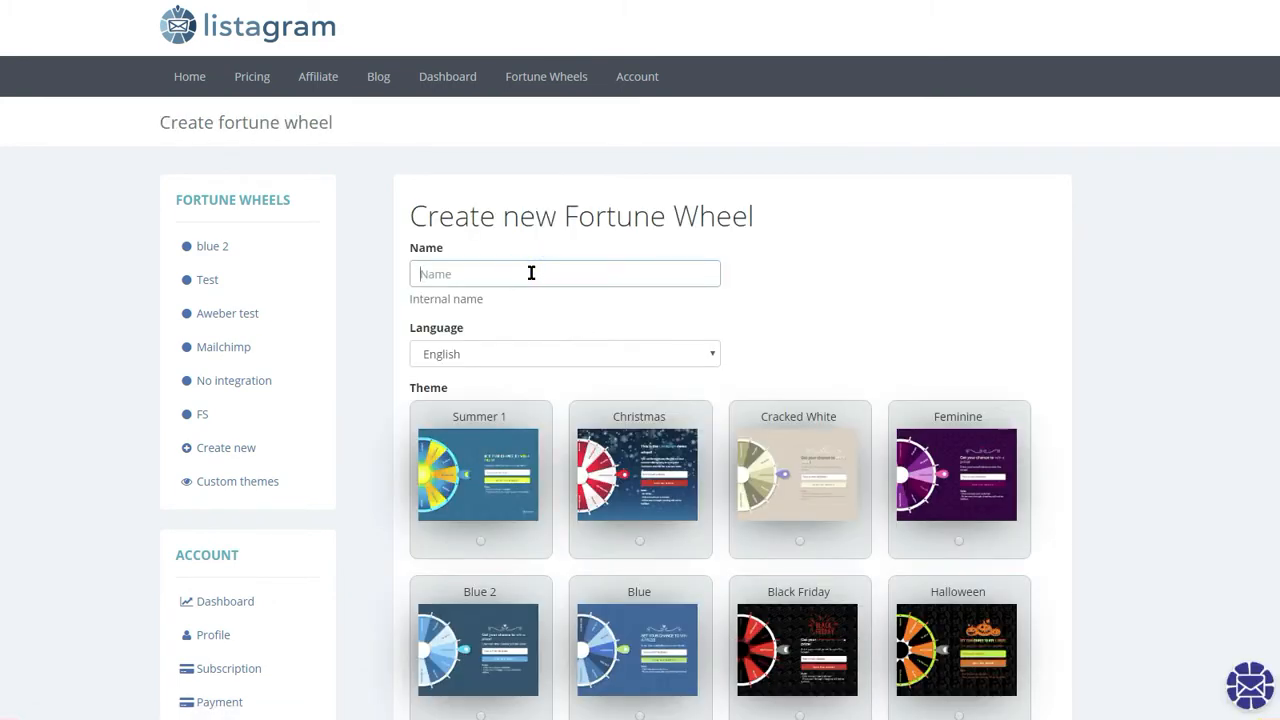
type("my first wheel")
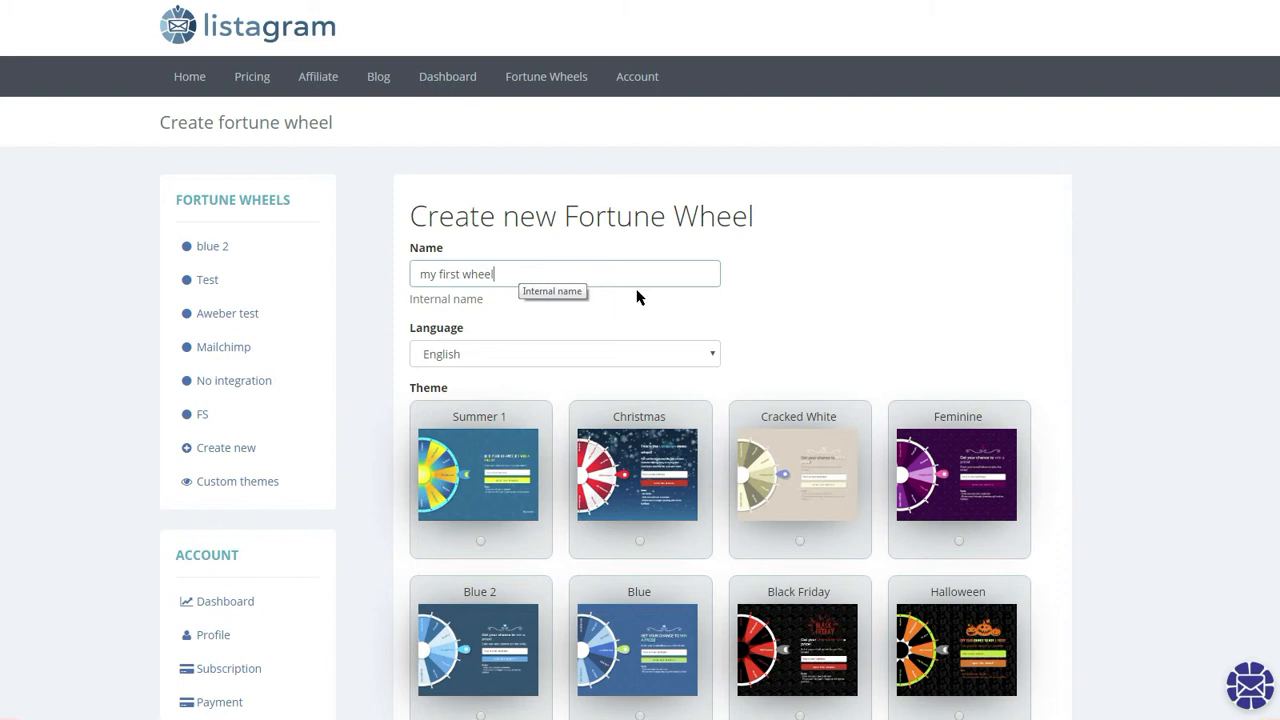
- Choose the Blue theme for the new wheel and create it
scroll(843, 283, "down", 1)
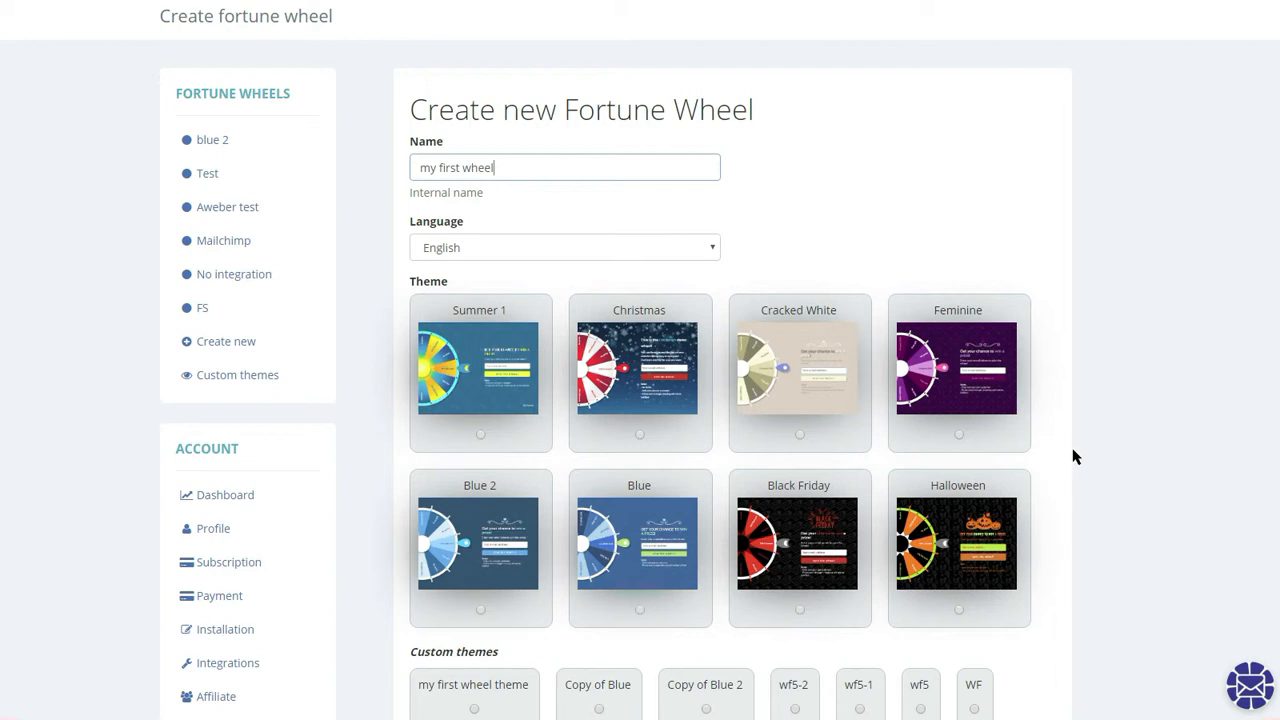
left_click(641, 612)
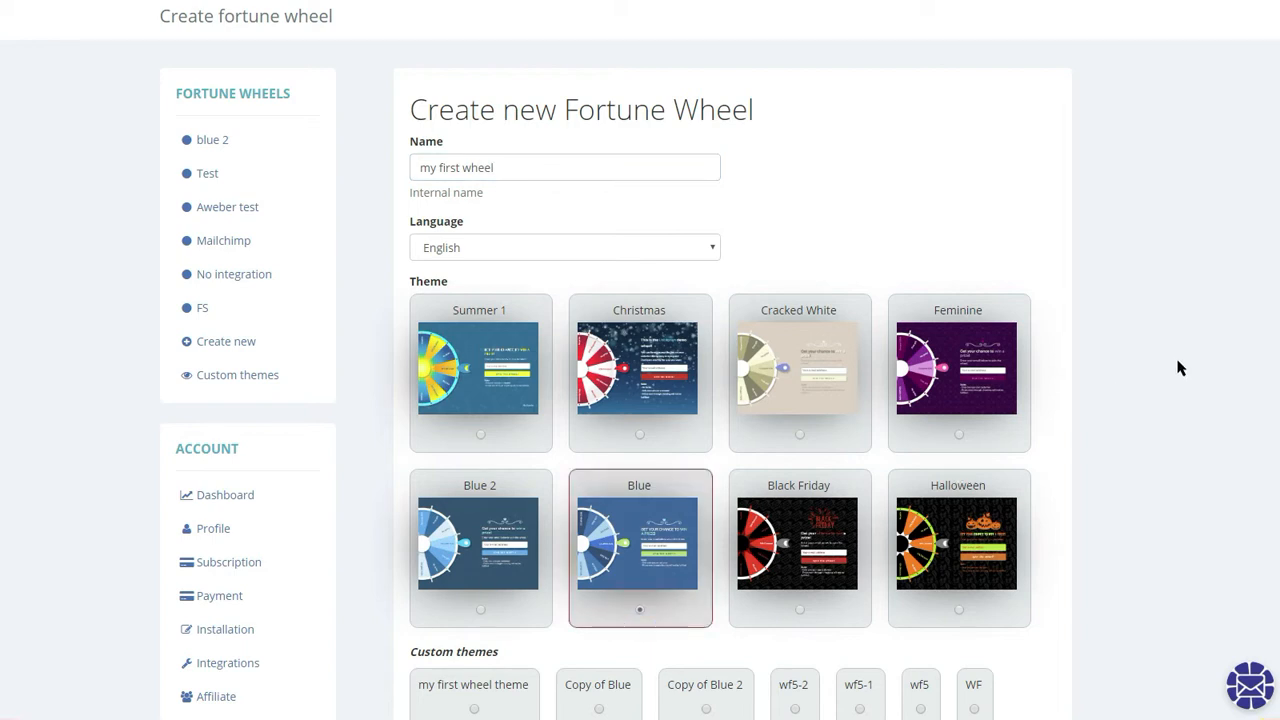
scroll(1131, 366, "down", 3)
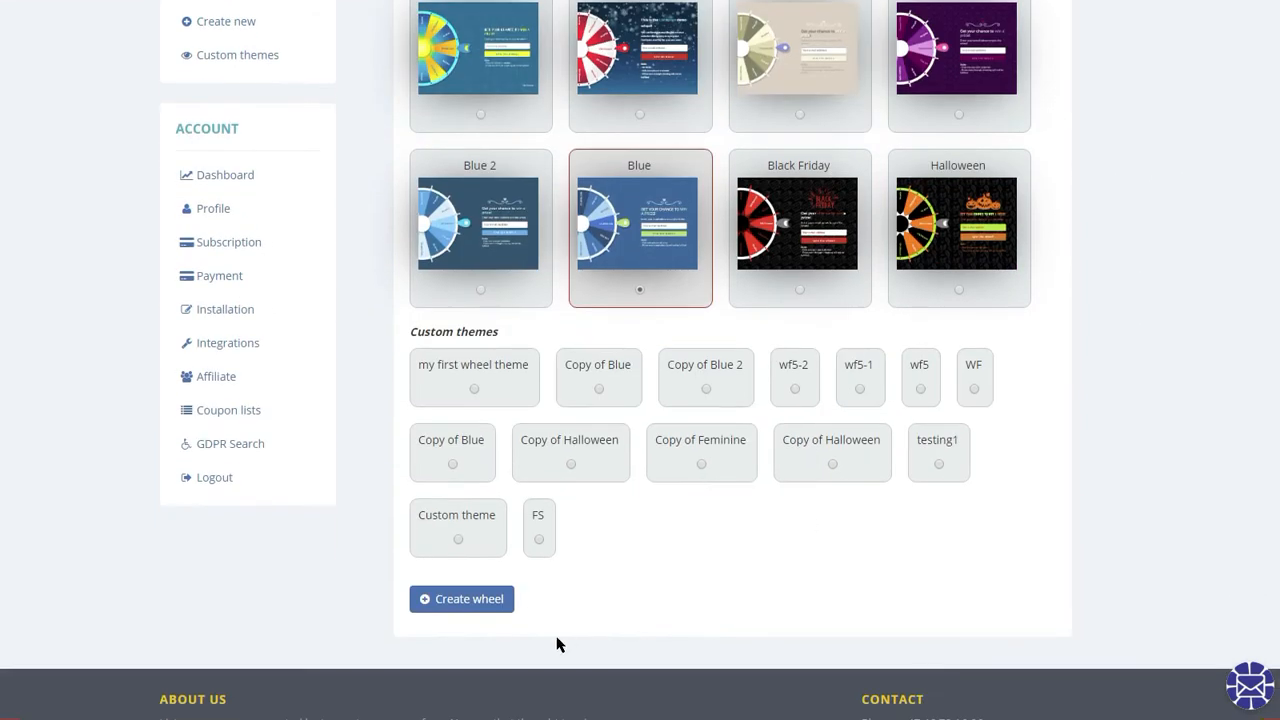
left_click(467, 603)
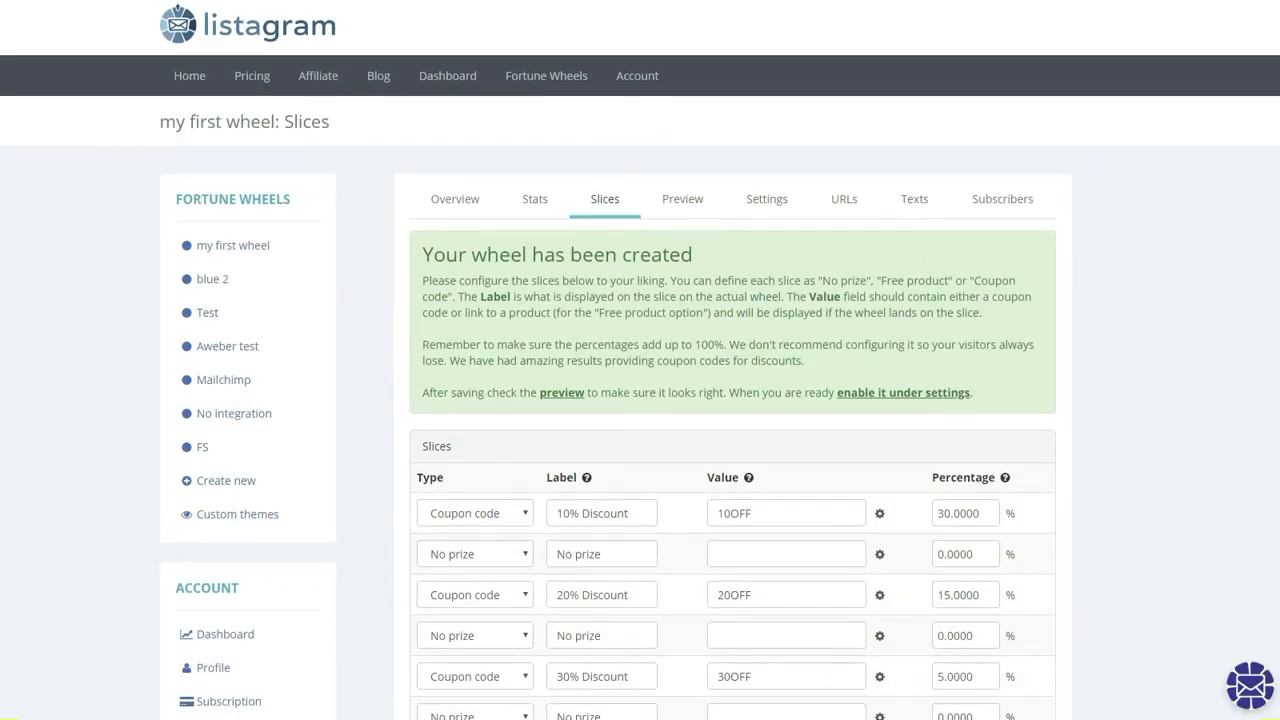
- Examine the slices table, checking the first slice's type options, label and coupon value
scroll(1258, 262, "down", 3)
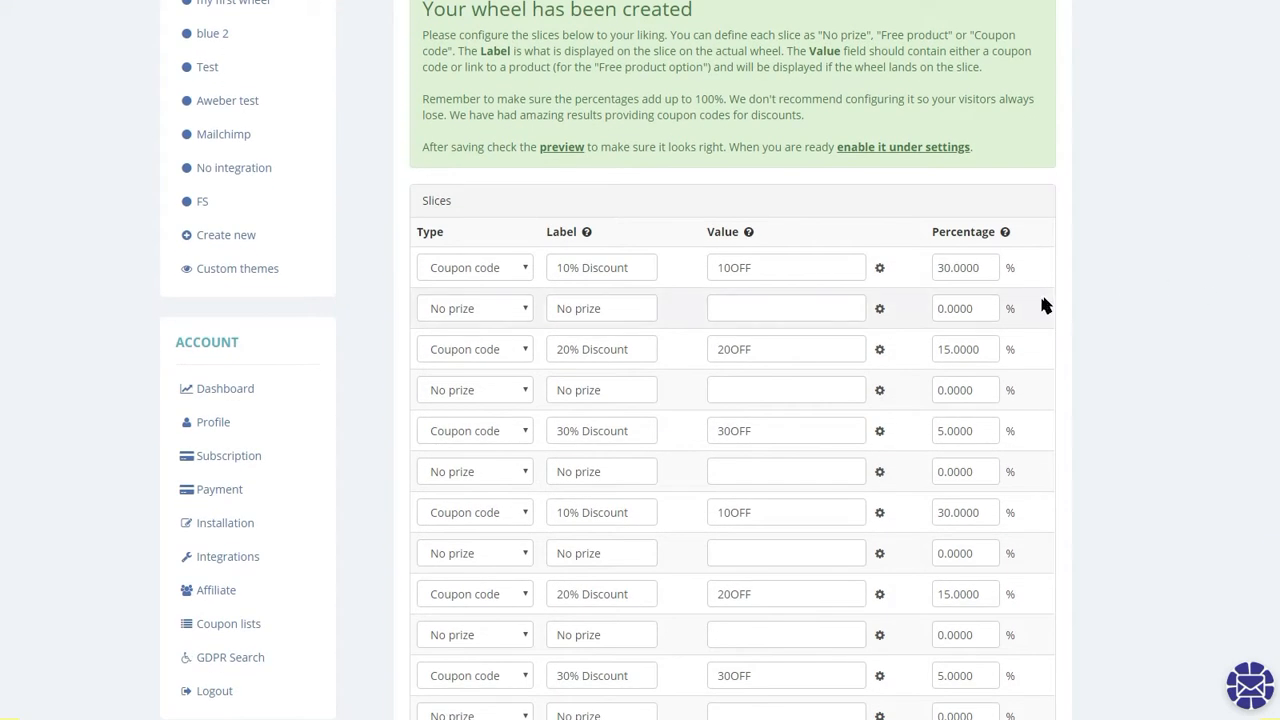
scroll(1097, 351, "down", 1)
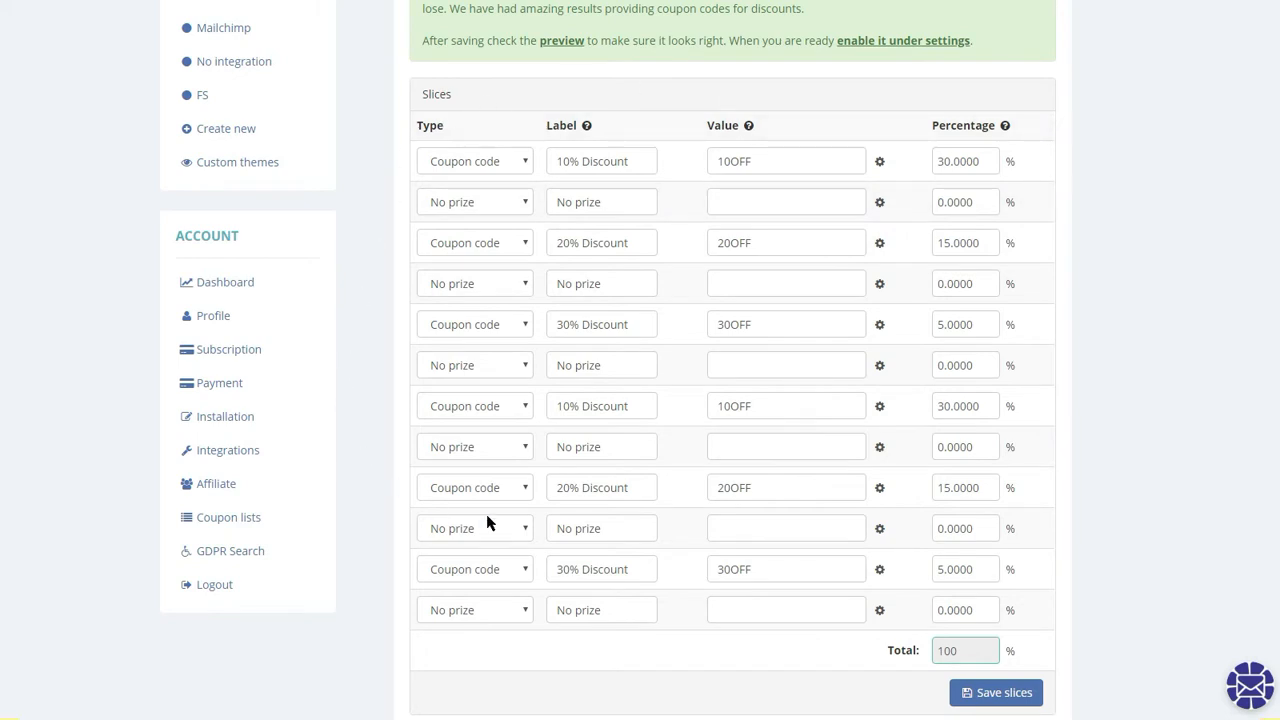
left_click(490, 166)
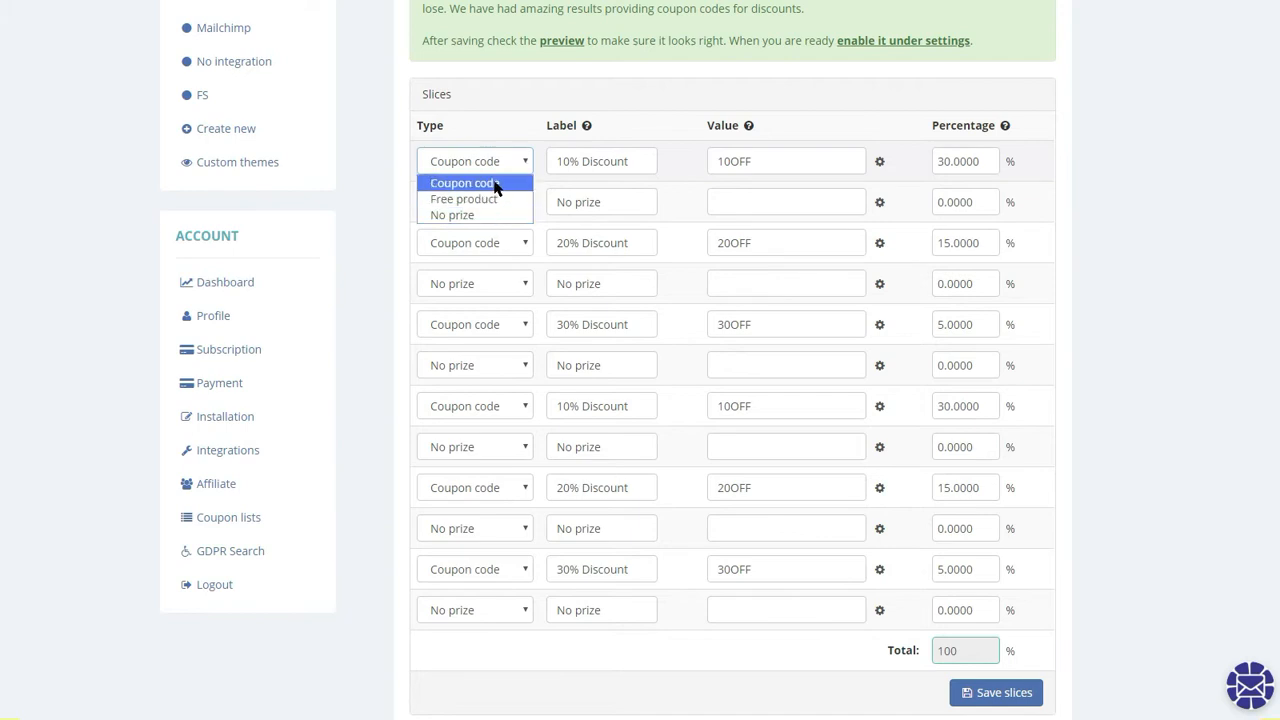
left_click(495, 184)
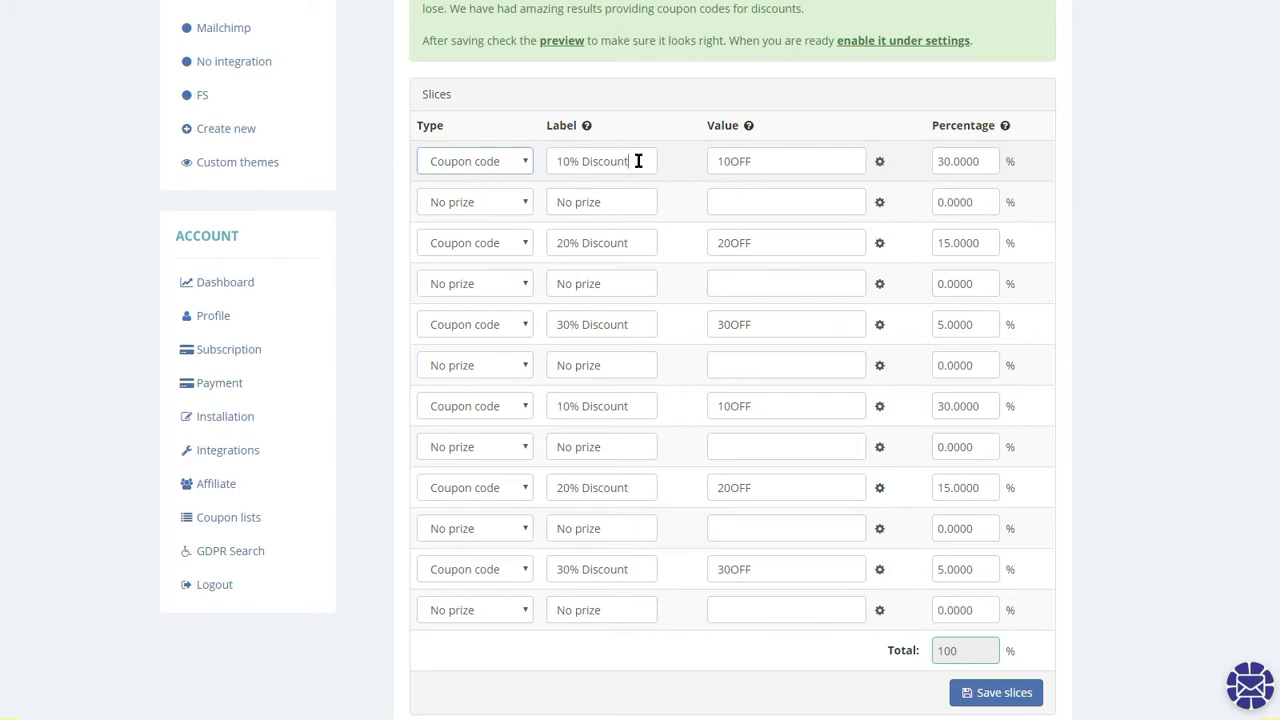
left_click_drag(638, 161, 546, 168)
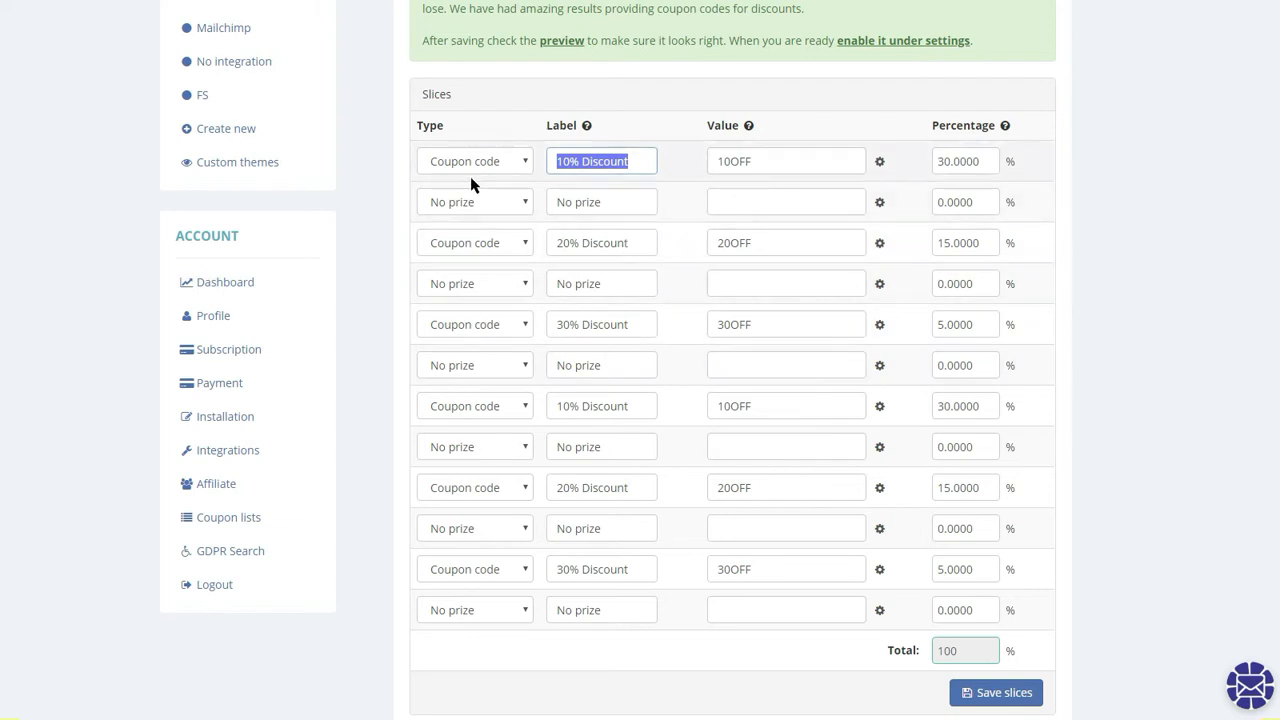
left_click(631, 166)
left_click(807, 157)
left_click_drag(792, 157, 686, 166)
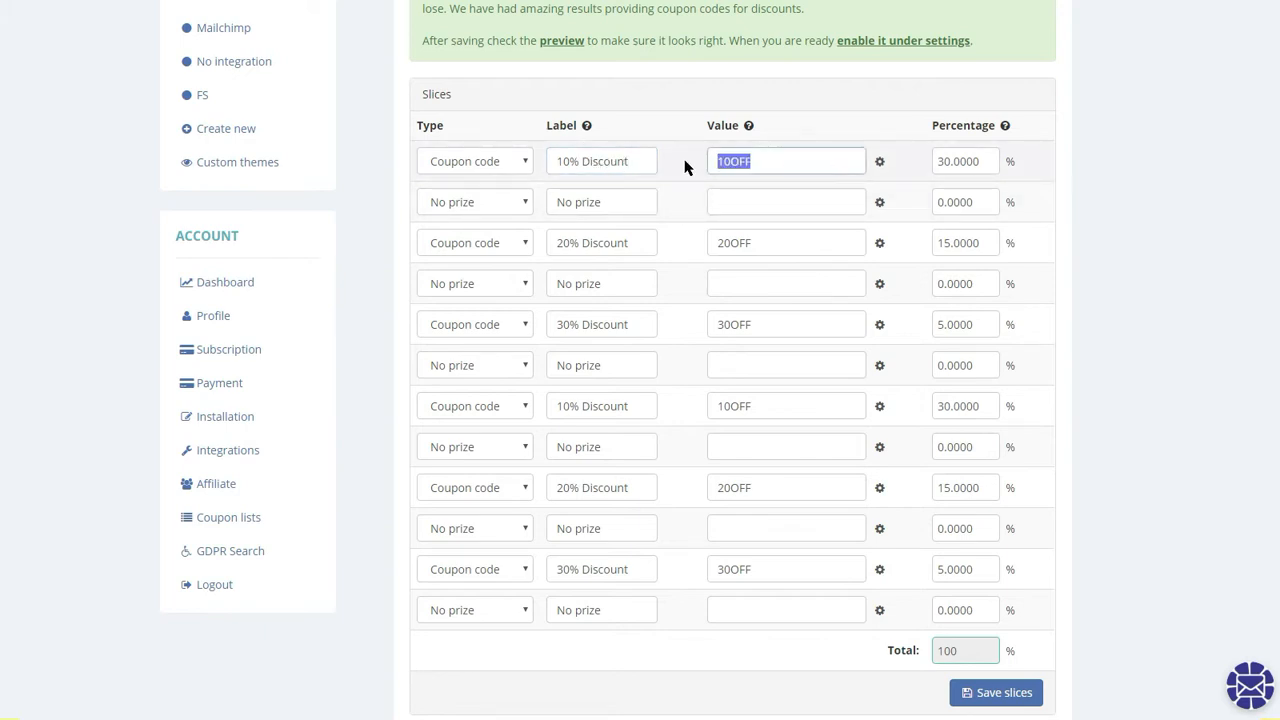
left_click(753, 157)
left_click_drag(786, 160, 711, 160)
- Try the Free product type on the first slice and return it to Coupon code
left_click(466, 163)
left_click(478, 200)
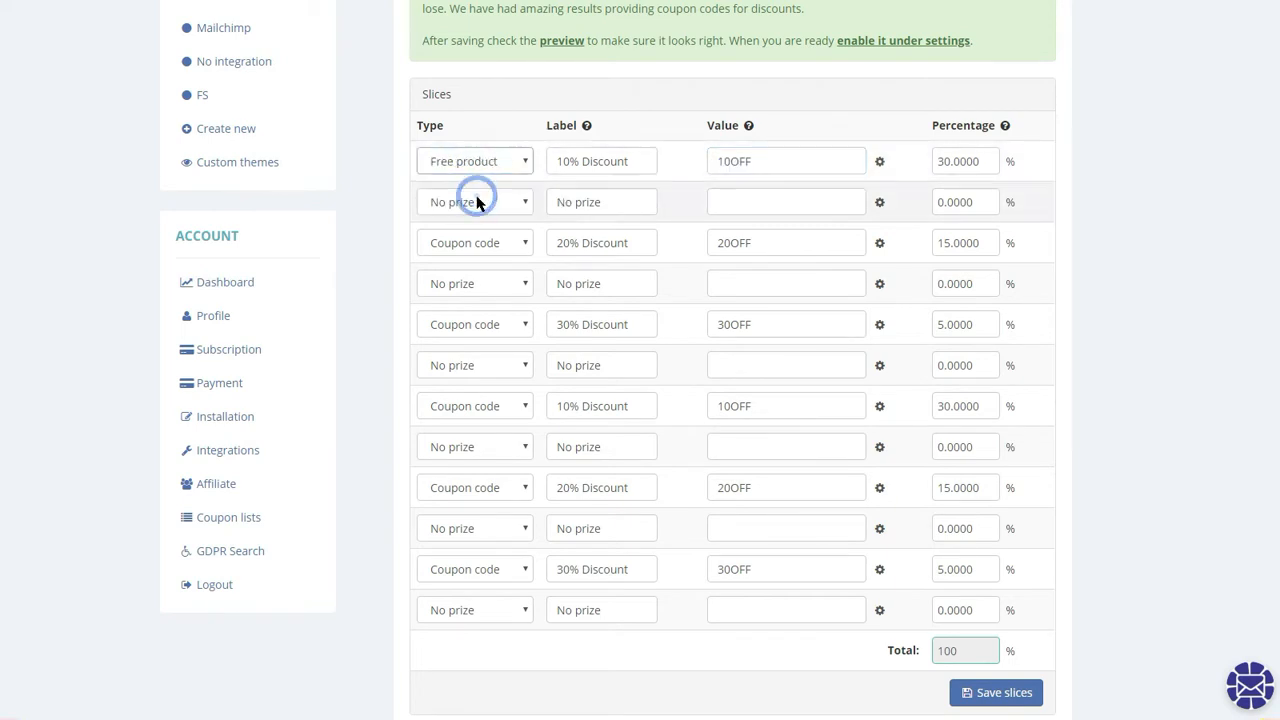
left_click_drag(787, 161, 743, 162)
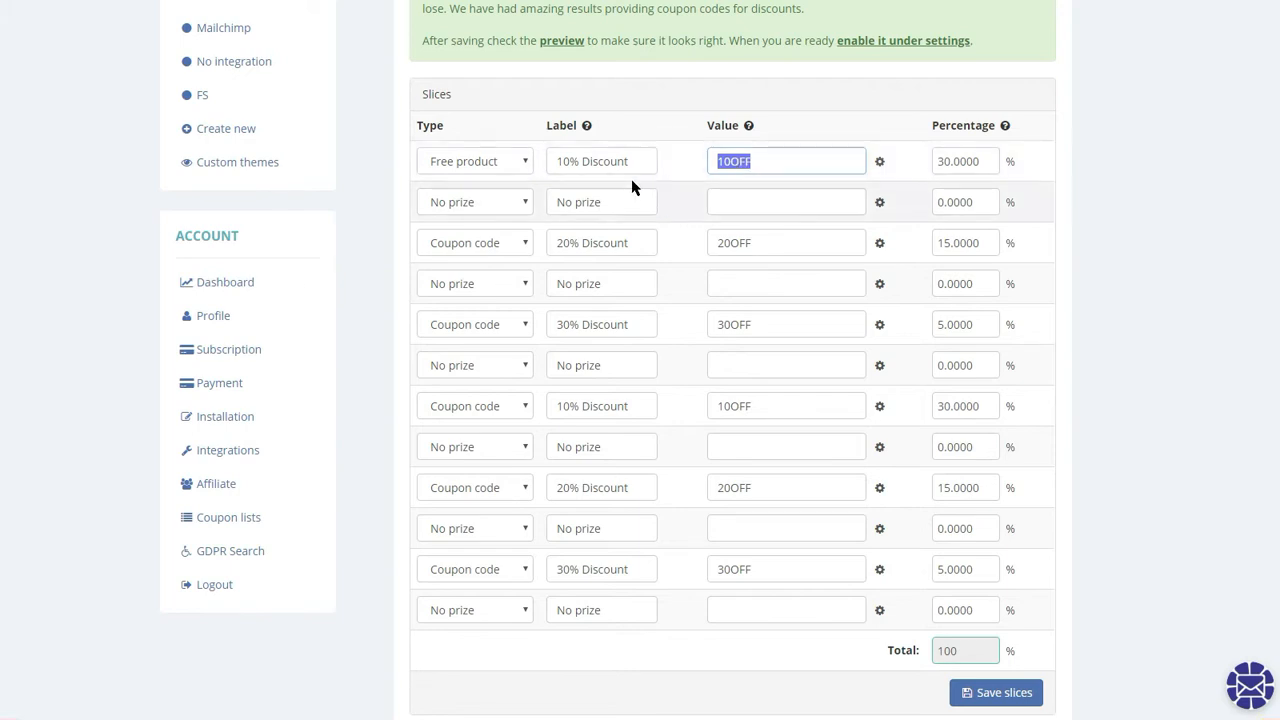
left_click(980, 164)
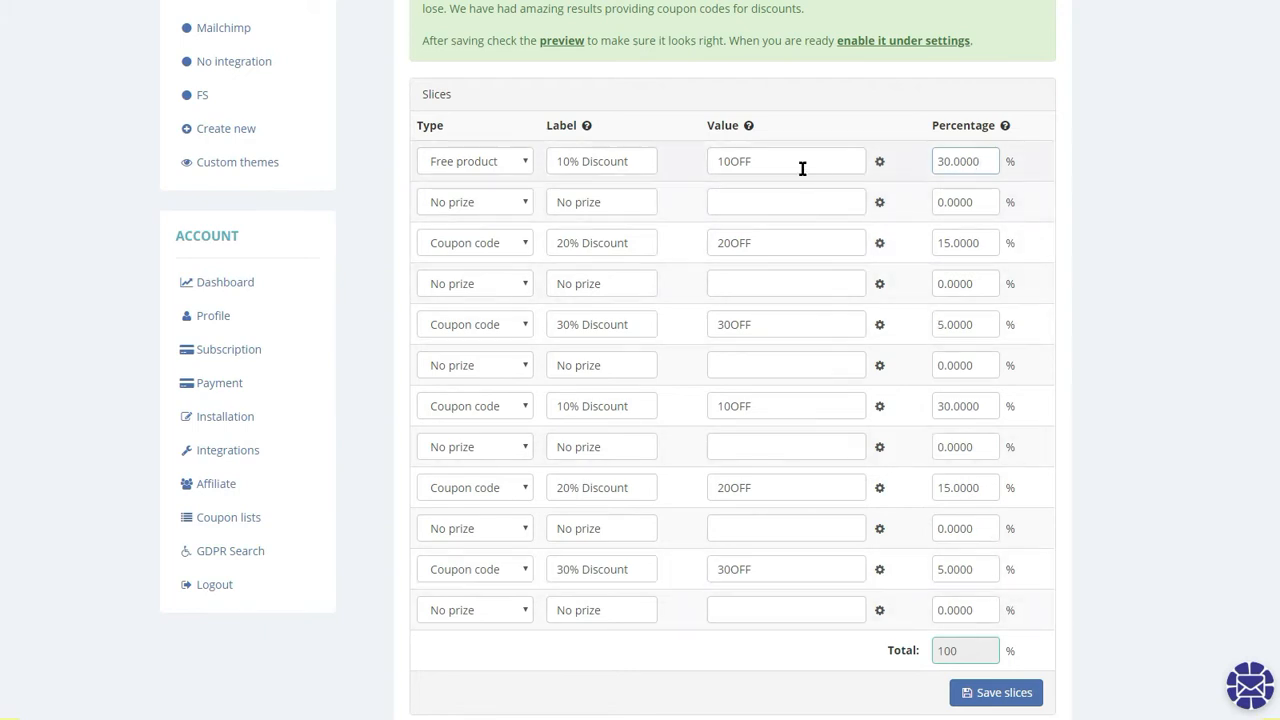
left_click(458, 161)
left_click(474, 182)
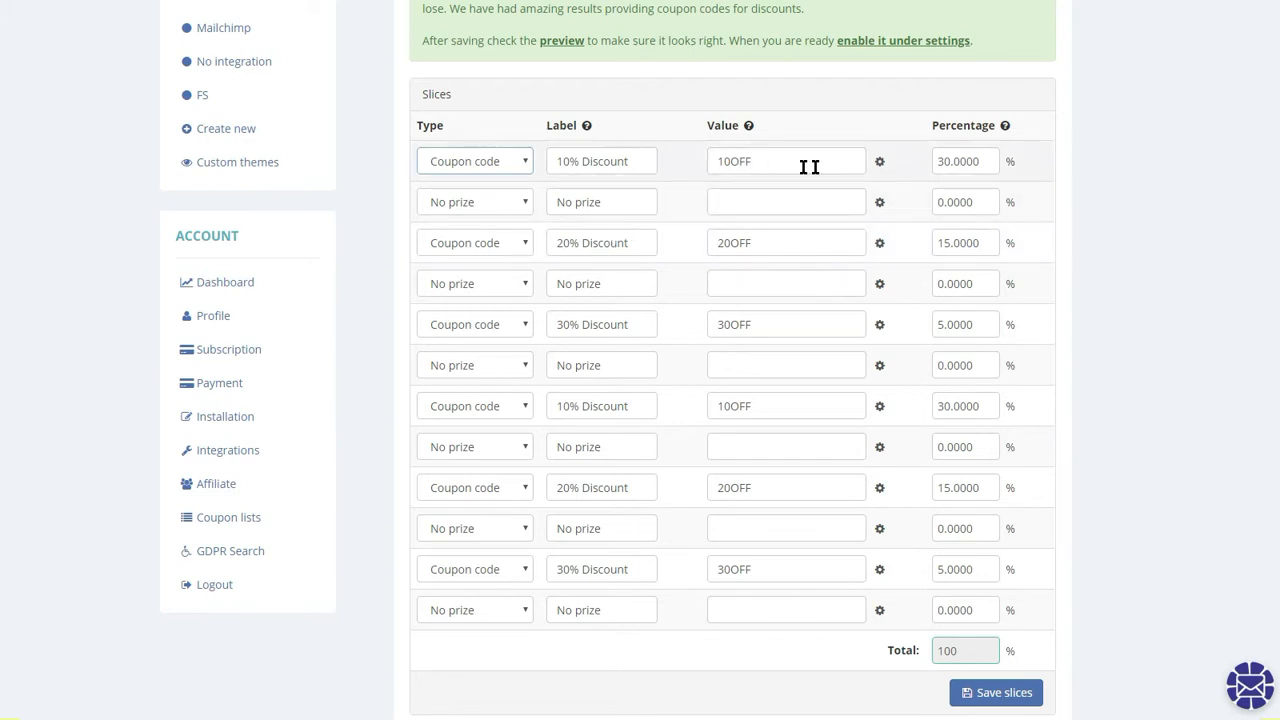
left_click_drag(815, 165, 717, 161)
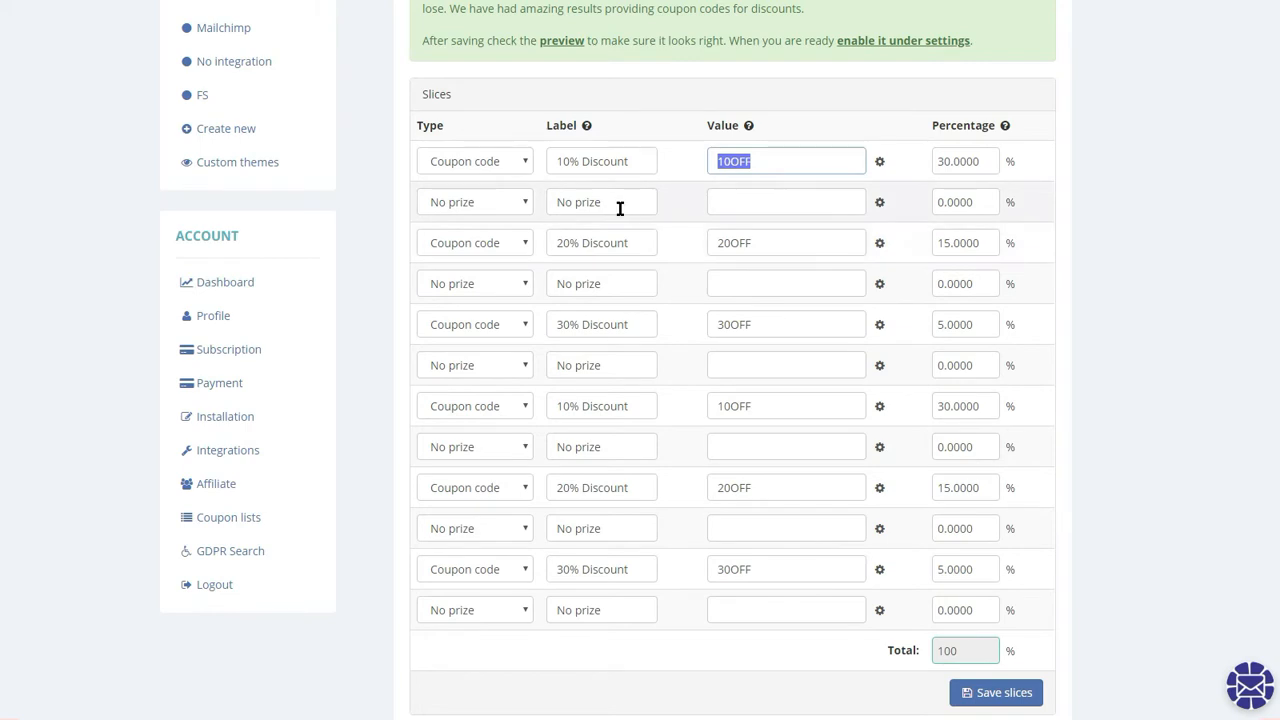
- Change the third slice's label to 10% Discount and its value to 10OFF, and save the slices
left_click(558, 243)
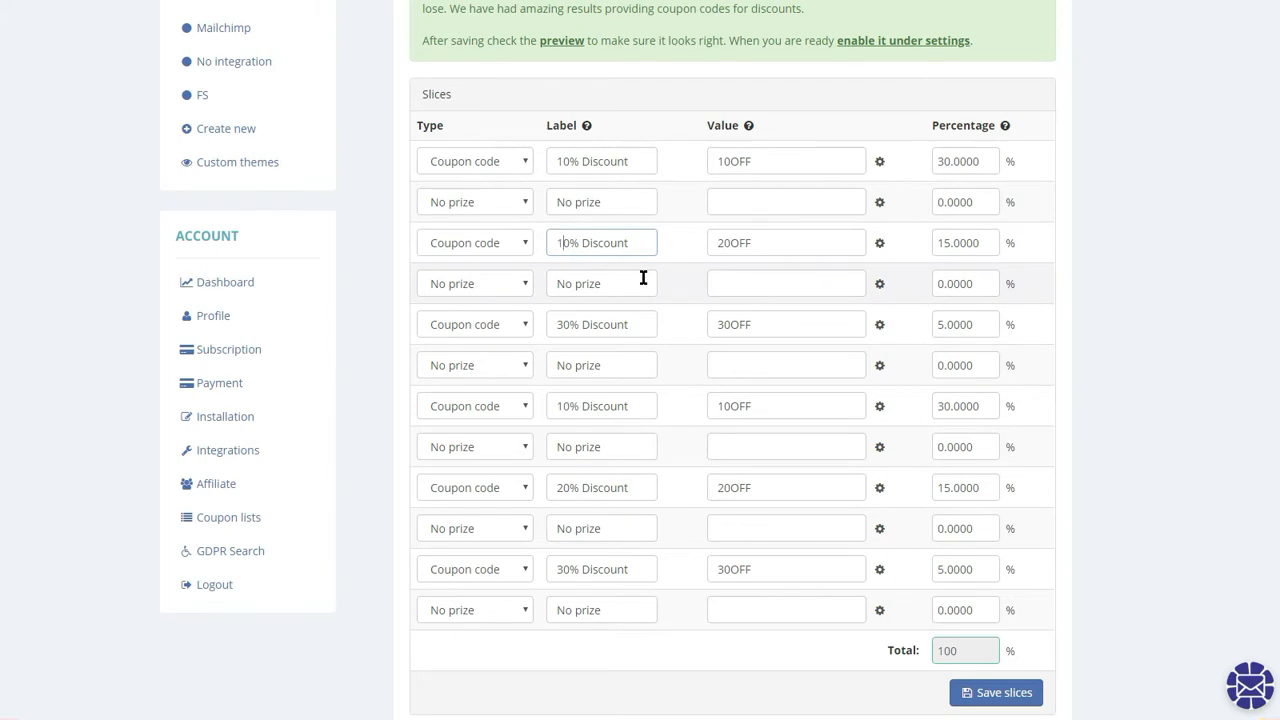
left_click(716, 242)
key("Delete")
type("1")
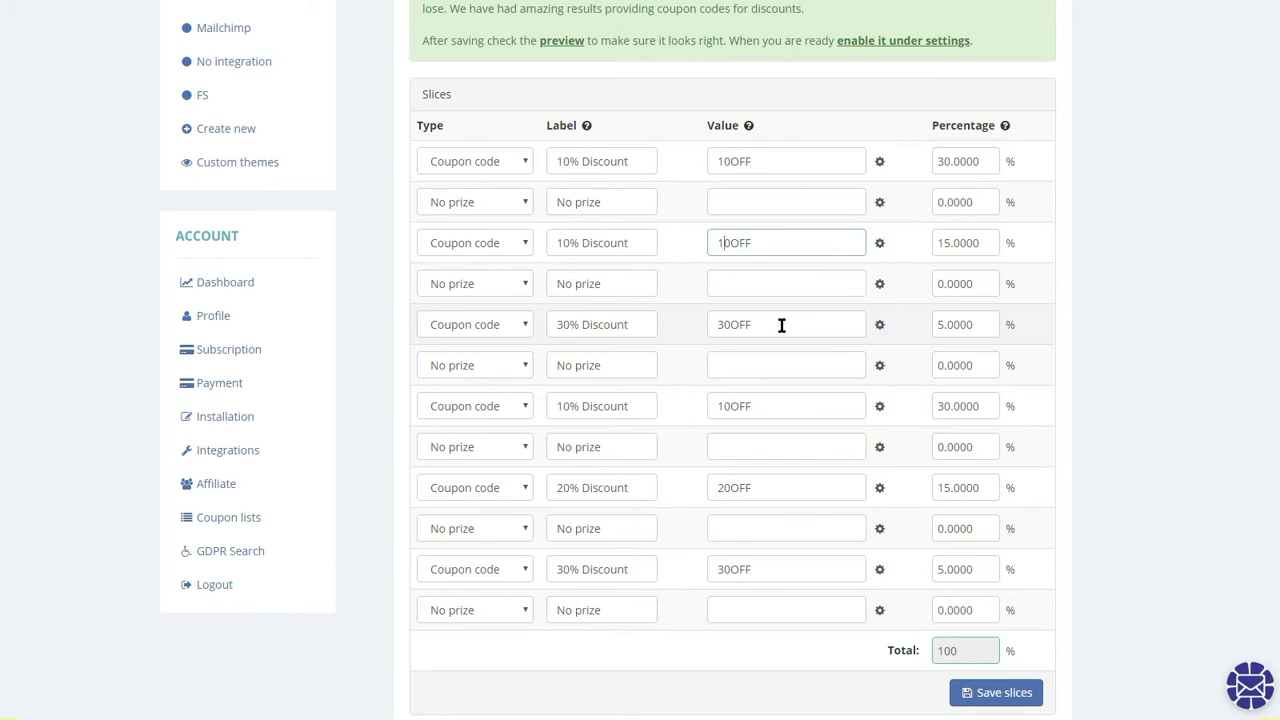
scroll(783, 324, "up", 3)
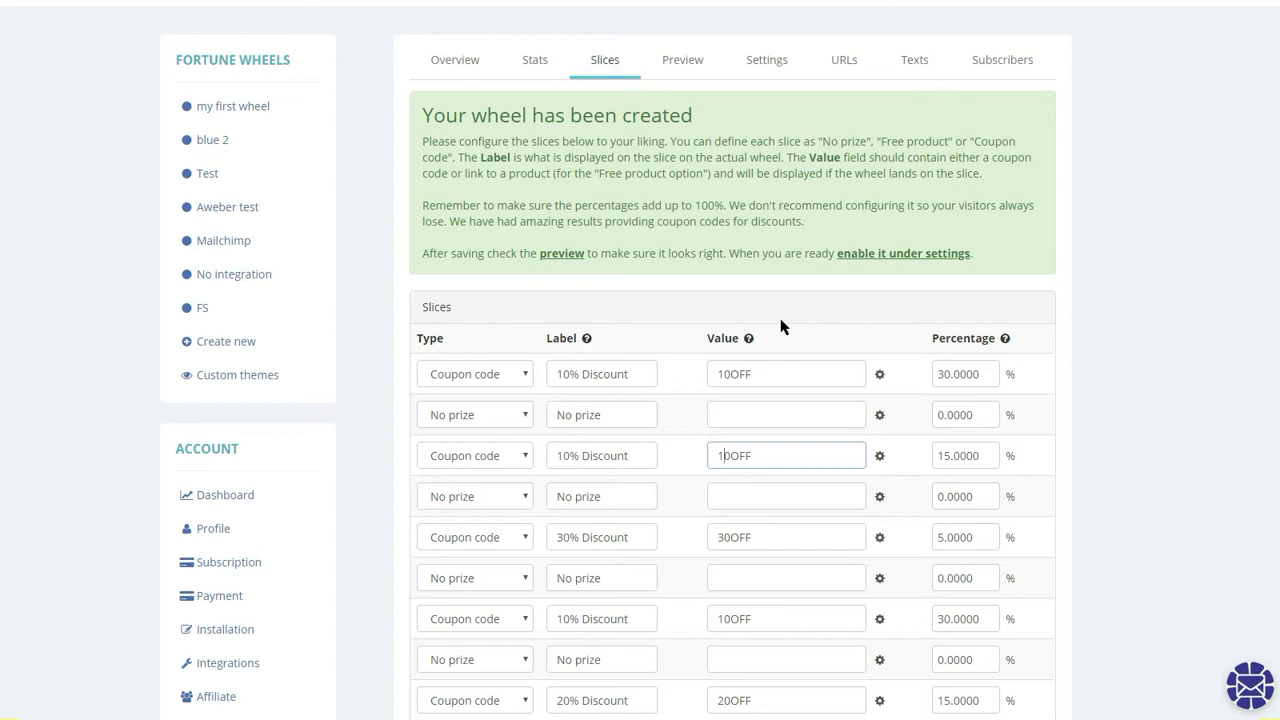
scroll(780, 325, "down", 2)
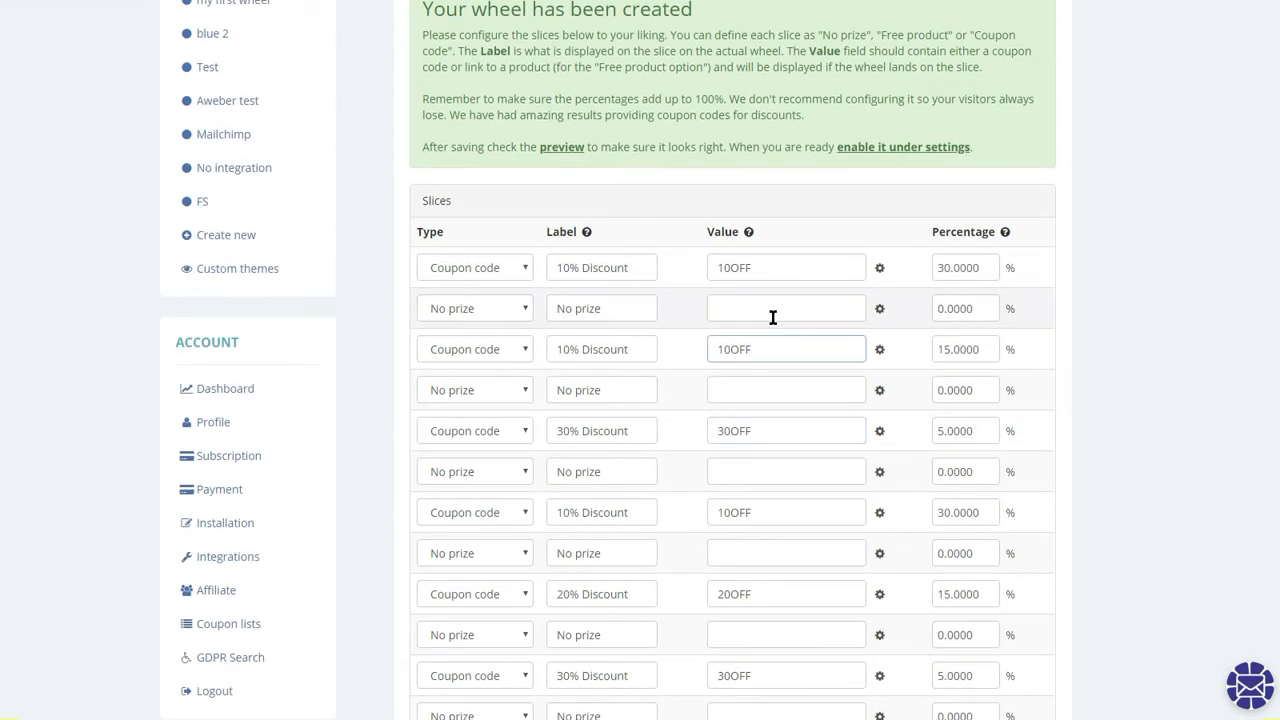
scroll(773, 317, "down", 5)
left_click(1000, 484)
- Preview the wheel to check how its slices and email form look
scroll(1036, 440, "up", 10)
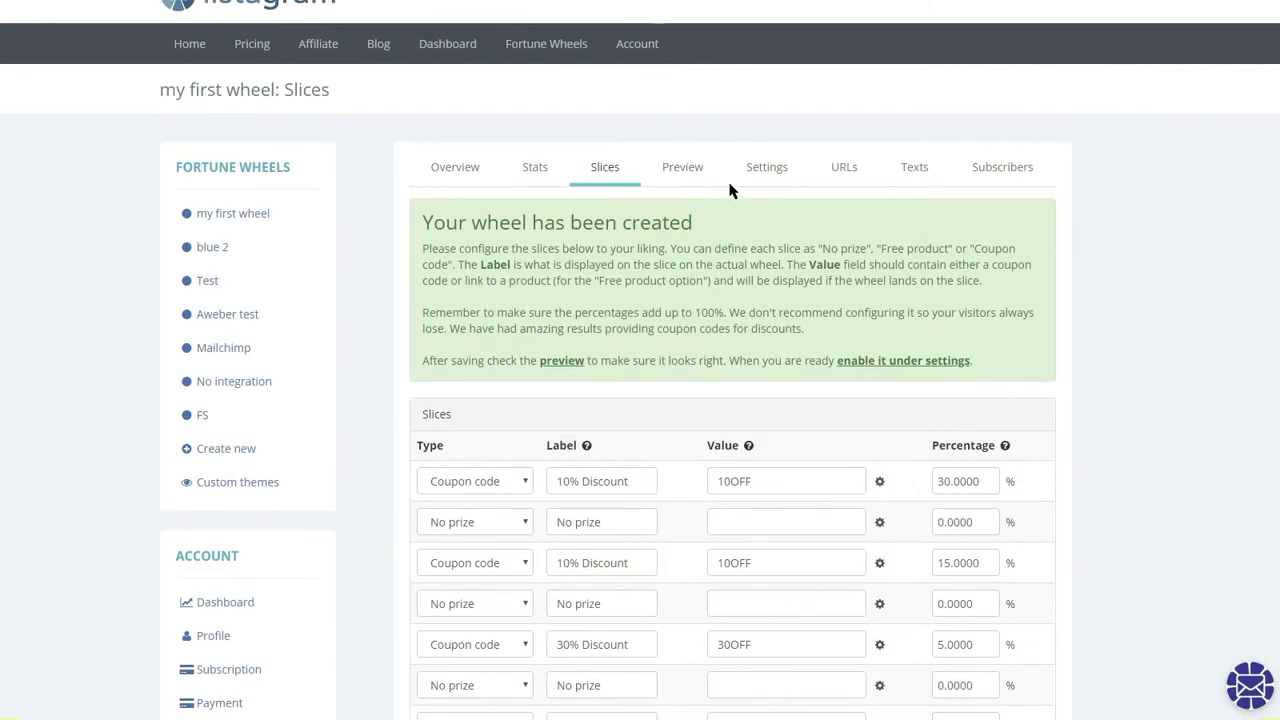
left_click(703, 185)
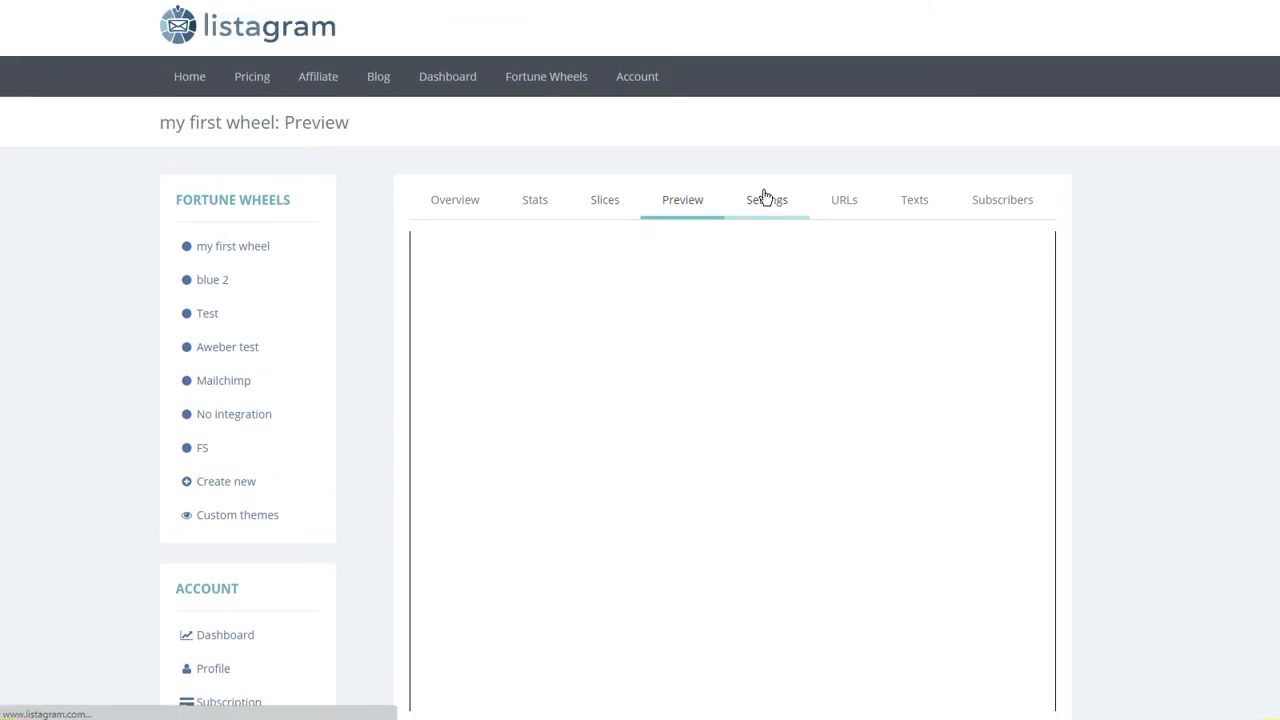
scroll(724, 187, "down", 3)
scroll(720, 264, "up", 3)
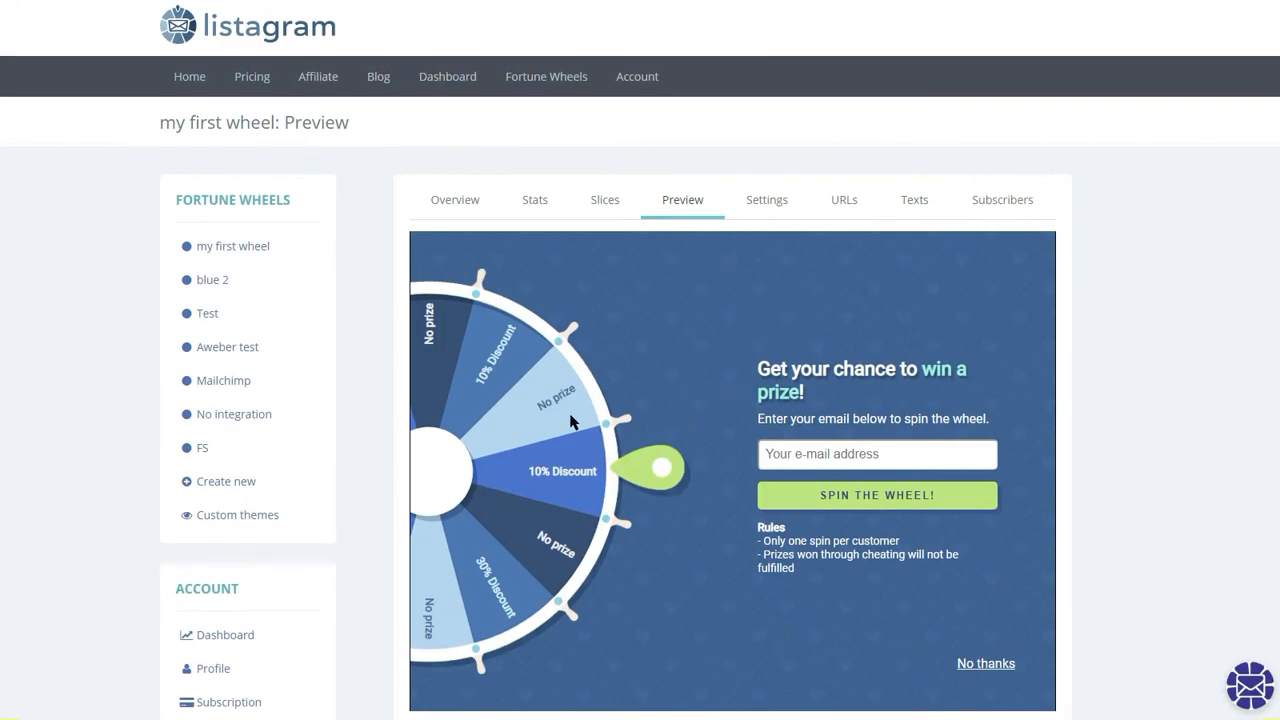
- Open the wheel's settings and review the display options
left_click(767, 200)
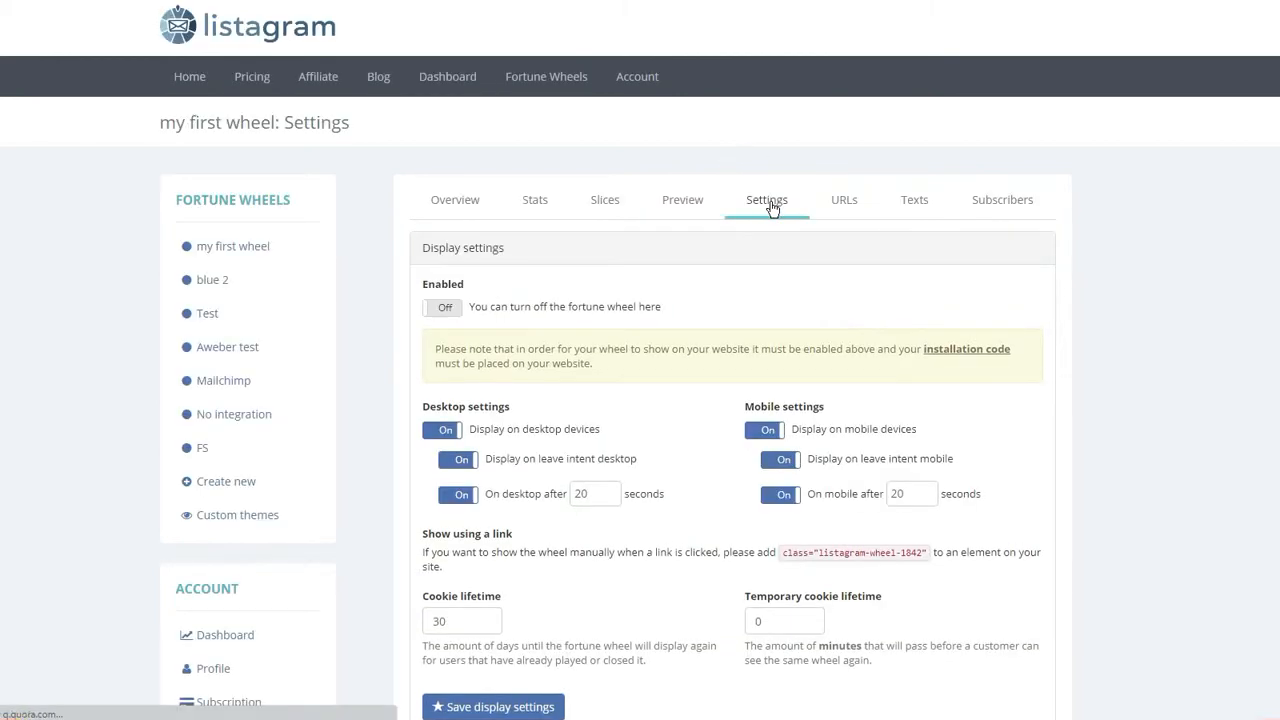
scroll(662, 252, "down", 1)
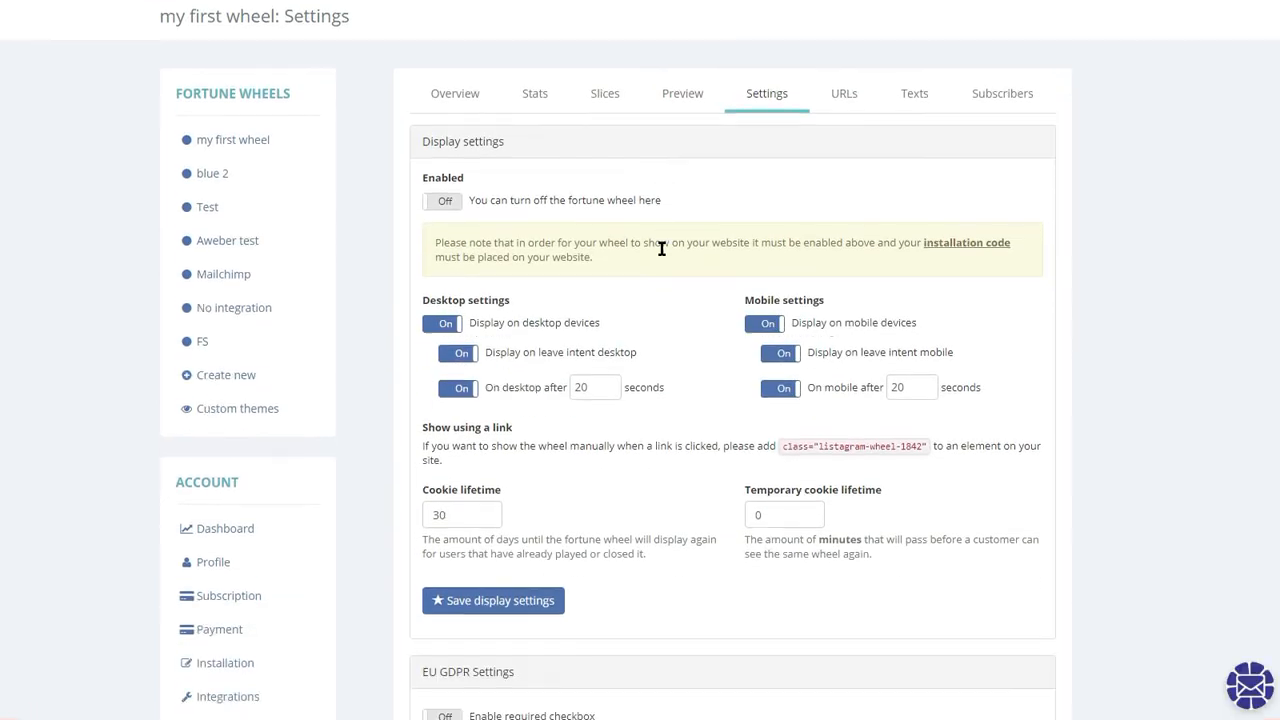
scroll(742, 273, "down", 1)
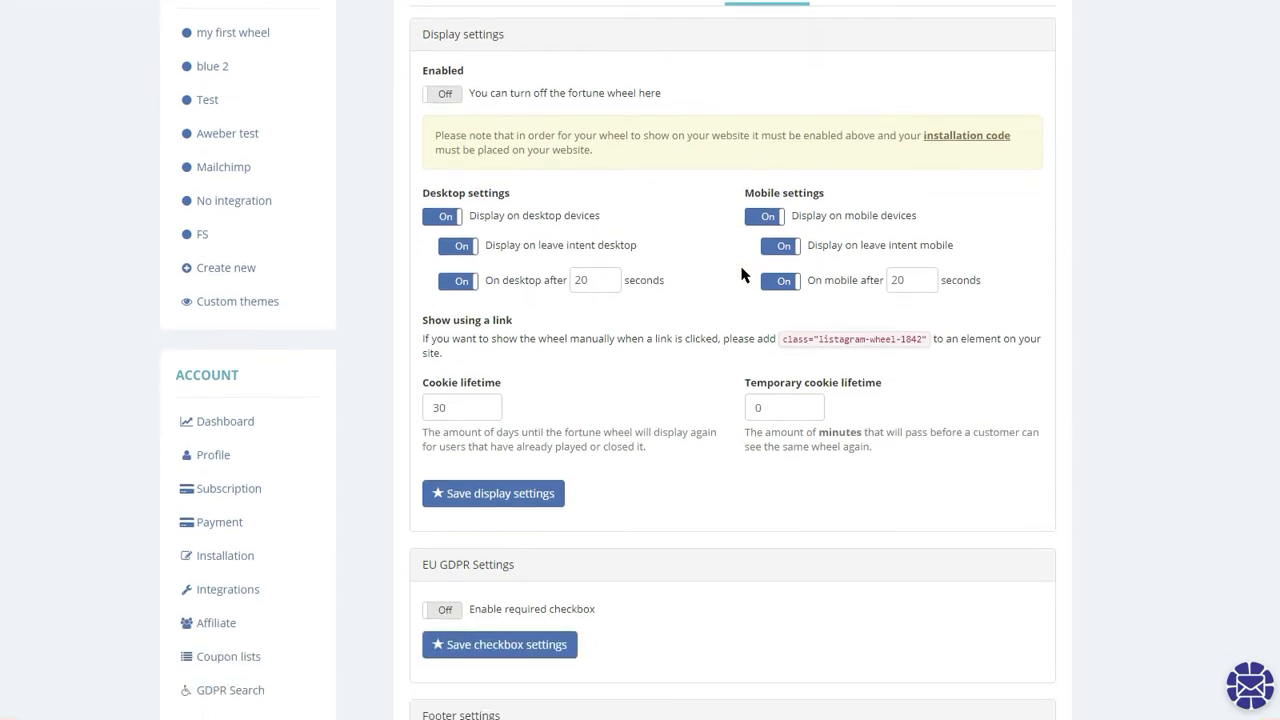
scroll(728, 277, "up", 2)
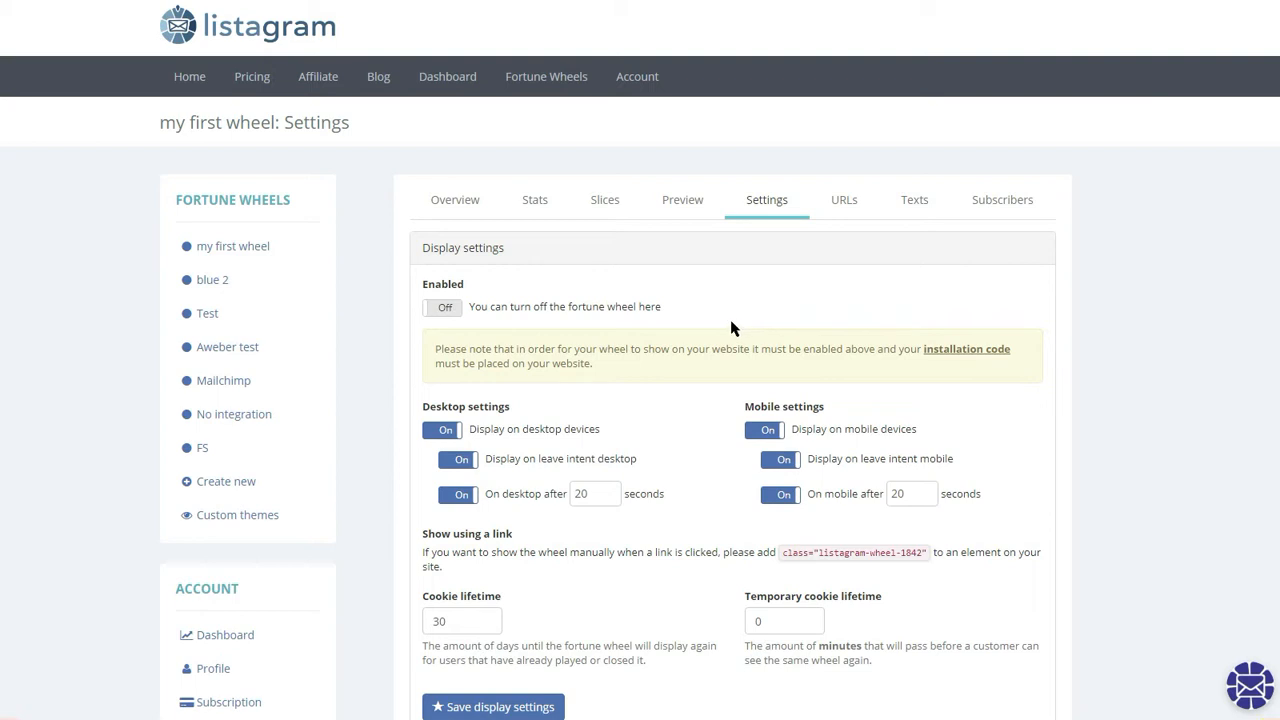
- Try the wheel's Enabled switch and leave it off
left_click(467, 306)
left_click(450, 308)
left_click(443, 308)
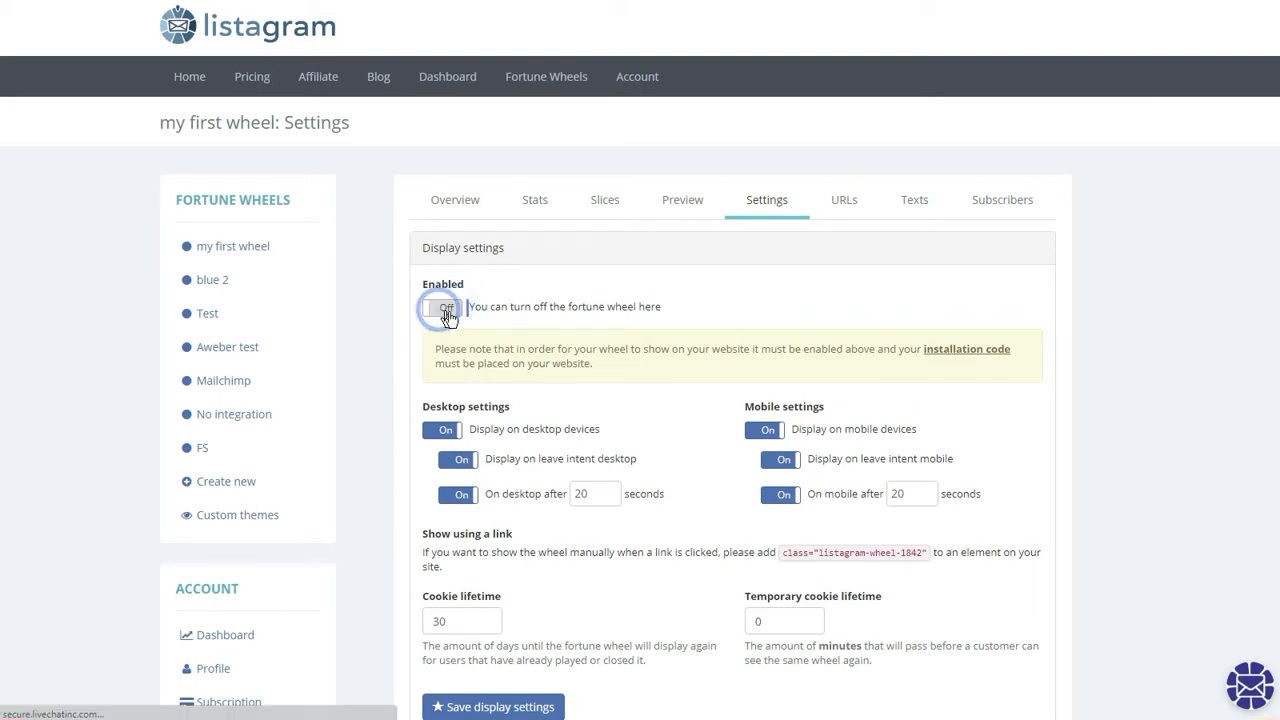
left_click(530, 316)
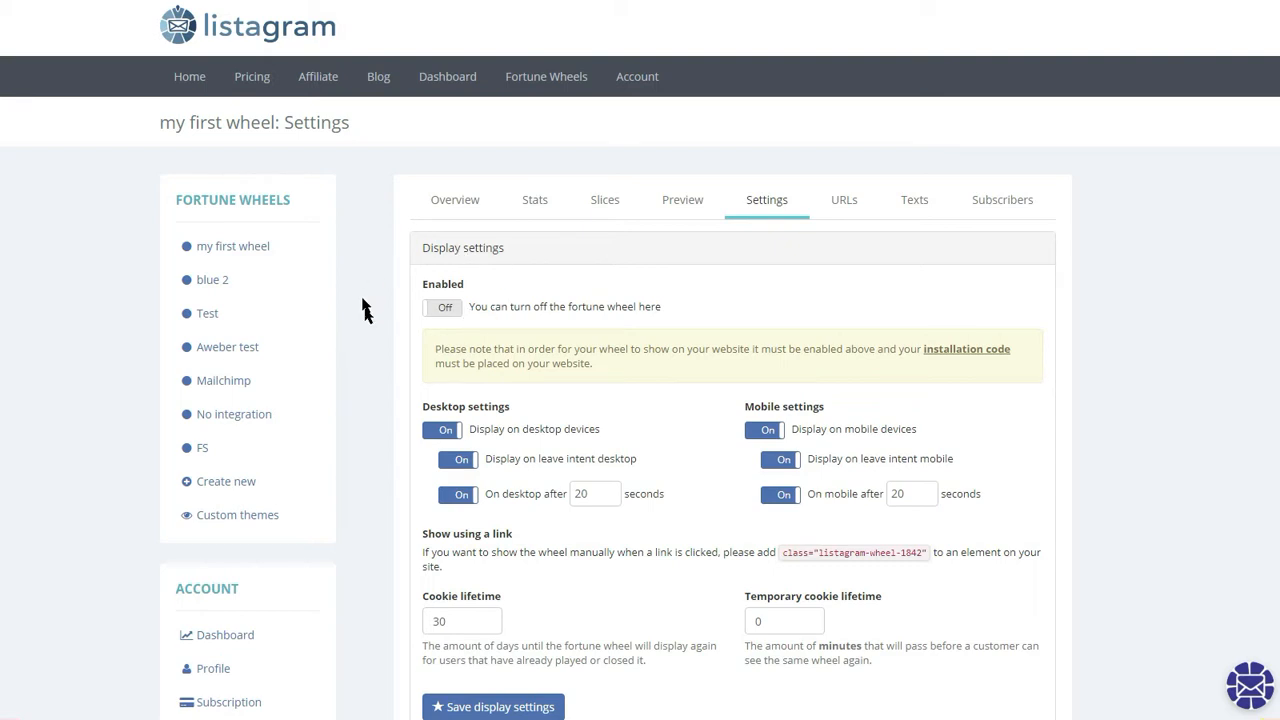
- Toggle the wheel's display on mobile devices off and back on
scroll(560, 296, "down", 1)
scroll(600, 292, "down", 1)
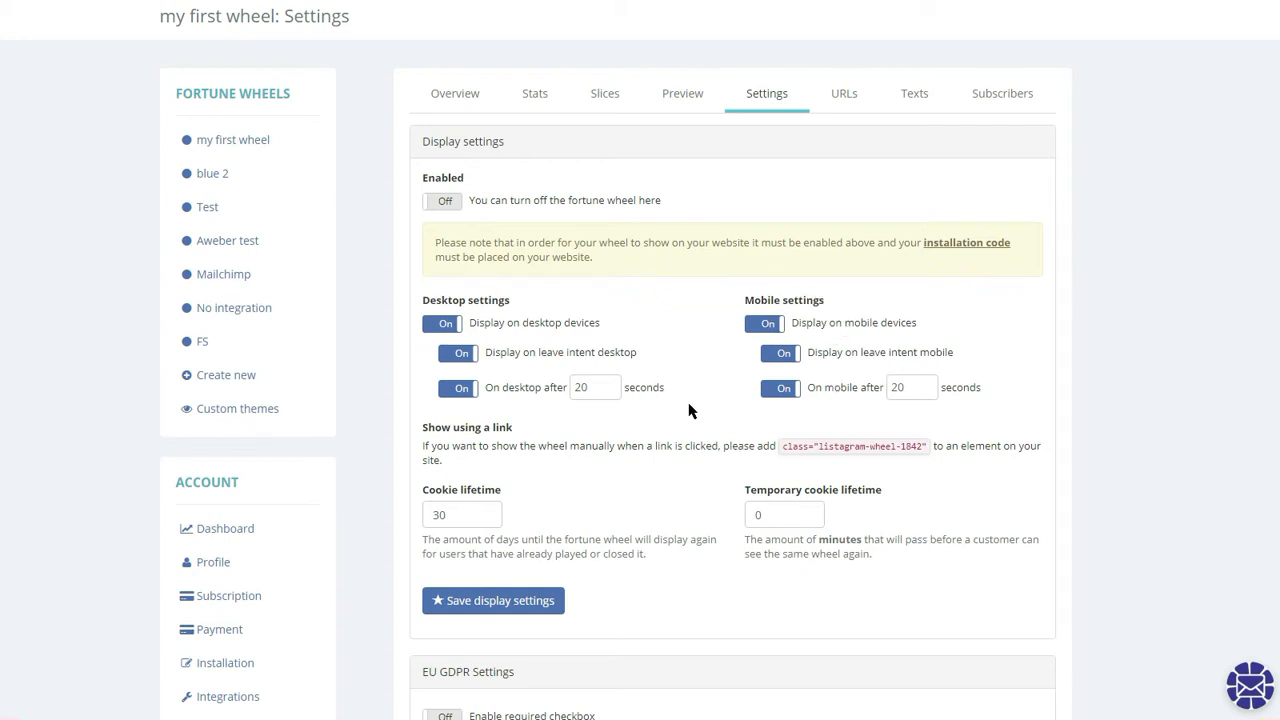
left_click(768, 324)
left_click(768, 324)
- Set the wheel's display delay to 30 seconds for both desktop and mobile
left_click_drag(580, 390, 563, 397)
type("3")
left_click_drag(898, 388, 889, 388)
type("3")
left_click(705, 412)
- Set the wheel's cookie lifetime to 60 days and save the display settings
scroll(673, 442, "down", 1)
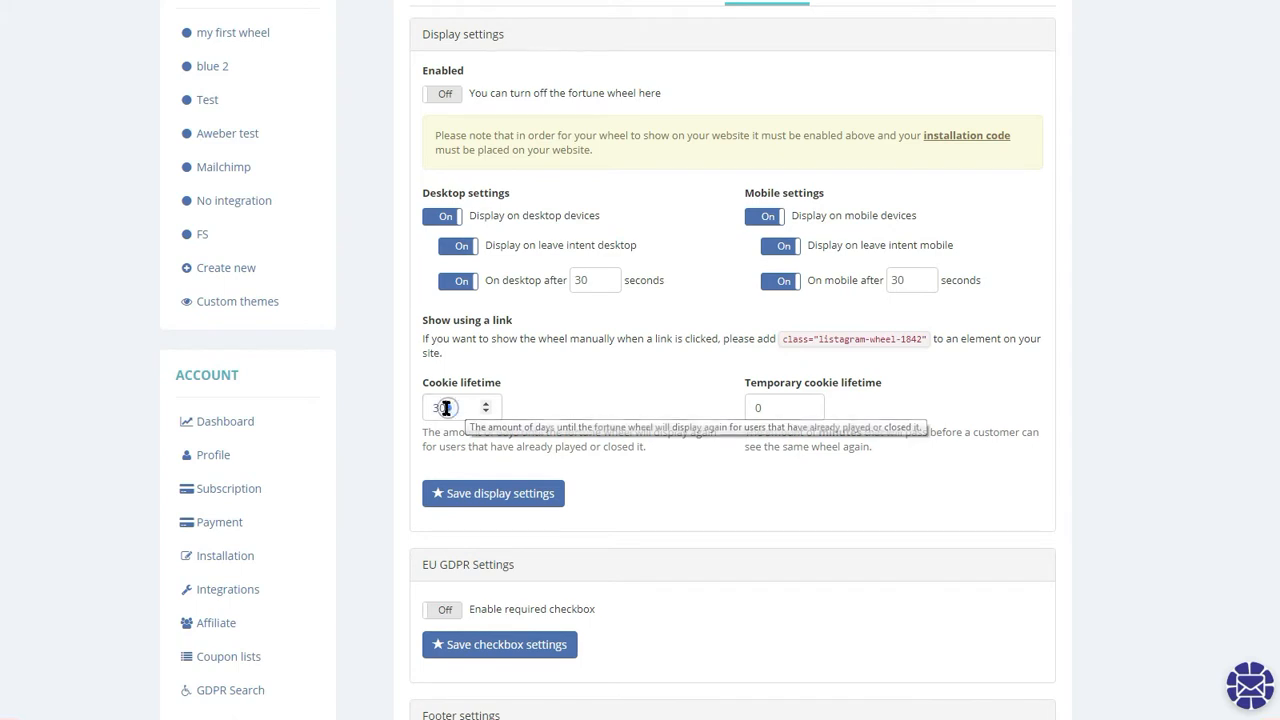
left_click_drag(440, 408, 456, 408)
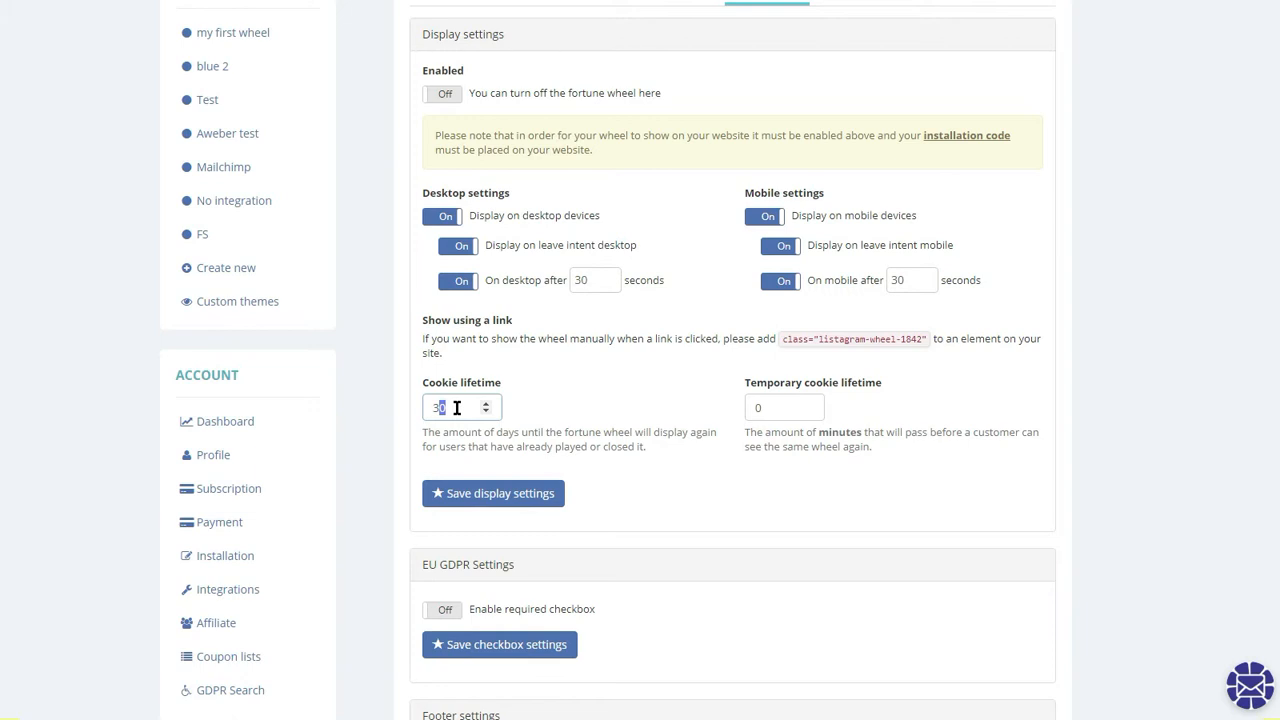
key("BackSpace")
type("60")
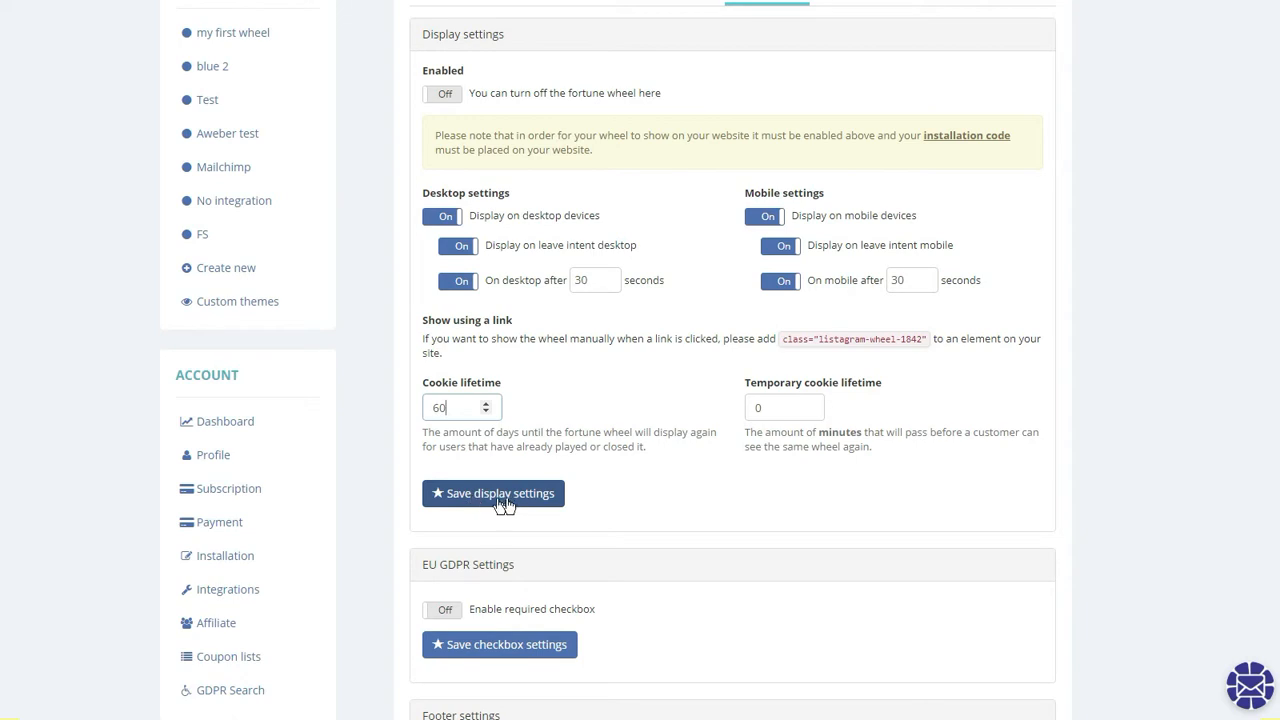
left_click(456, 504)
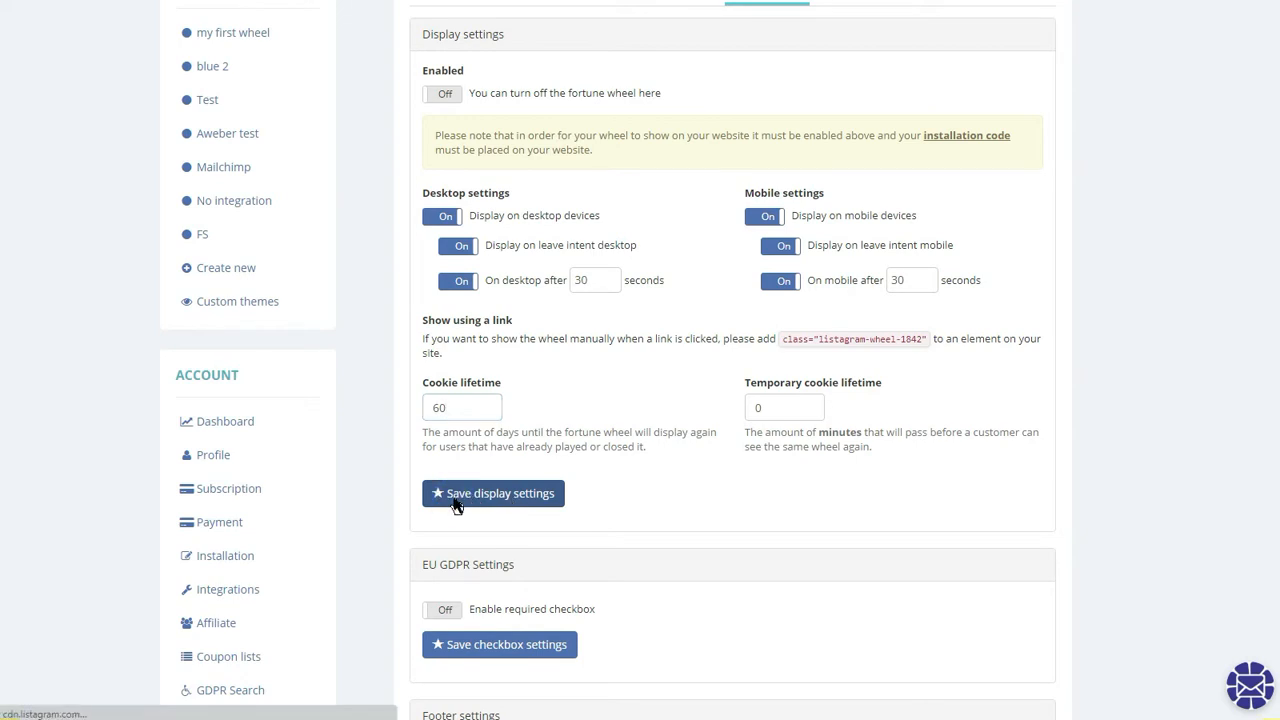
- Upload listagram-logo.png as the wheel's logo and the 500x500 Listagram PNG as the small logo, and save the logo settings
scroll(586, 508, "down", 5)
scroll(678, 507, "down", 1)
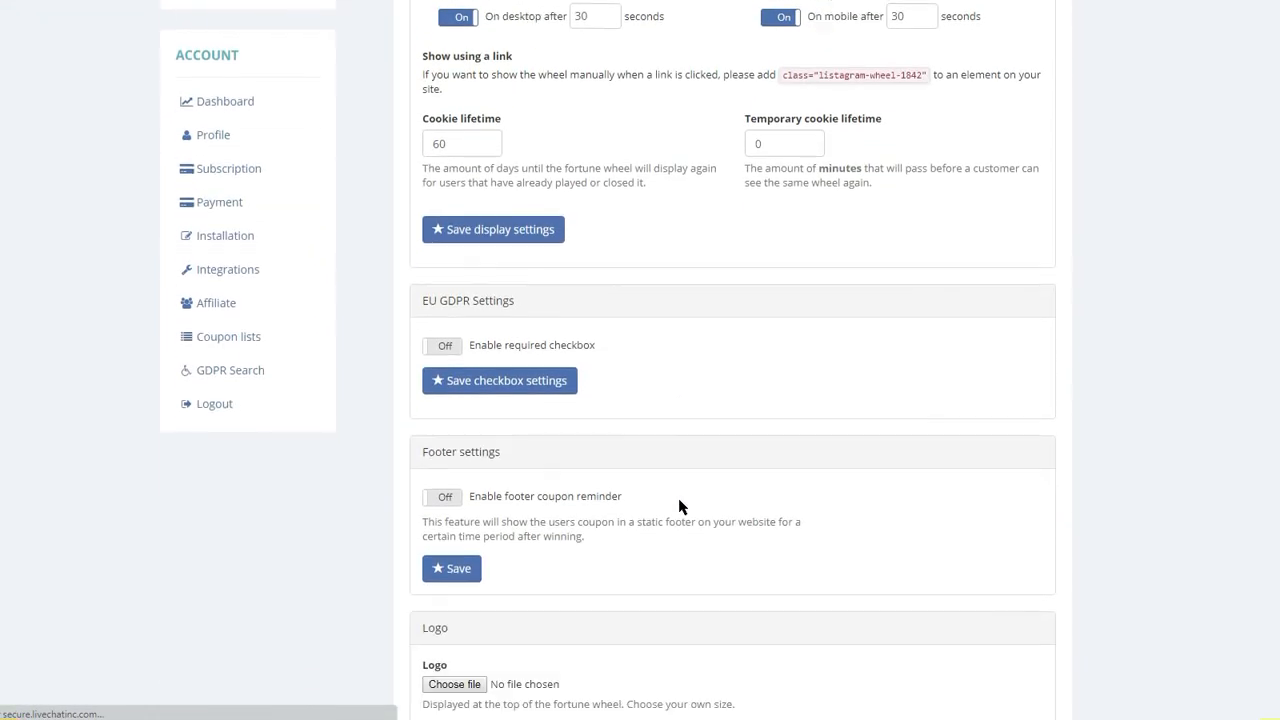
scroll(604, 521, "down", 1)
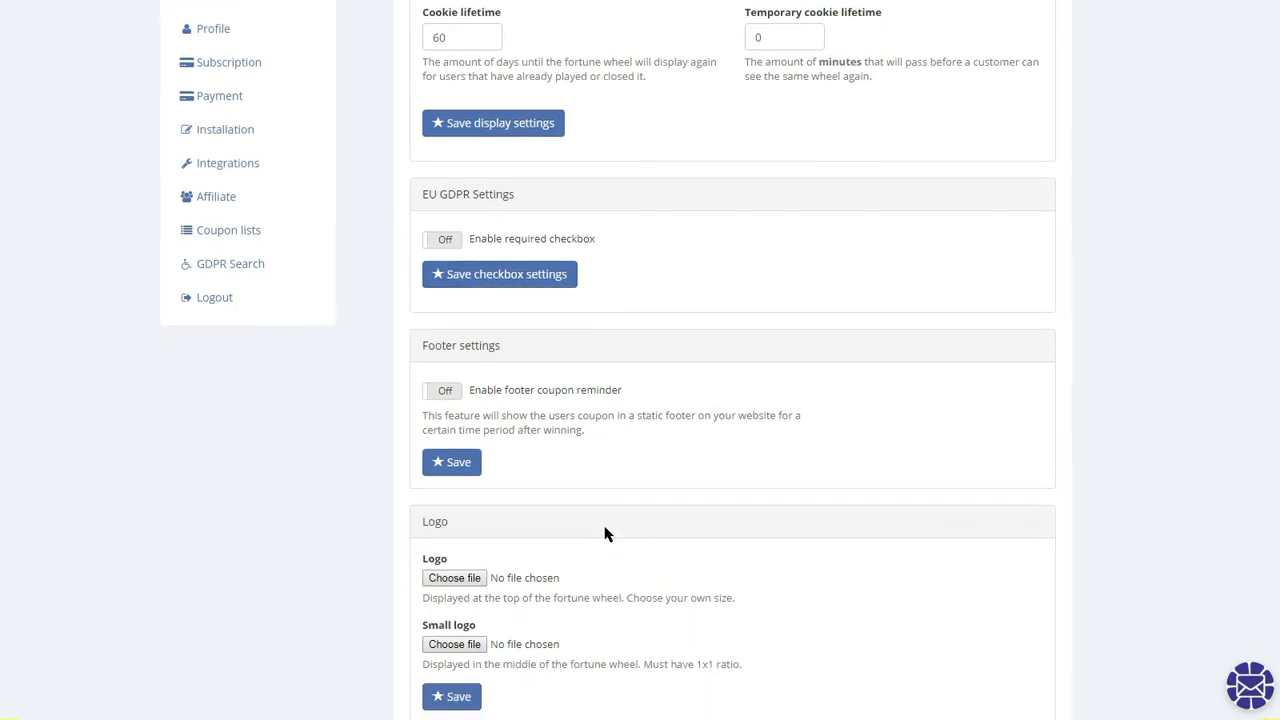
scroll(604, 533, "down", 1)
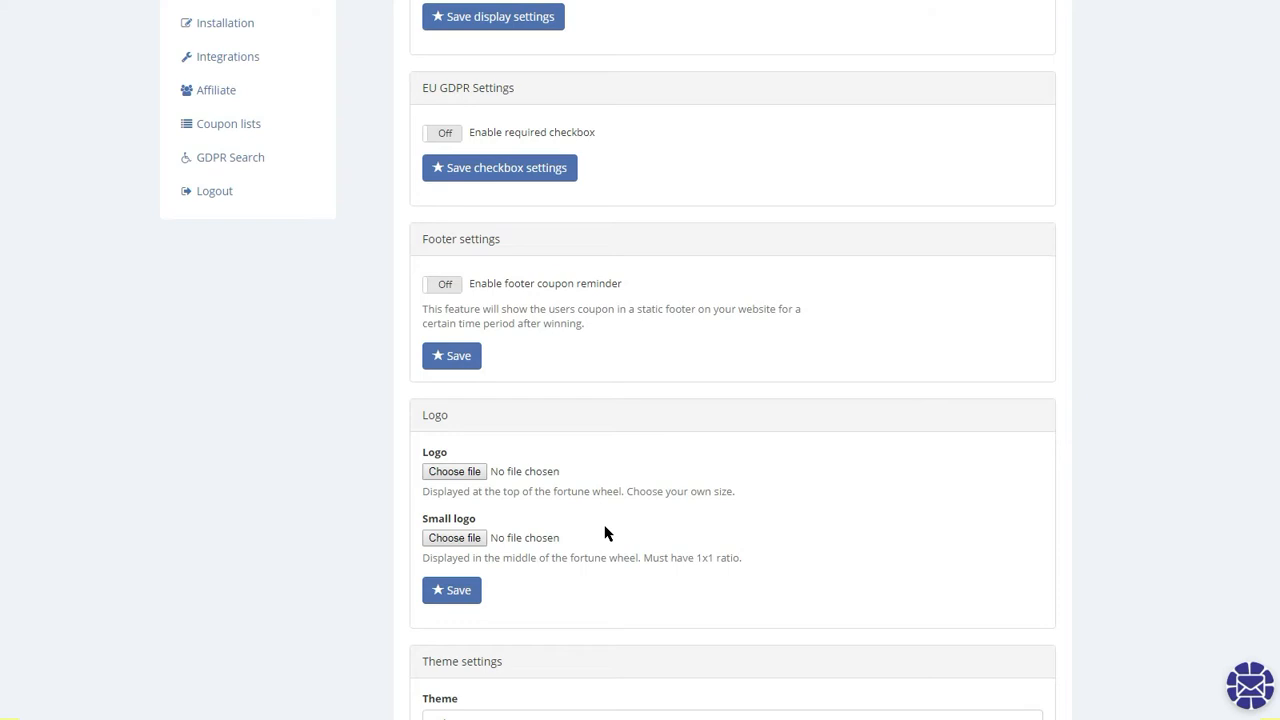
scroll(604, 533, "down", 1)
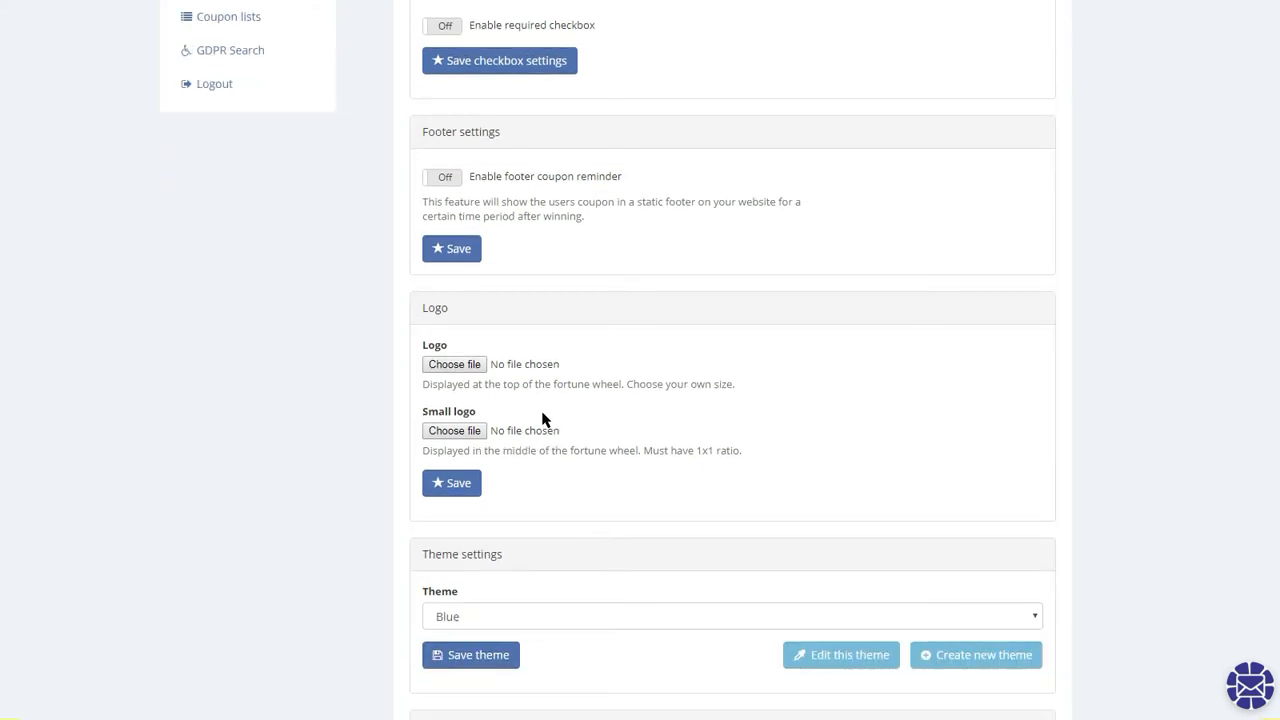
scroll(577, 427, "down", 1)
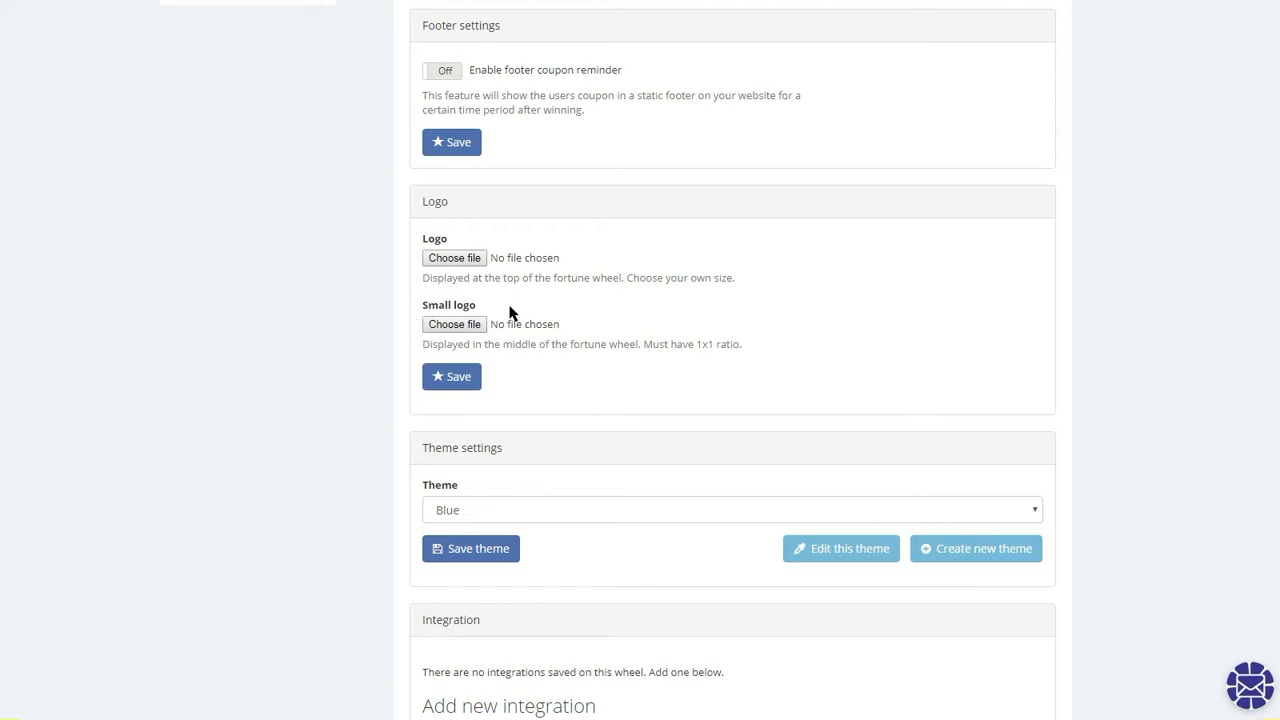
left_click(463, 258)
left_click(972, 698)
left_click(998, 695)
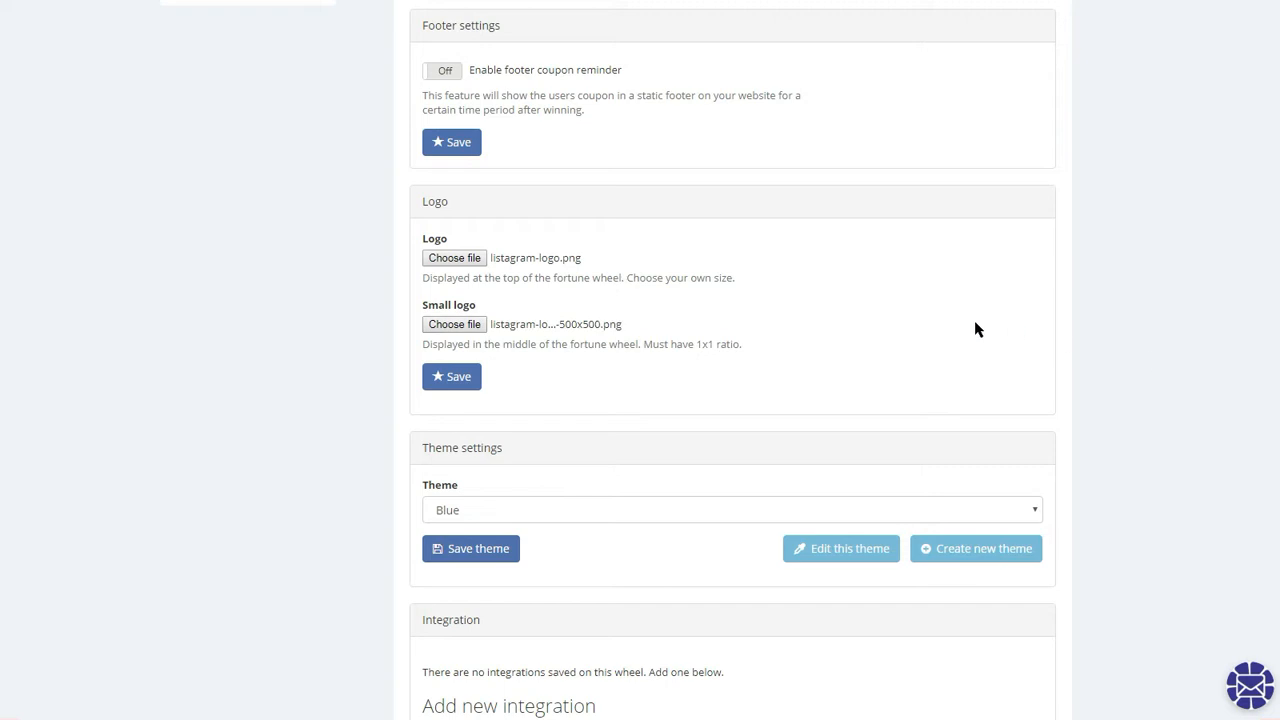
left_click(451, 384)
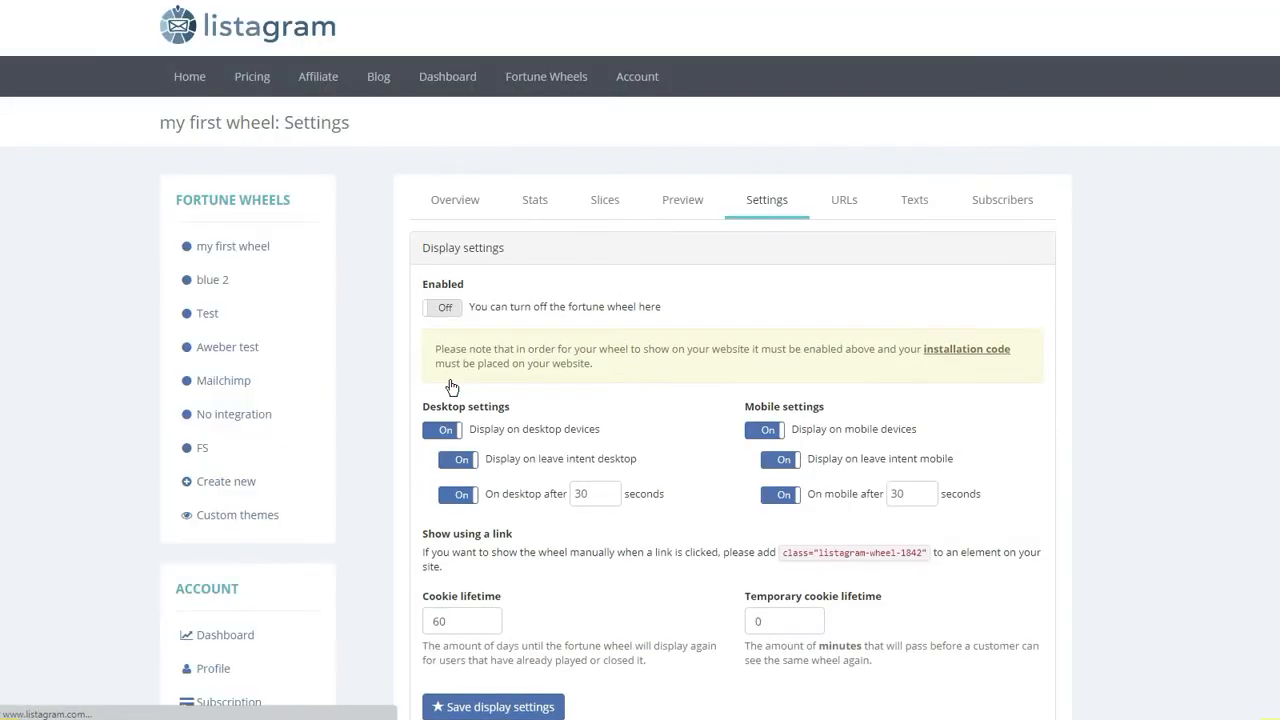
- Check the uploaded logos in the wheel's settings and in its preview
scroll(449, 384, "down", 4)
scroll(643, 461, "down", 3)
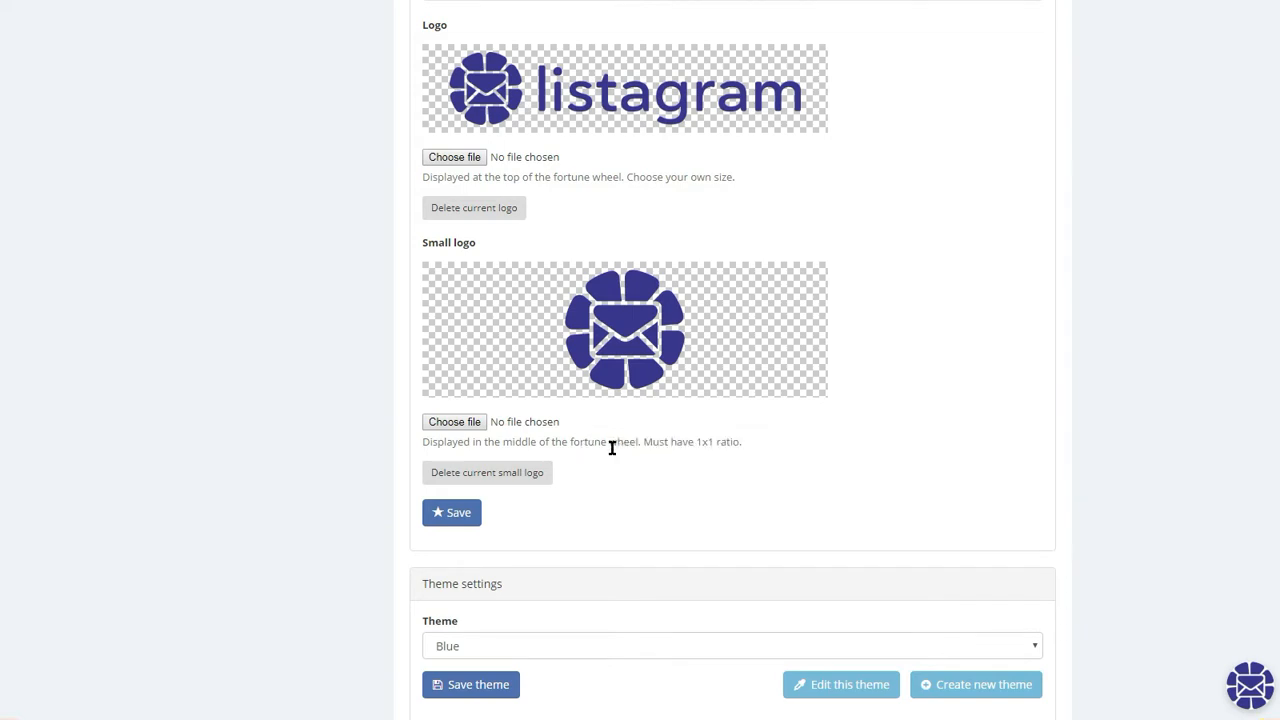
scroll(608, 448, "down", 1)
scroll(623, 451, "up", 15)
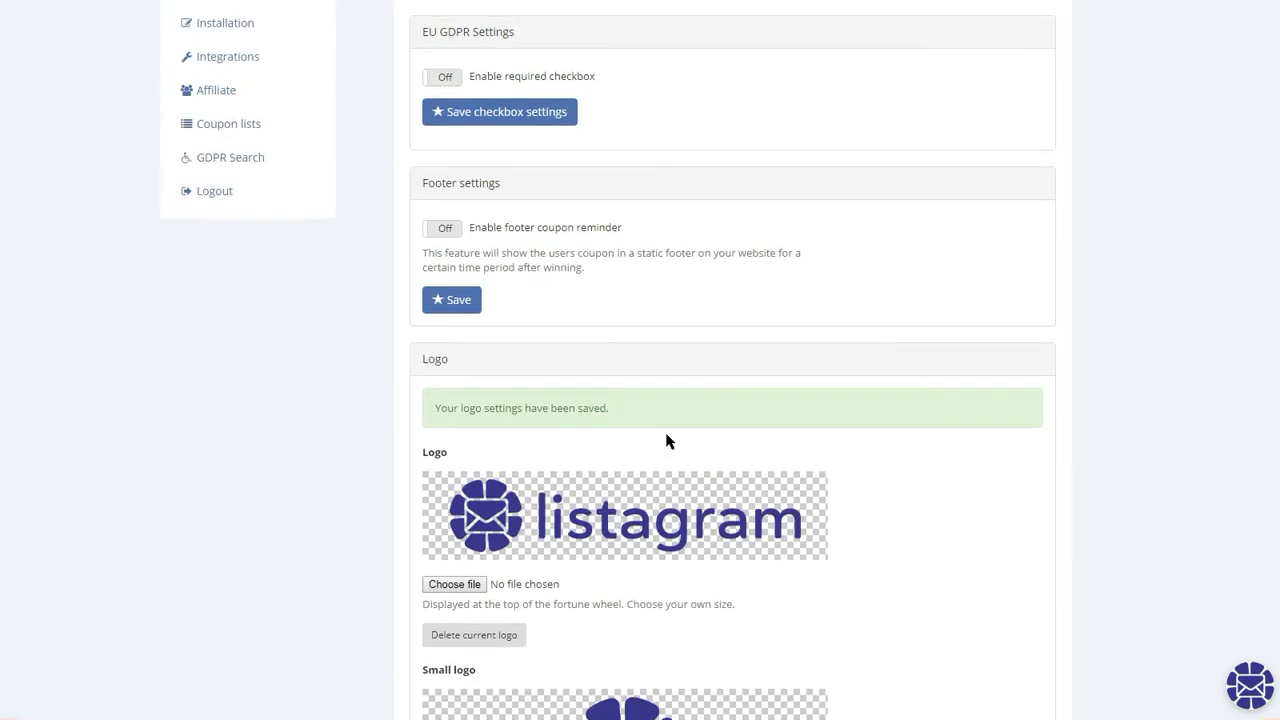
left_click(683, 202)
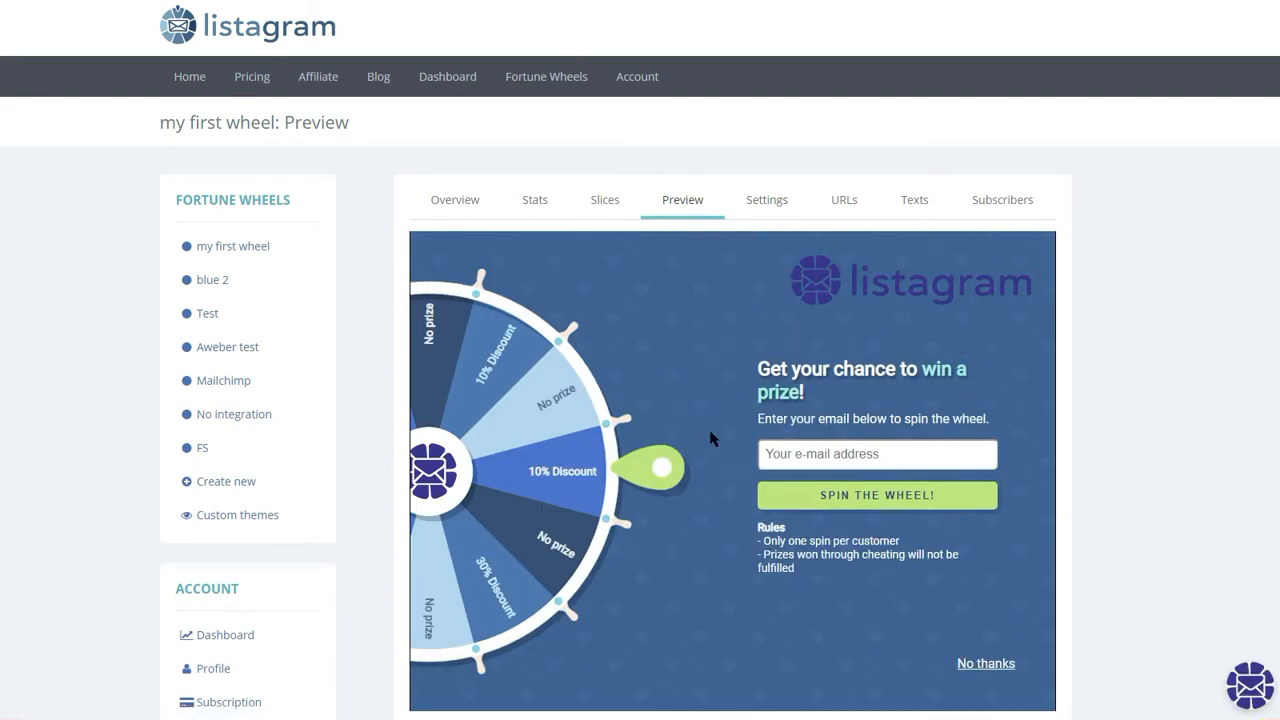
- Review the wheel's remaining settings, including the advanced, rename and clone sections
left_click(767, 205)
scroll(790, 435, "down", 20)
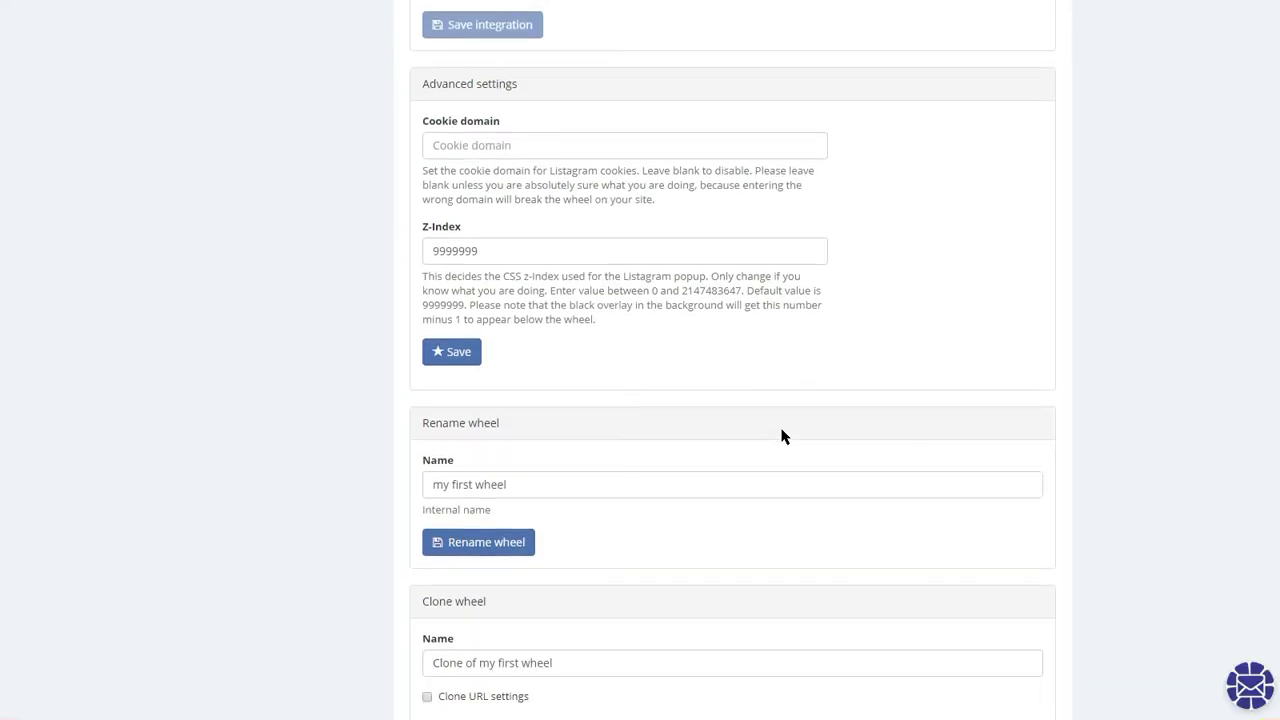
scroll(783, 436, "down", 3)
scroll(783, 437, "up", 20)
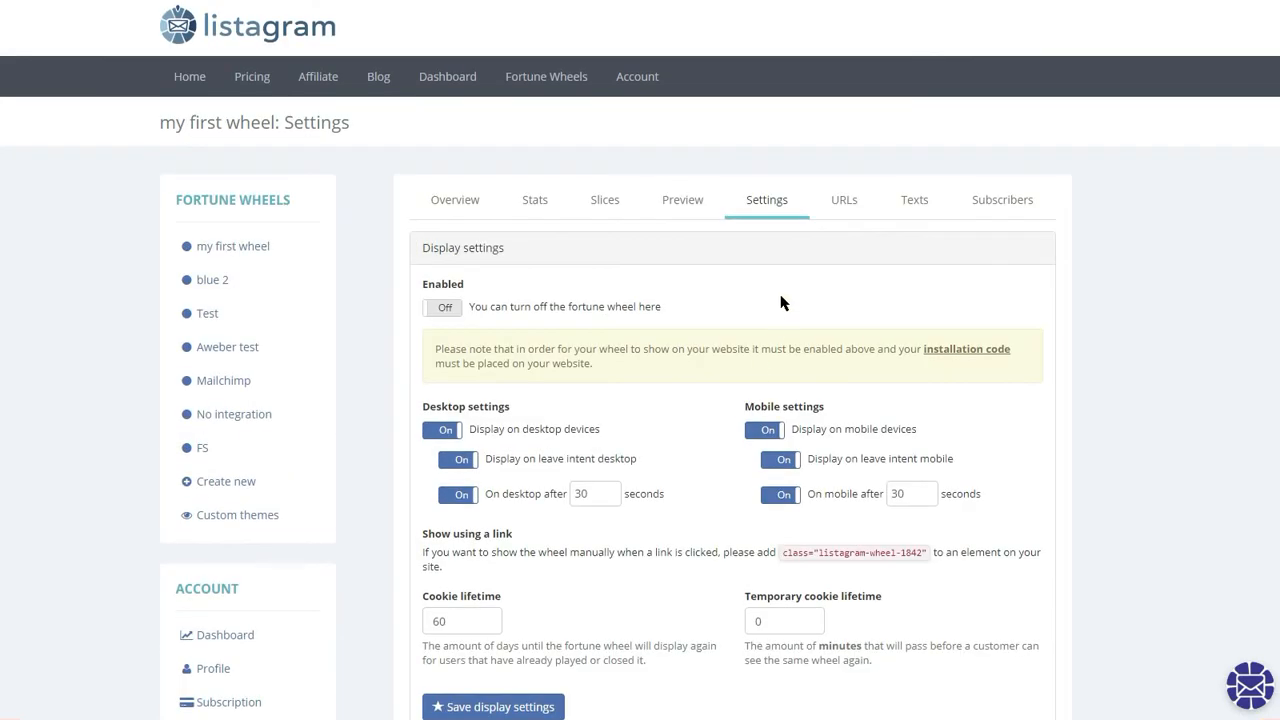
- Add and save an exclude URL rule of type Contains with the value /cart/
left_click(842, 205)
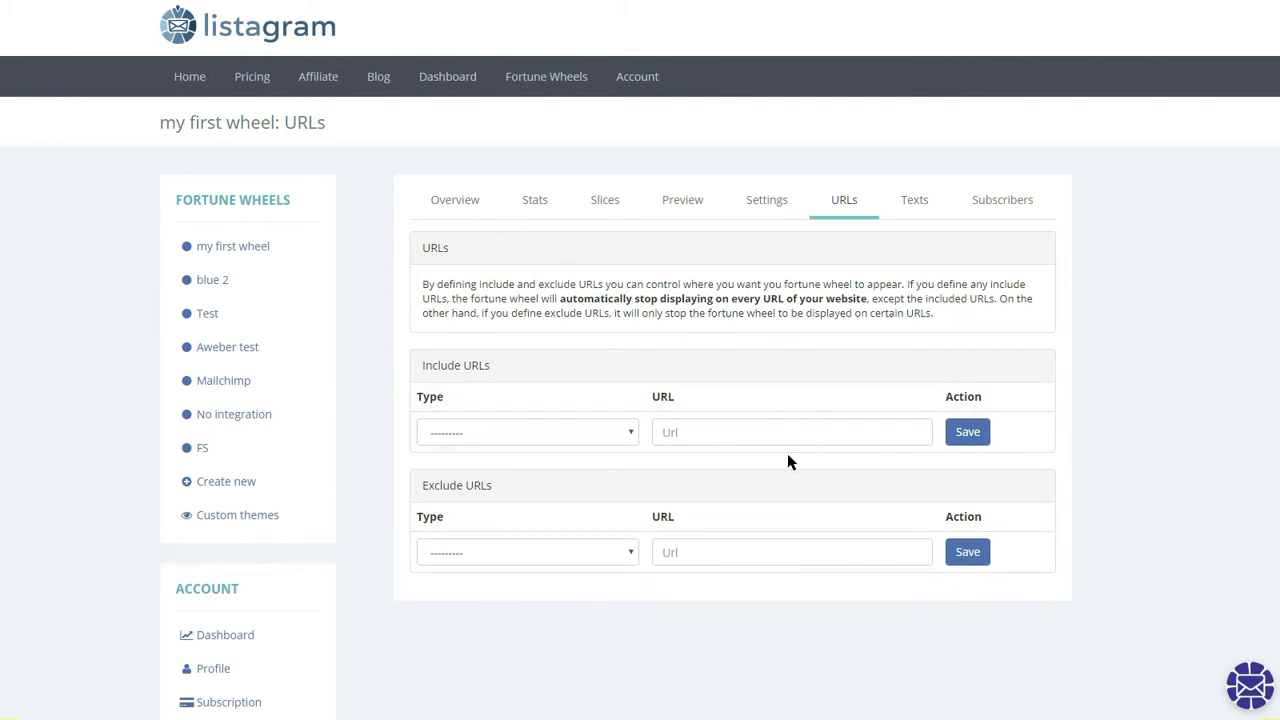
left_click(614, 555)
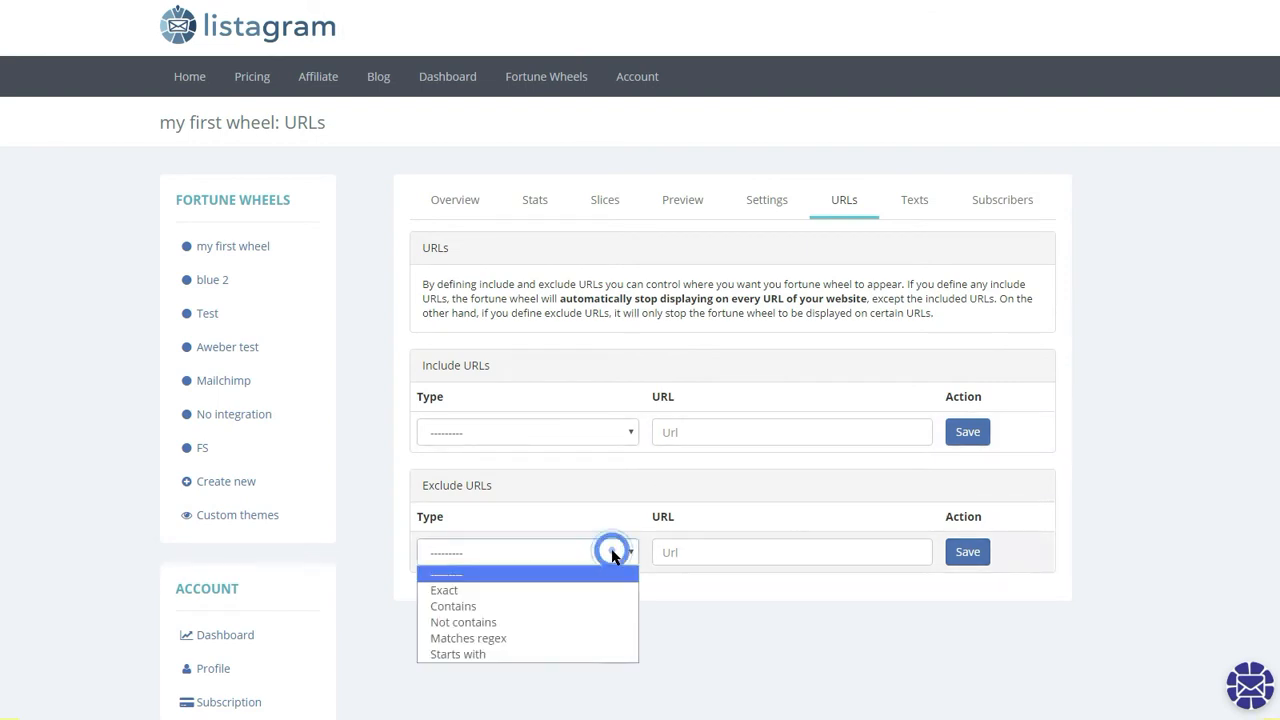
left_click(557, 610)
left_click(705, 547)
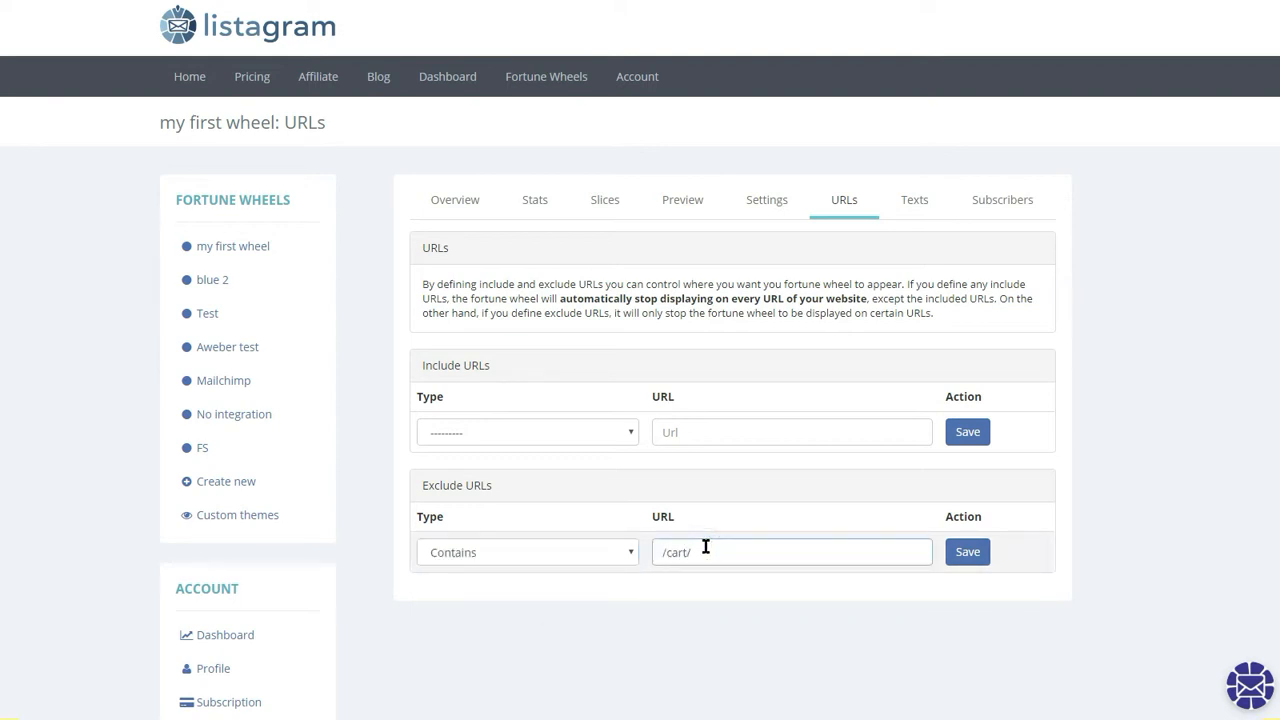
left_click(968, 556)
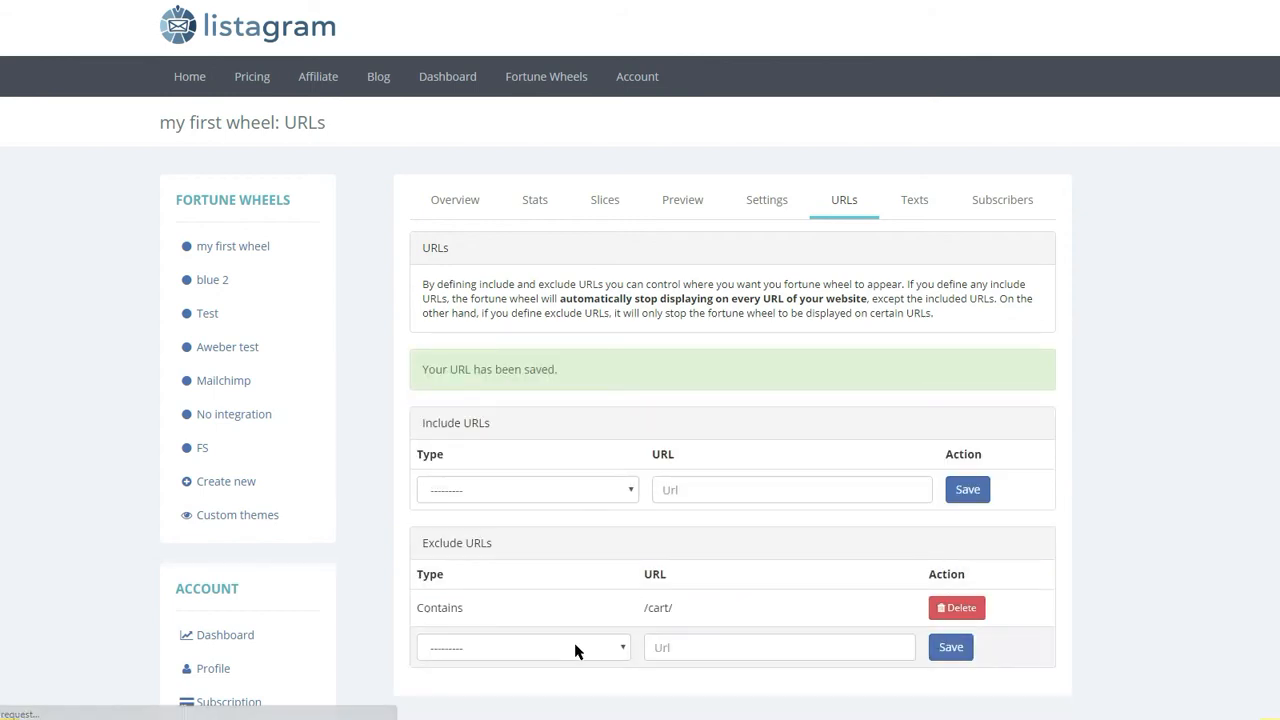
- Add and save a second exclude URL rule of type Contains with the value /checkout/
left_click(575, 651)
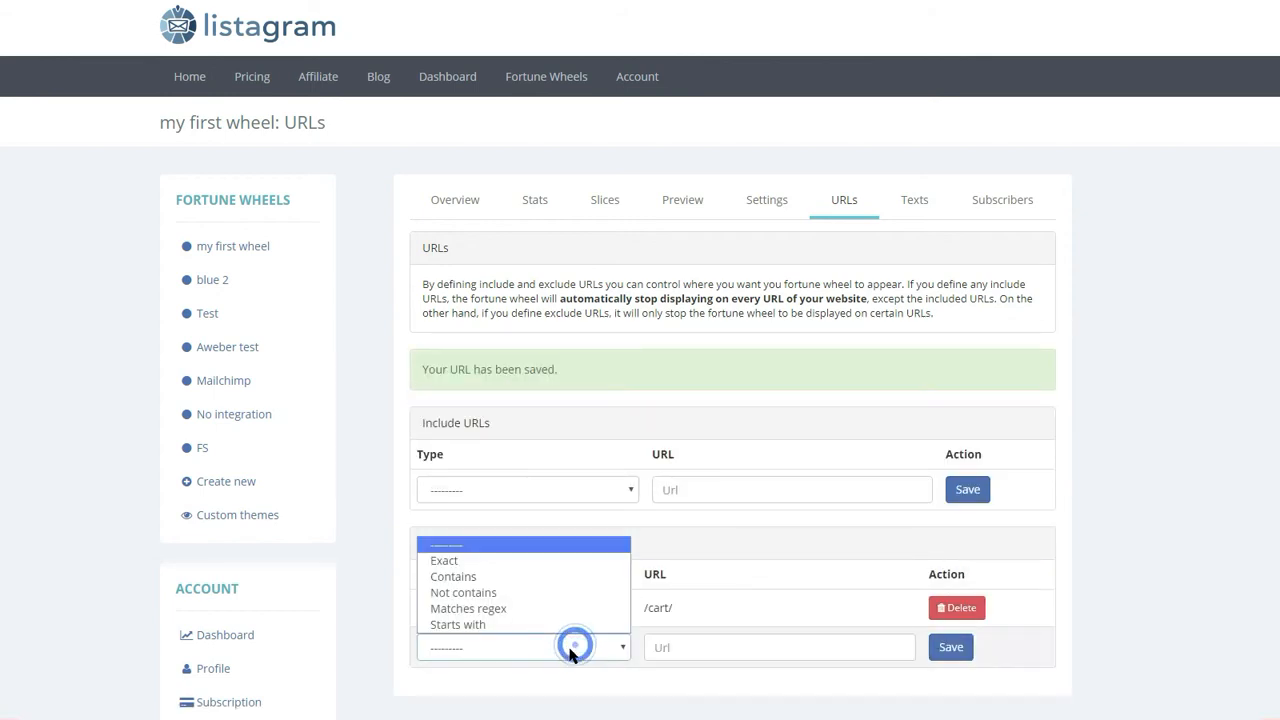
left_click(535, 578)
left_click(690, 647)
type("/checkout/")
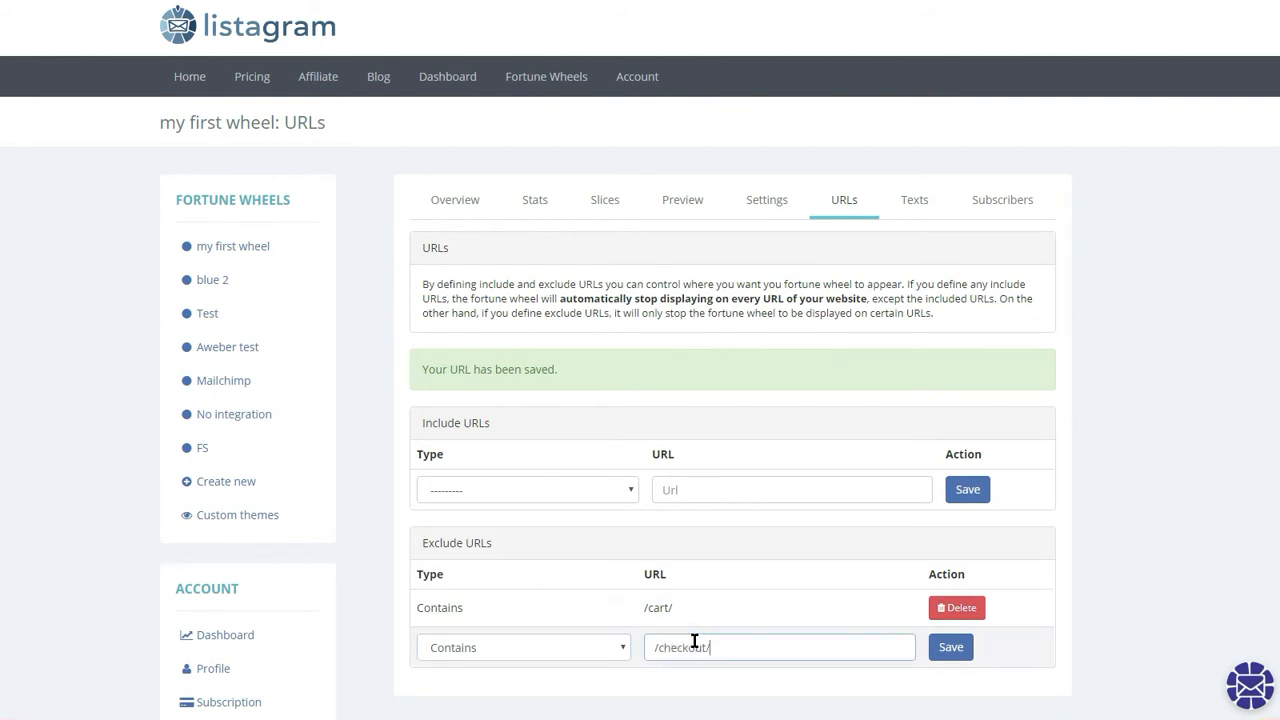
left_click(952, 650)
left_click(951, 649)
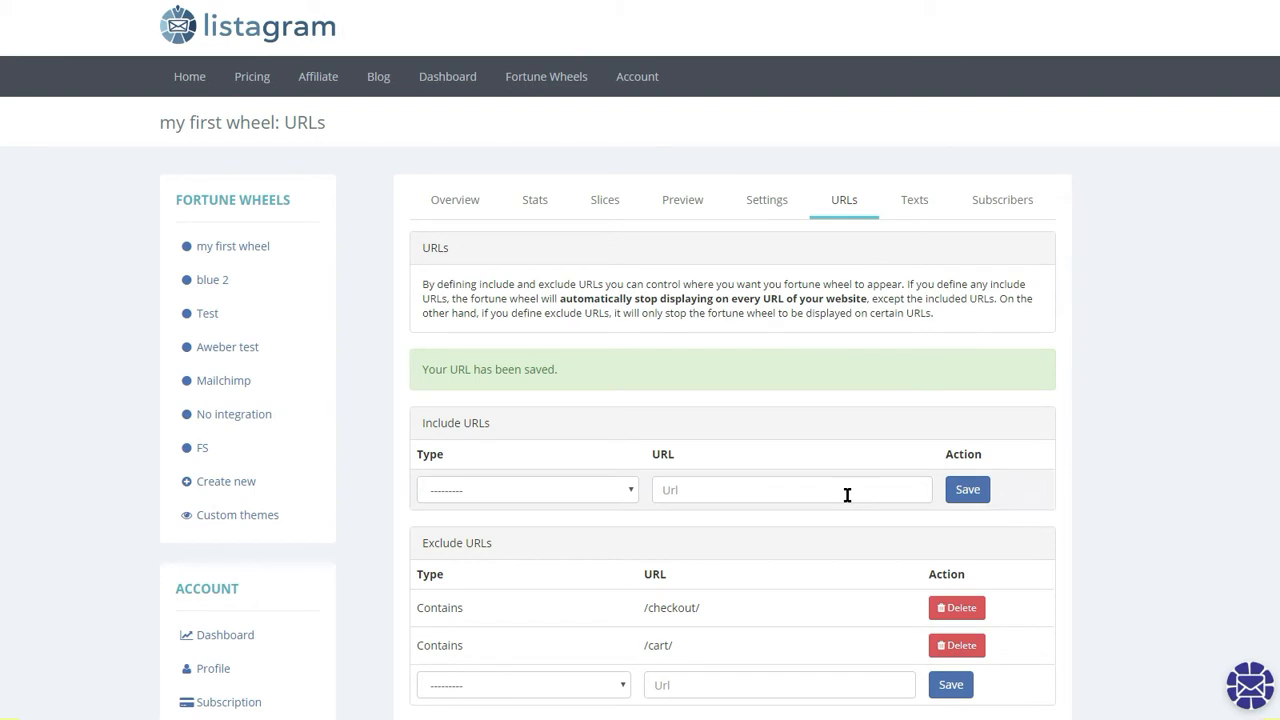
- Examine the wheel's language setting and its editable texts and translations
left_click(916, 203)
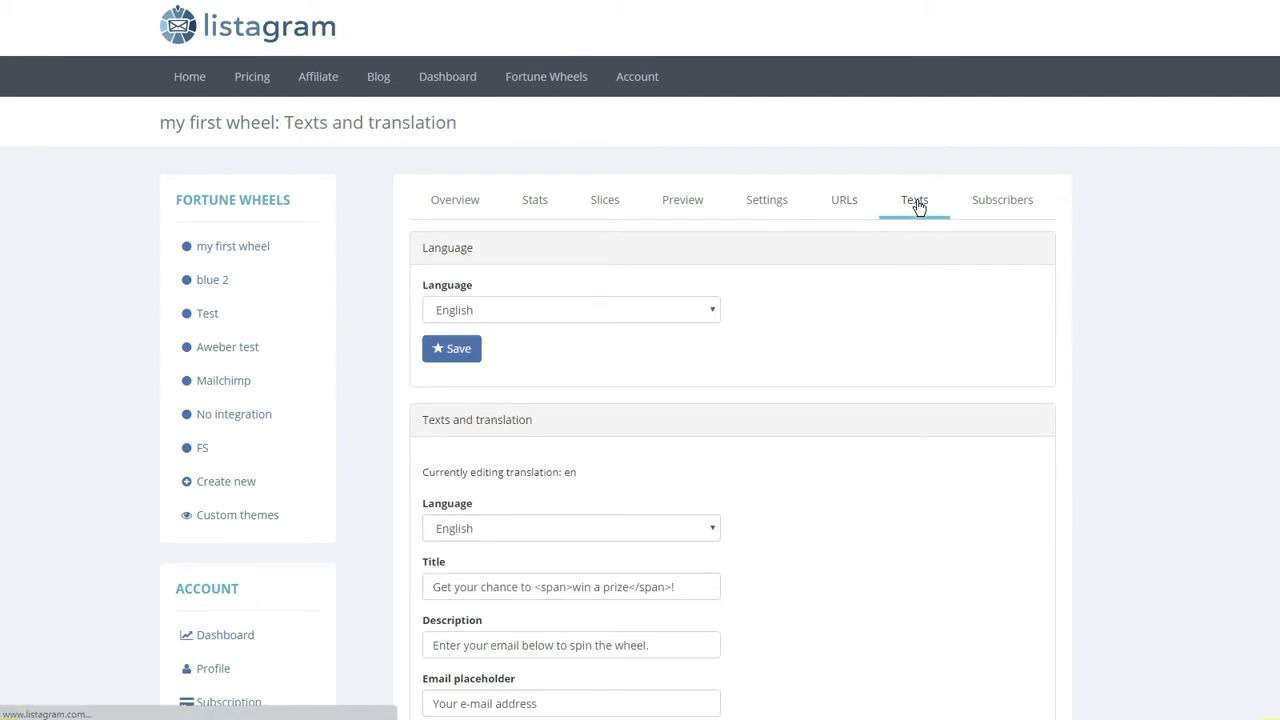
scroll(740, 393, "down", 1)
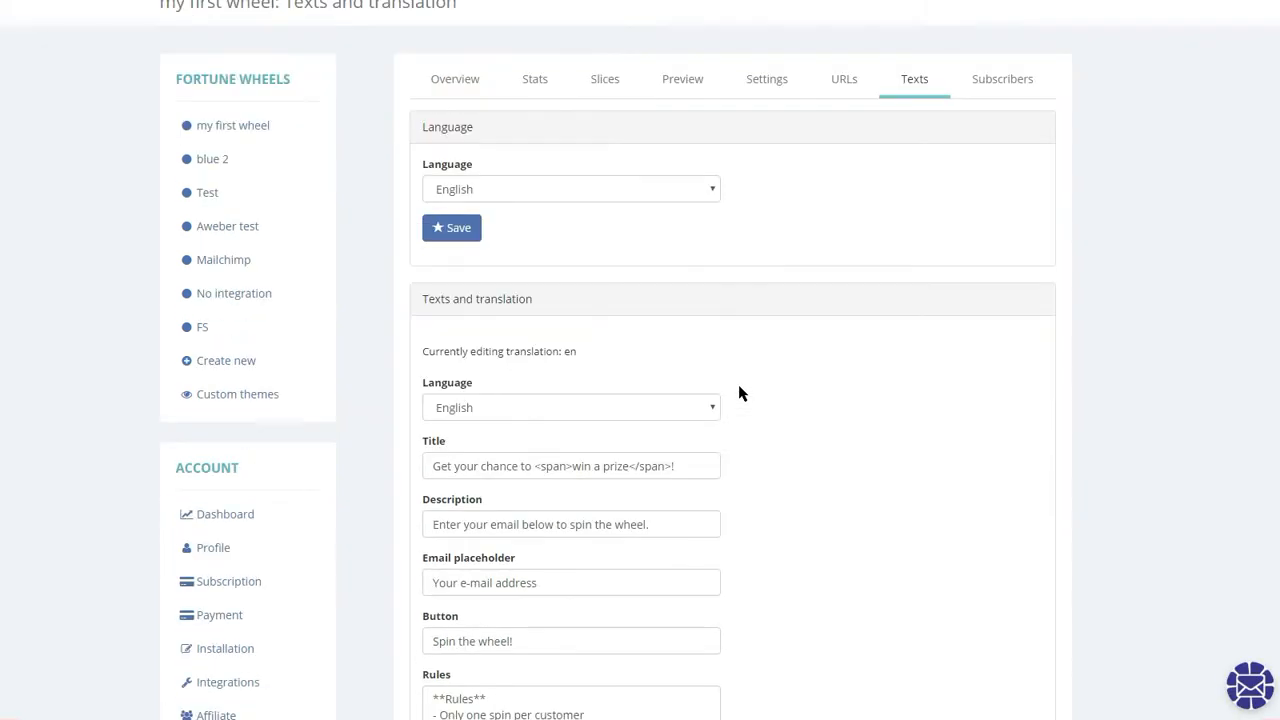
scroll(775, 390, "down", 2)
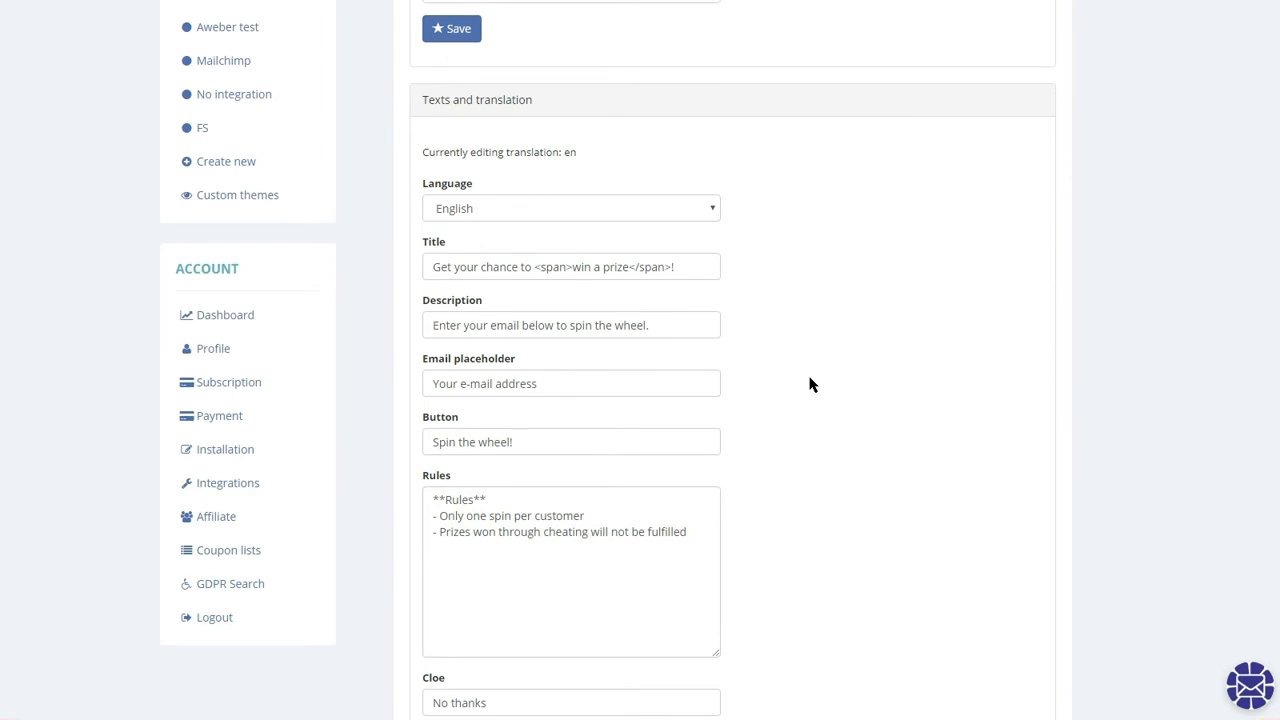
scroll(812, 395, "down", 6)
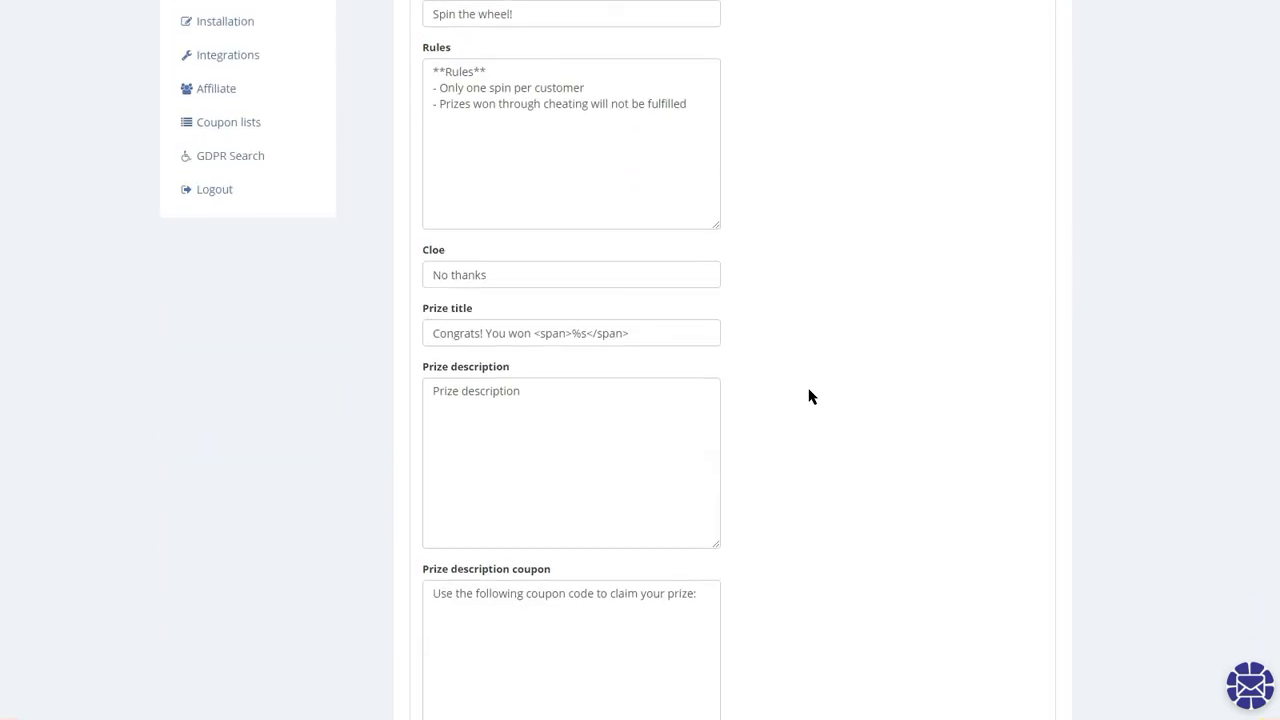
scroll(800, 395, "down", 4)
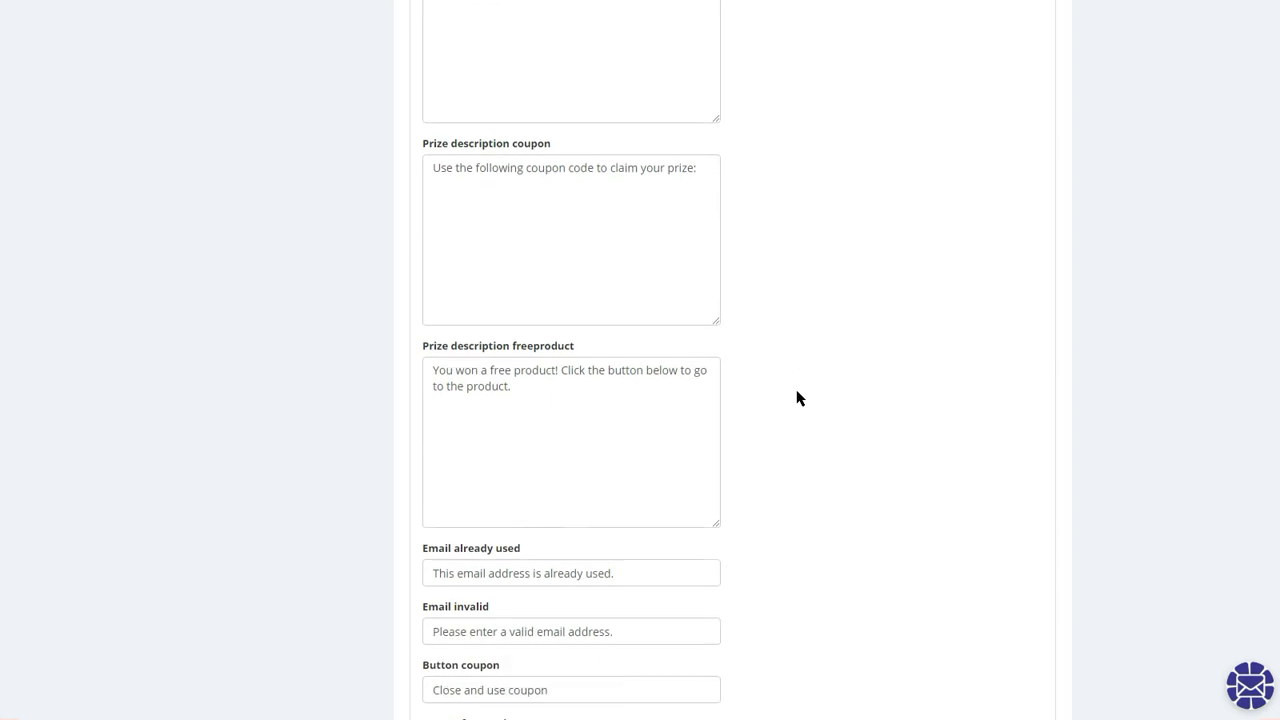
scroll(795, 393, "down", 7)
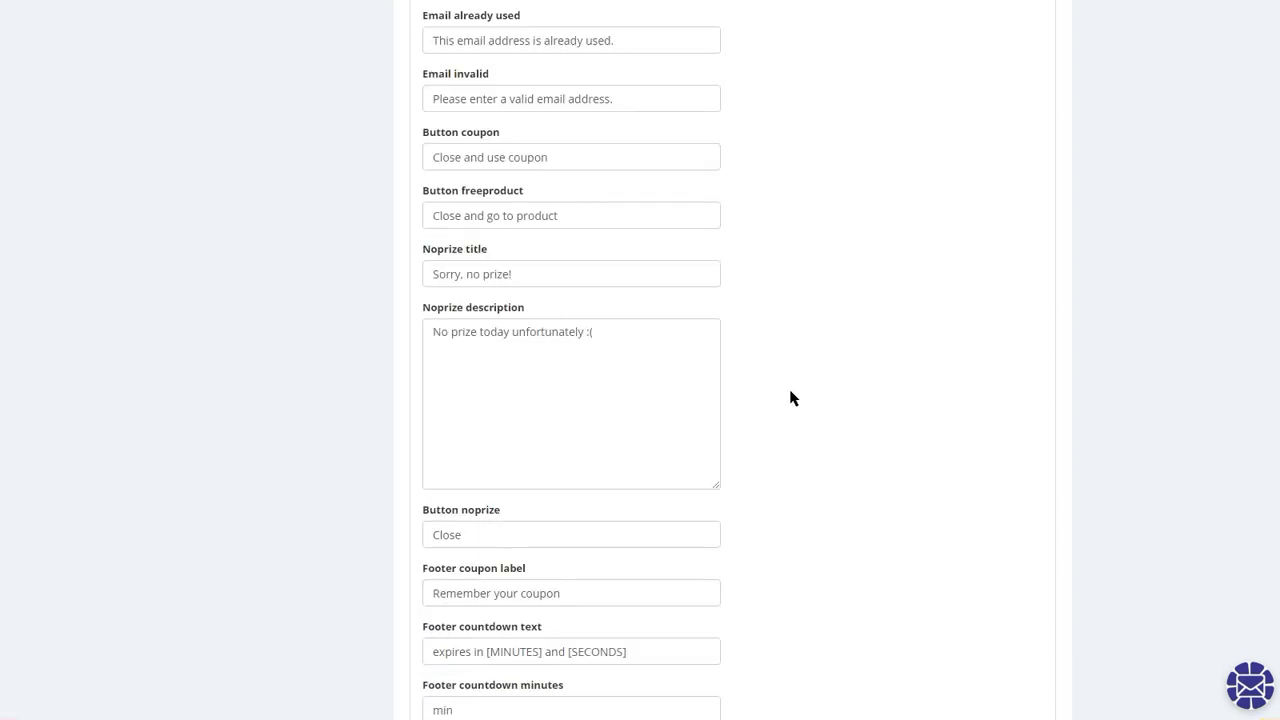
scroll(785, 400, "up", 20)
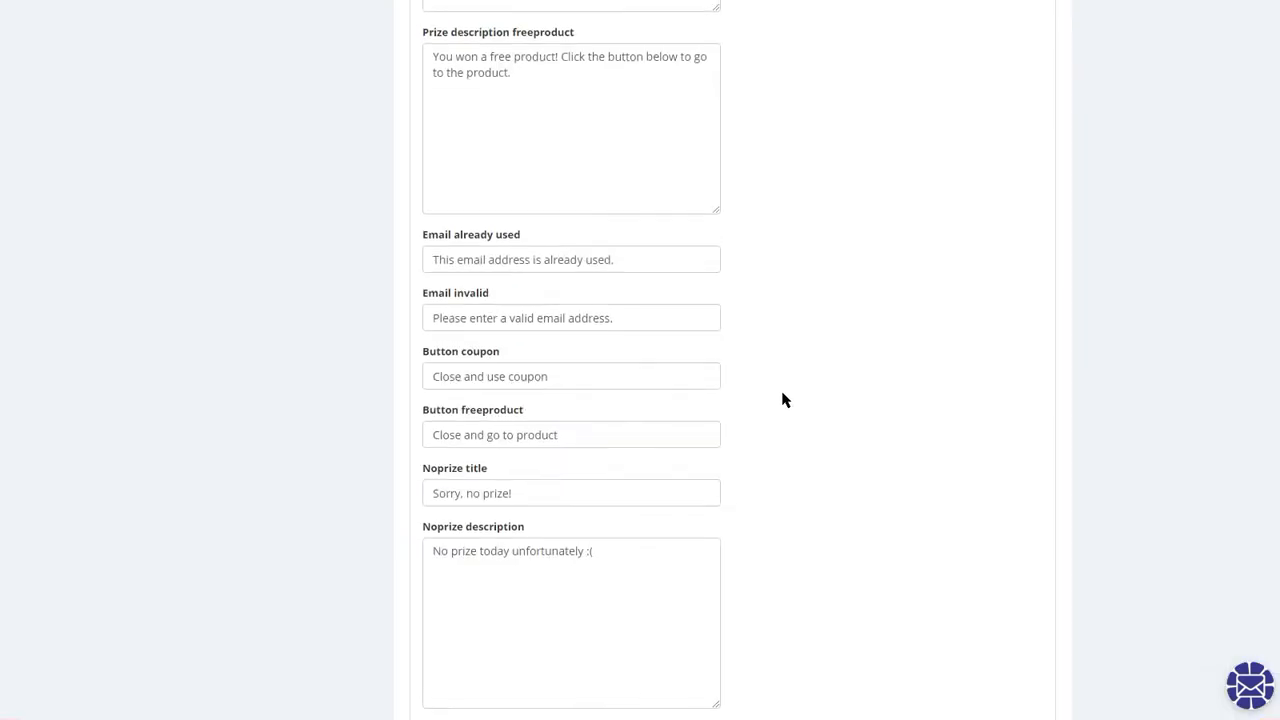
scroll(785, 400, "up", 1)
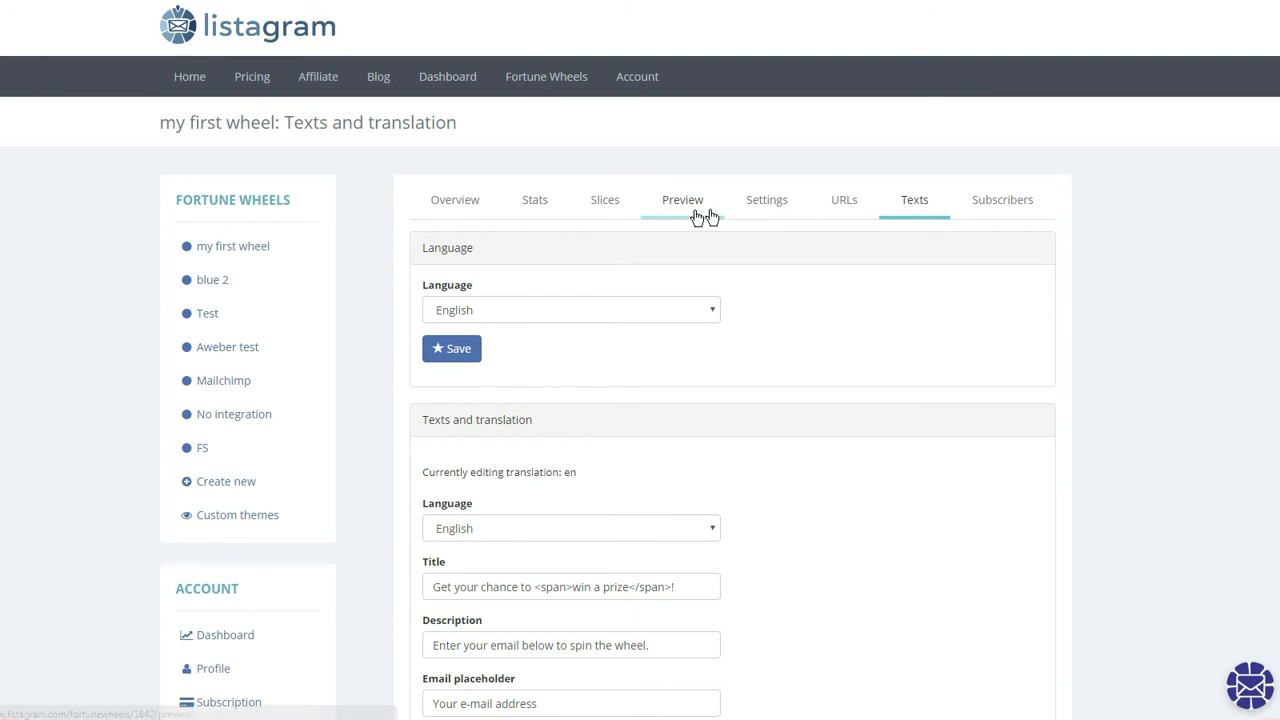
- Open the wheel's Blue theme for editing in the theme builder and show its background options
left_click(760, 205)
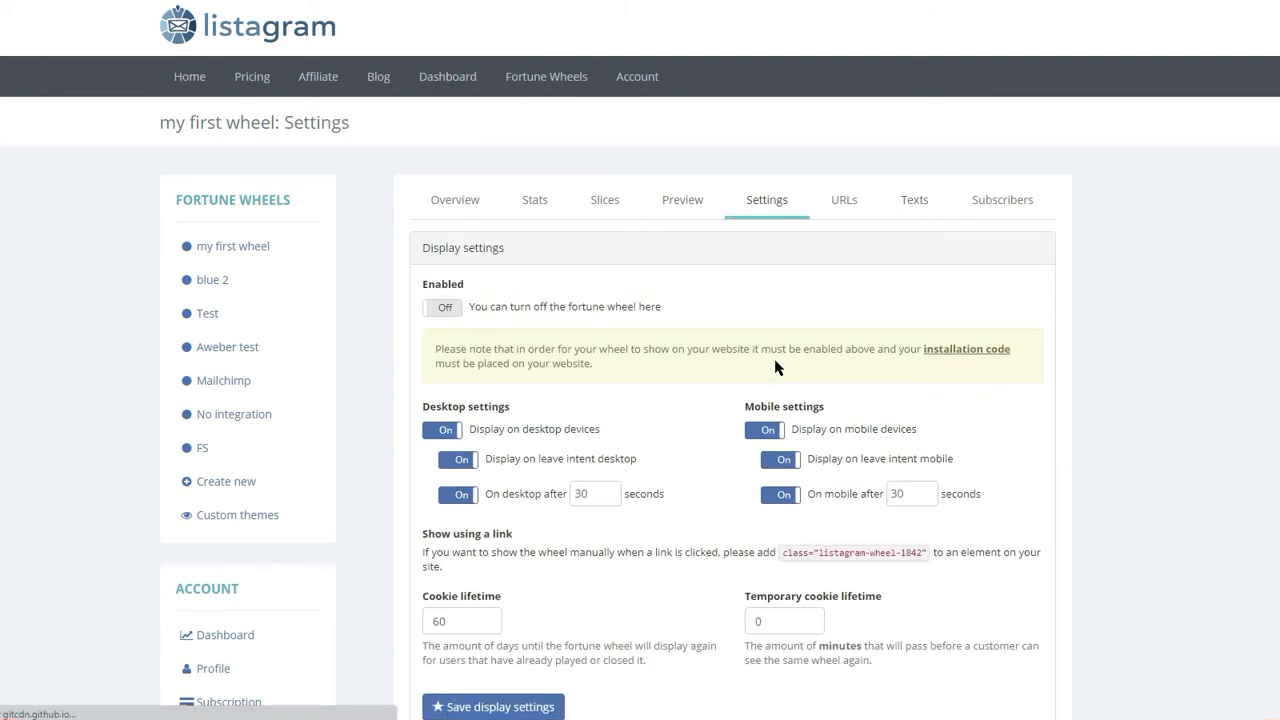
scroll(763, 367, "down", 6)
scroll(763, 367, "down", 4)
scroll(758, 364, "down", 5)
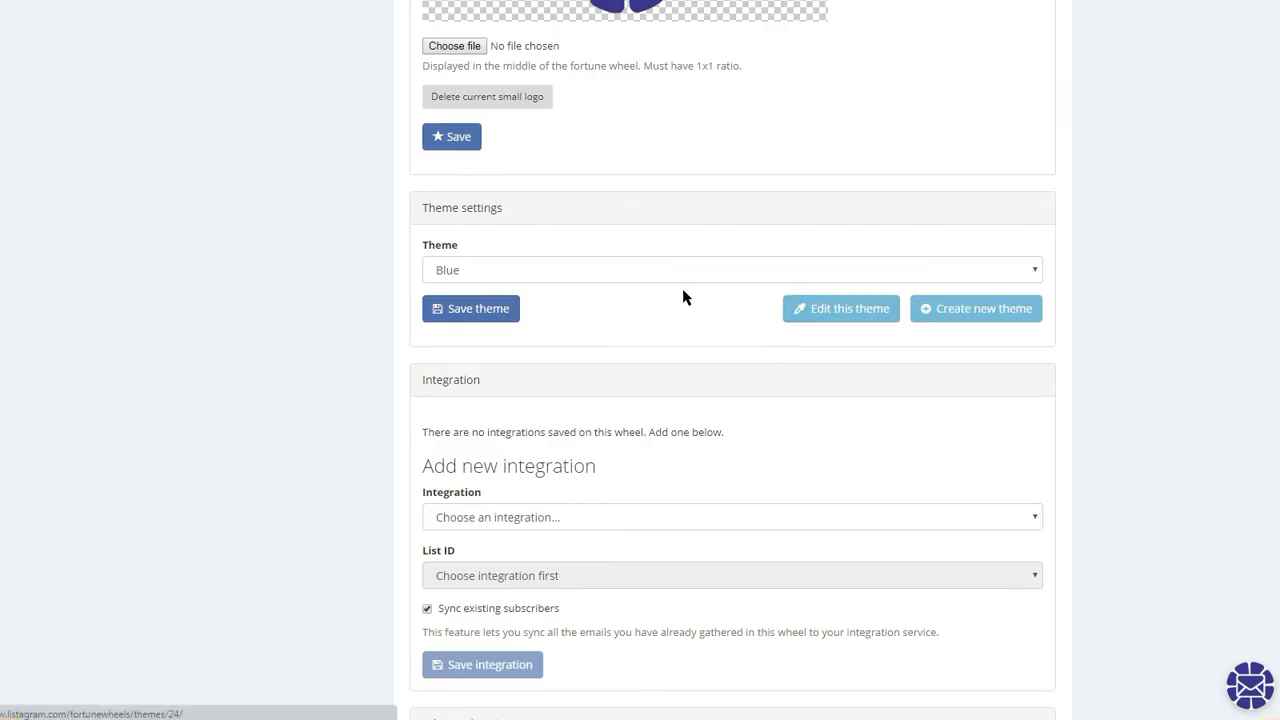
left_click(848, 318)
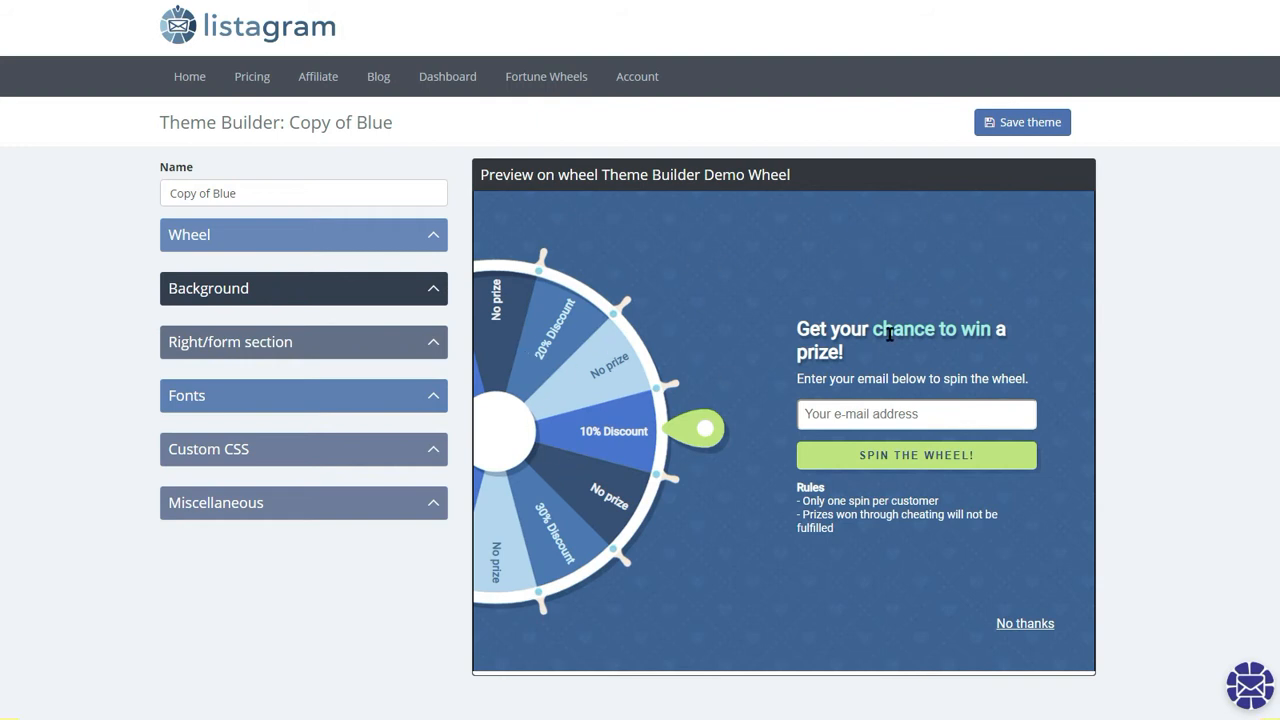
left_click(432, 293)
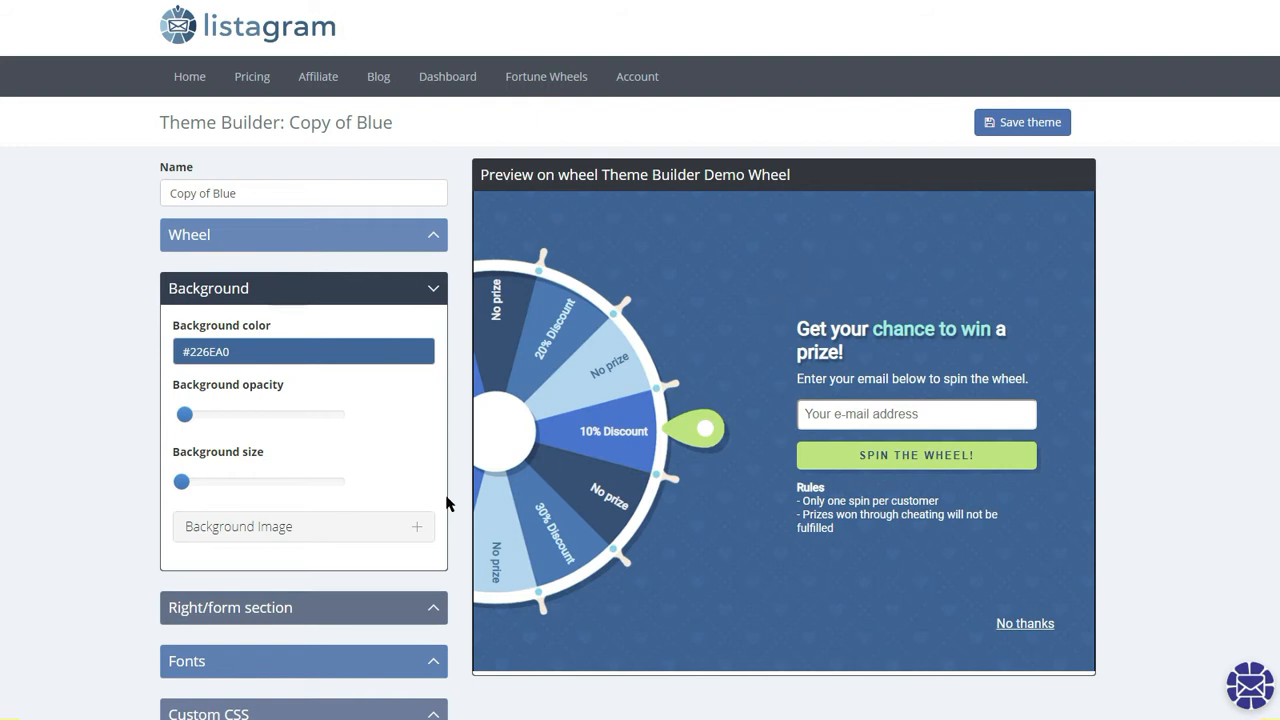
- Try some of the built-in background images, and set the theme's background image to No image
left_click(417, 526)
scroll(388, 476, "down", 7)
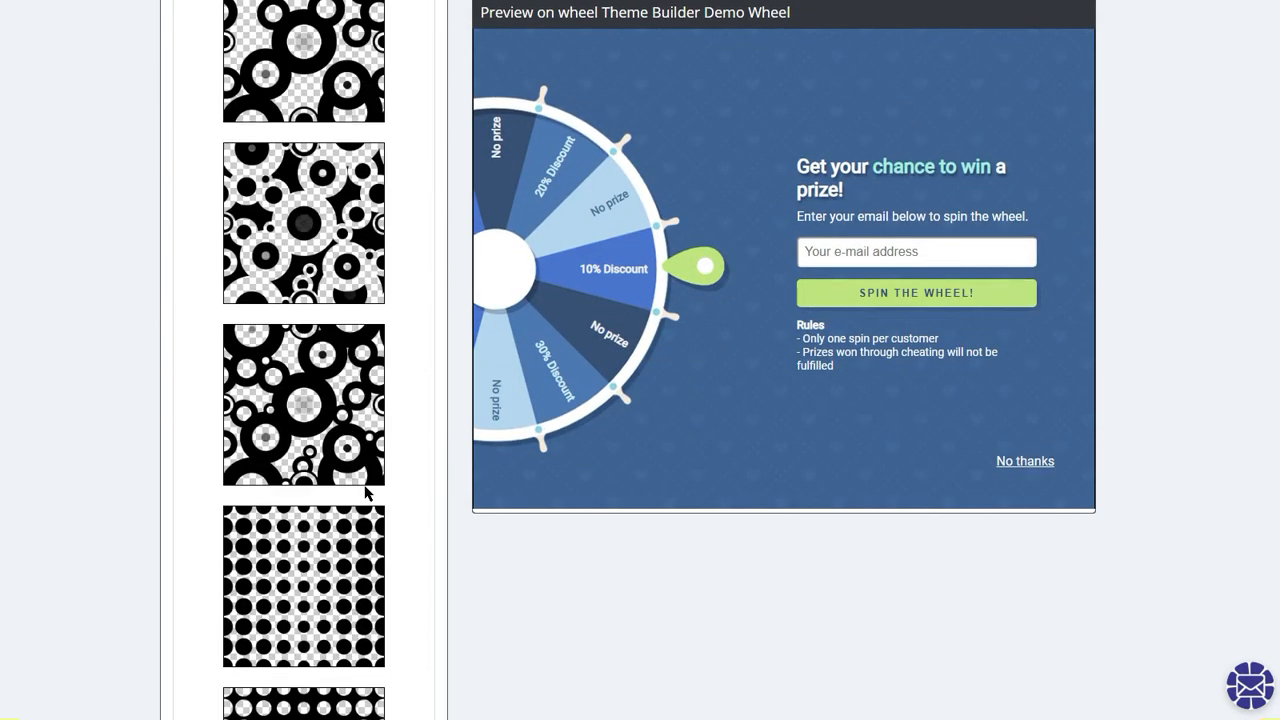
scroll(366, 492, "down", 1)
left_click(346, 478)
left_click(340, 284)
scroll(338, 283, "up", 10)
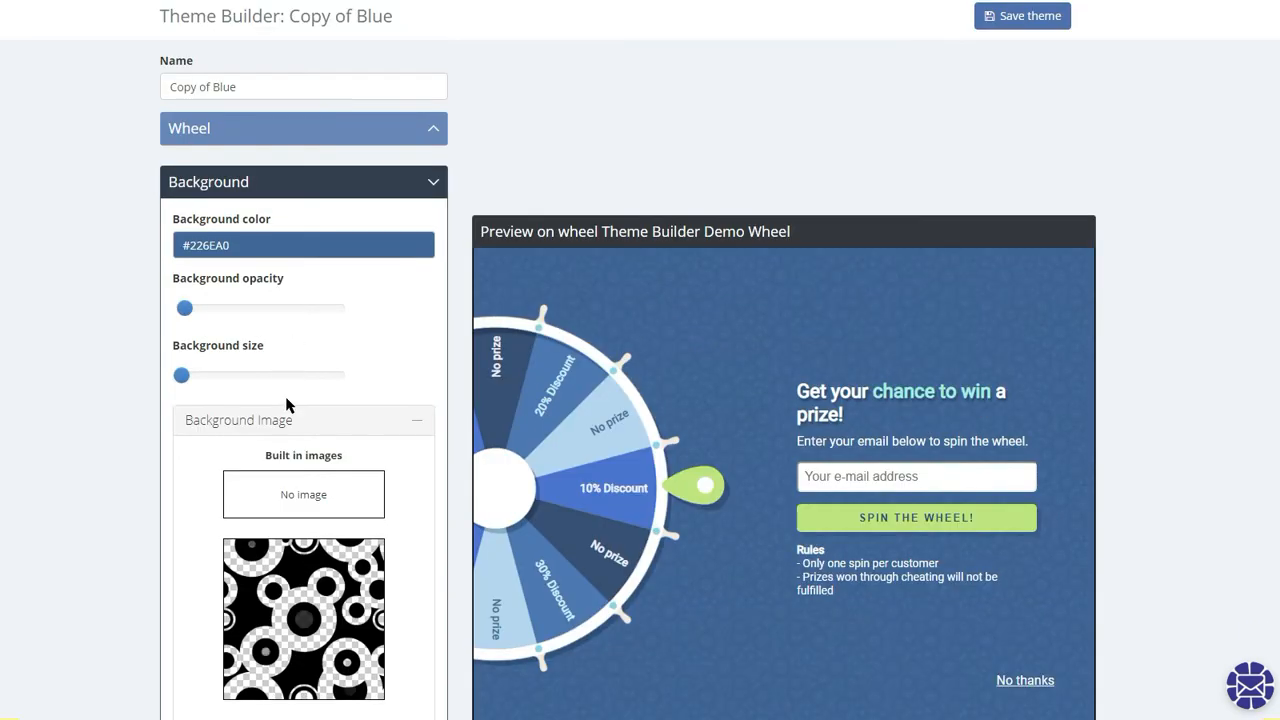
left_click(304, 498)
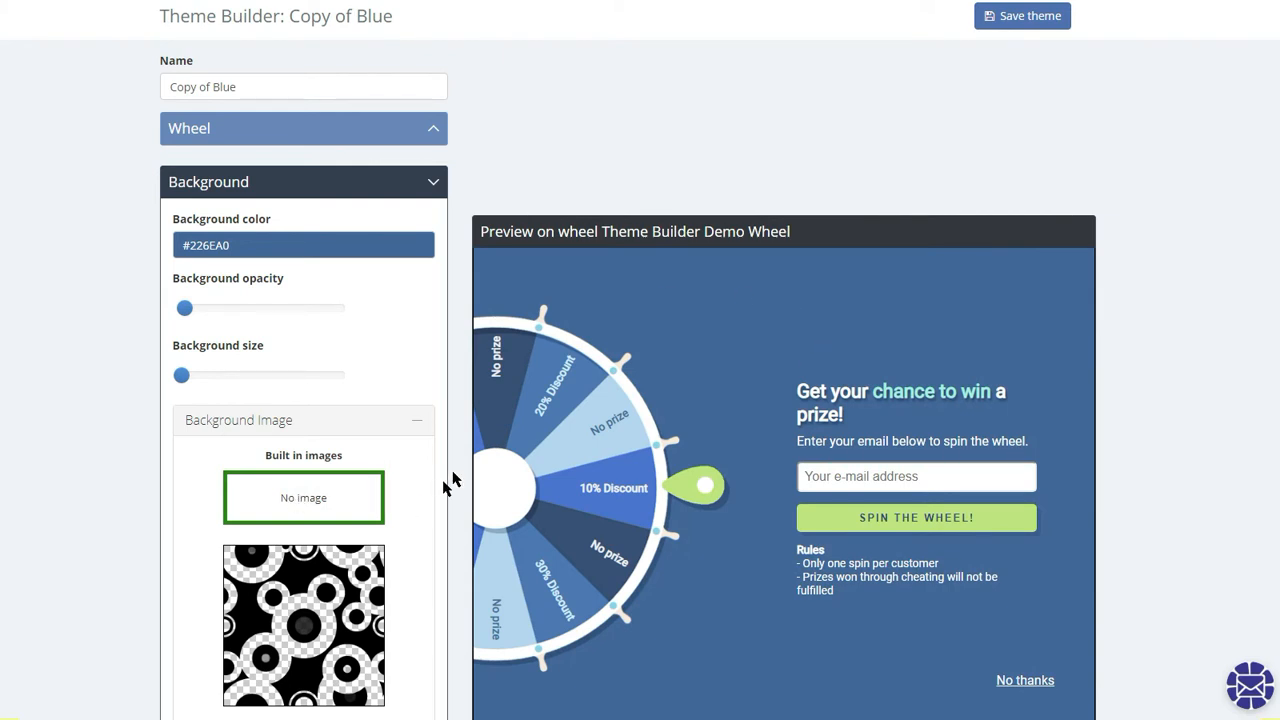
left_click(417, 421)
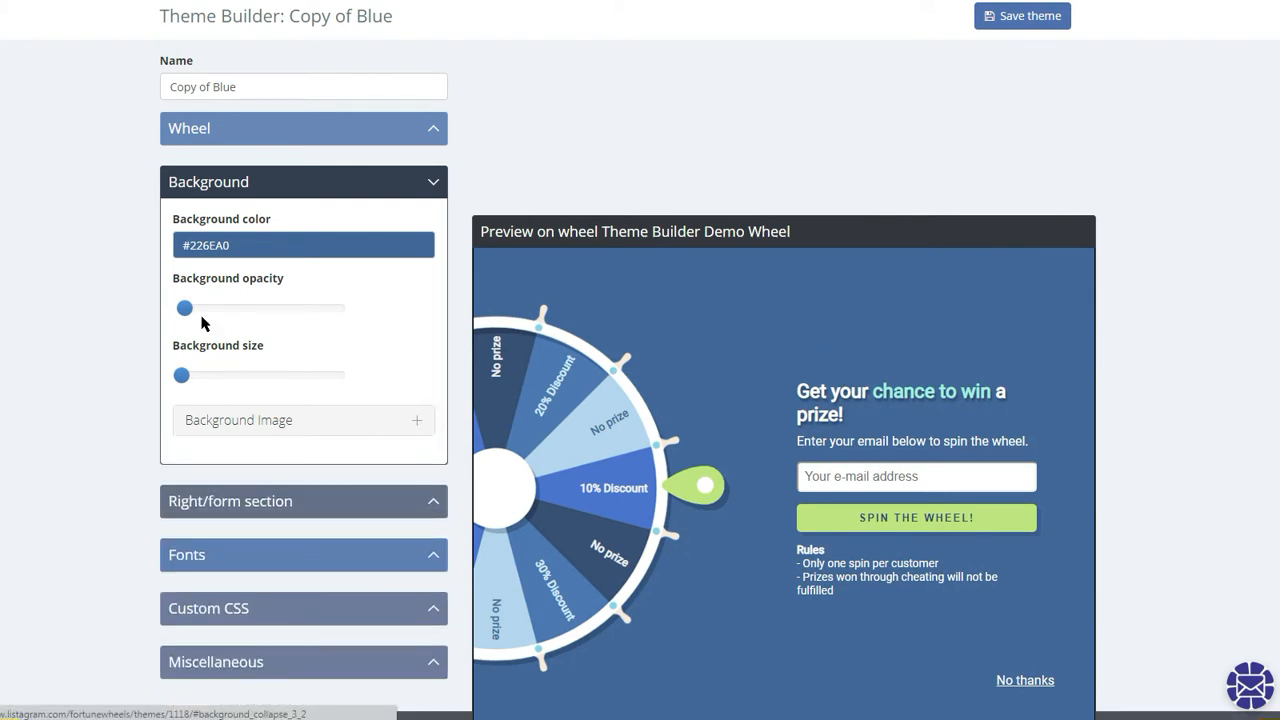
- Brighten the theme's background color to #319EE6
left_click(266, 250)
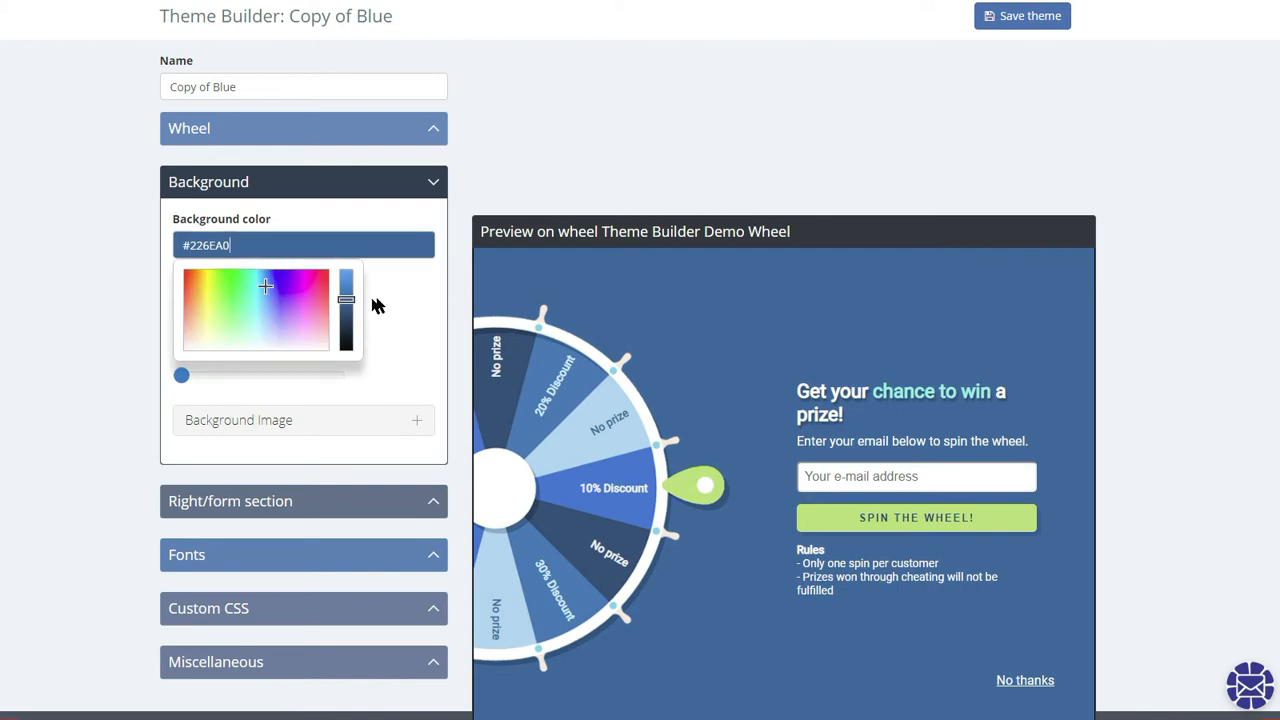
left_click_drag(348, 300, 347, 283)
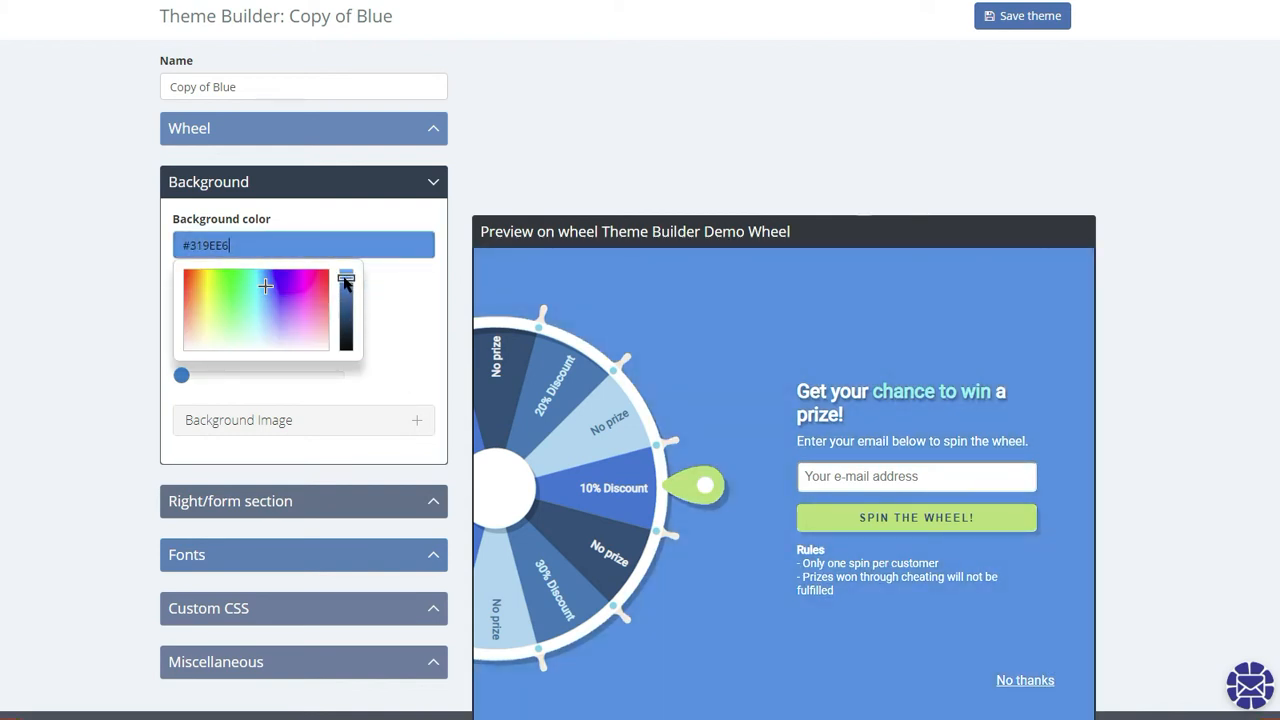
scroll(414, 340, "down", 2)
- Rename the theme as "my first wheel design" and save it
scroll(397, 337, "up", 3)
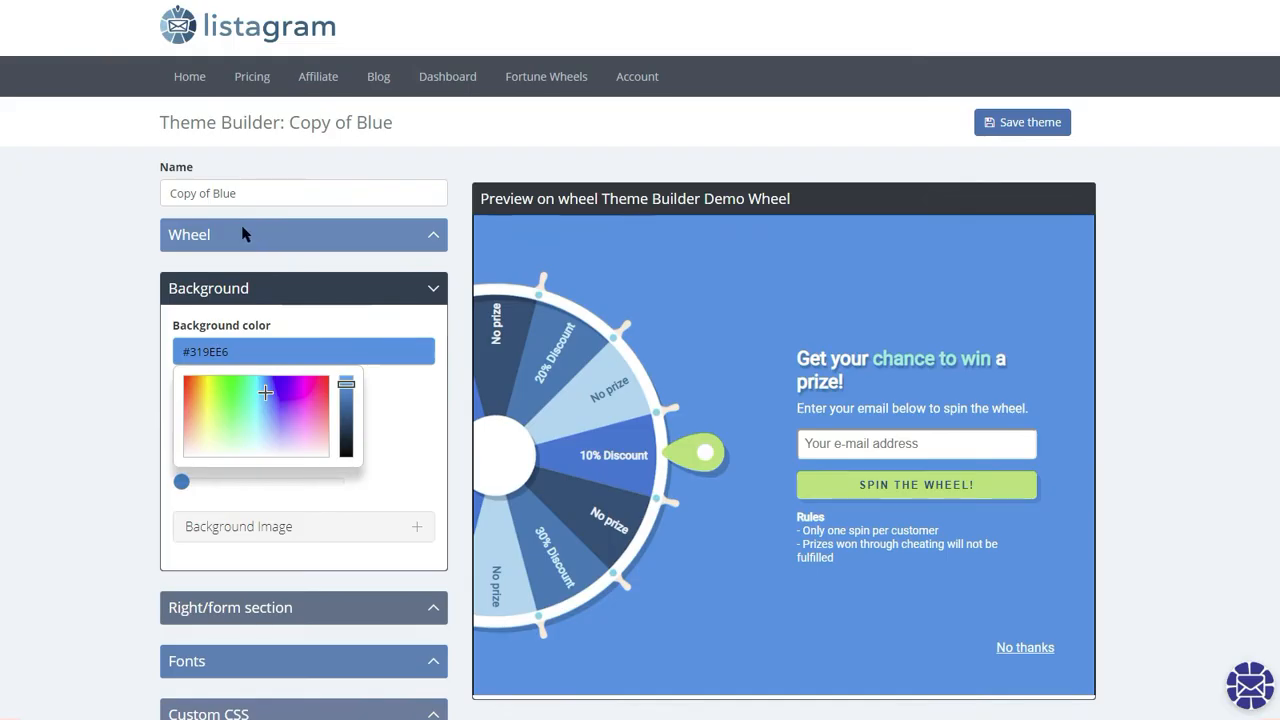
left_click(266, 194)
triple_click(263, 192)
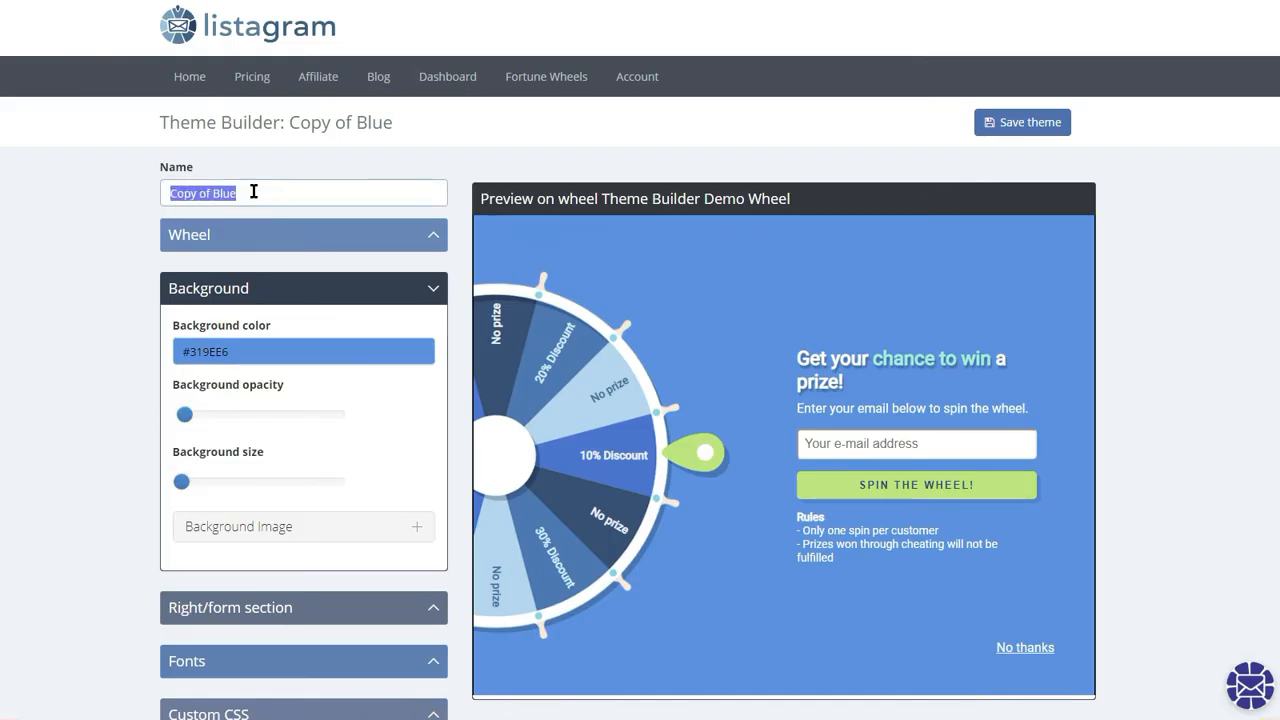
type("my")
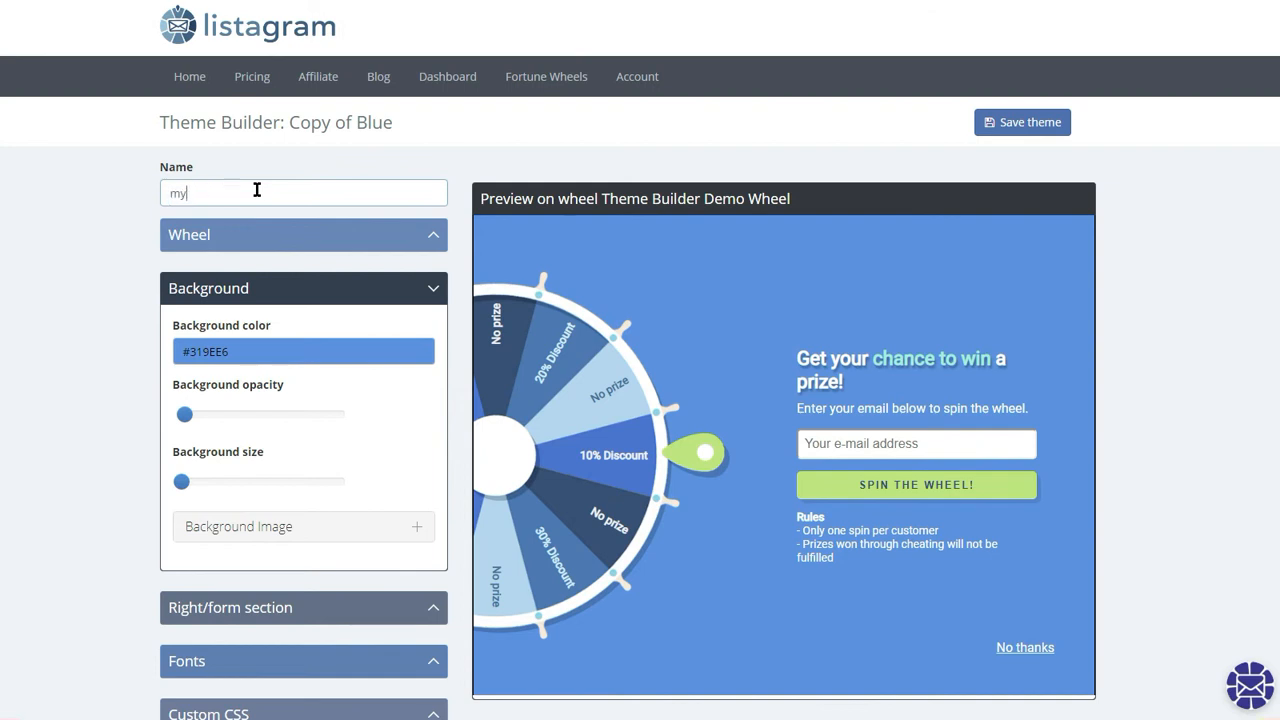
type(" first wheel design")
left_click(1005, 130)
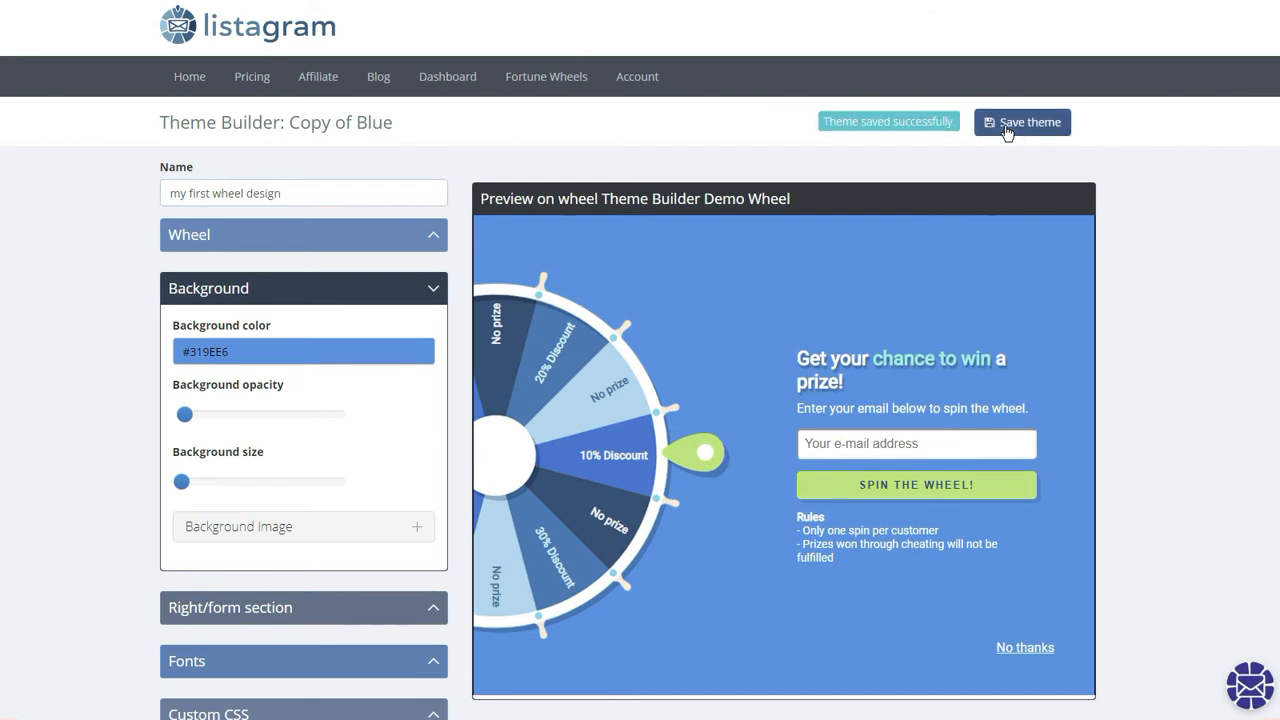
- Open the preview of the fortune wheel "my first wheel"
left_click(551, 88)
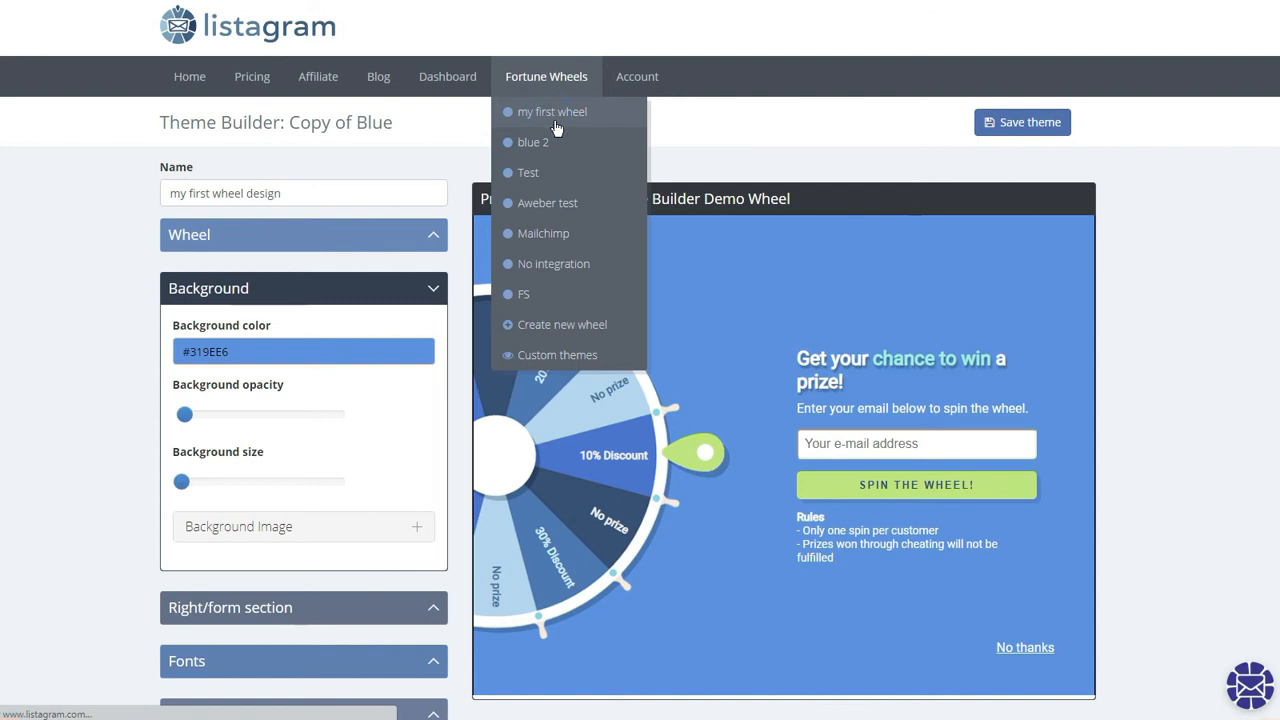
left_click(553, 115)
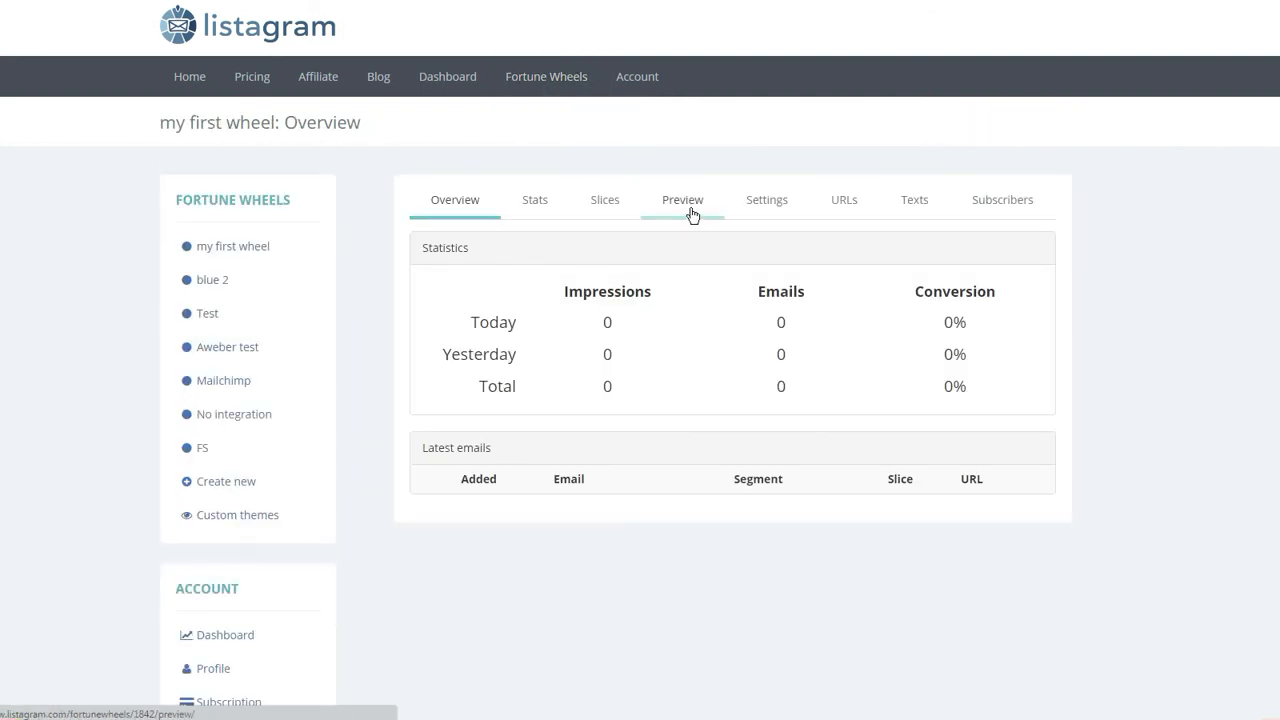
left_click(682, 205)
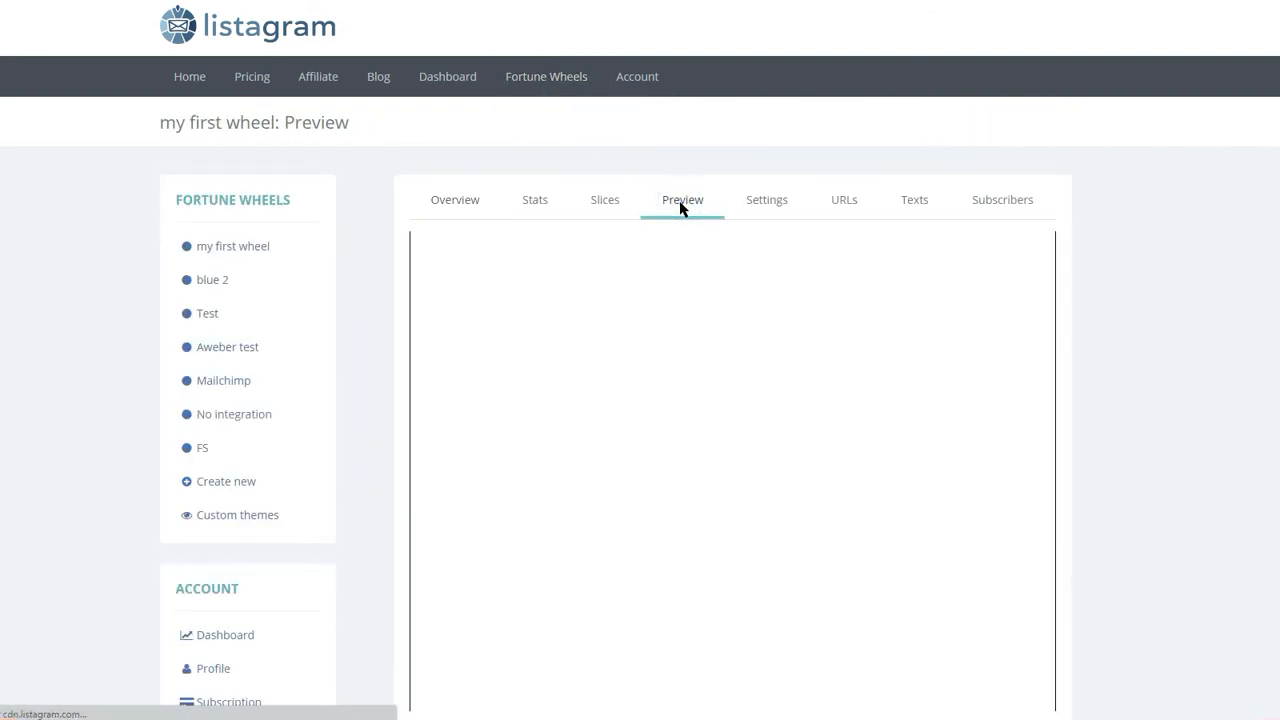
- Set the wheel's theme to the custom theme "my first wheel theme" in its settings and save the theme choice
left_click(772, 202)
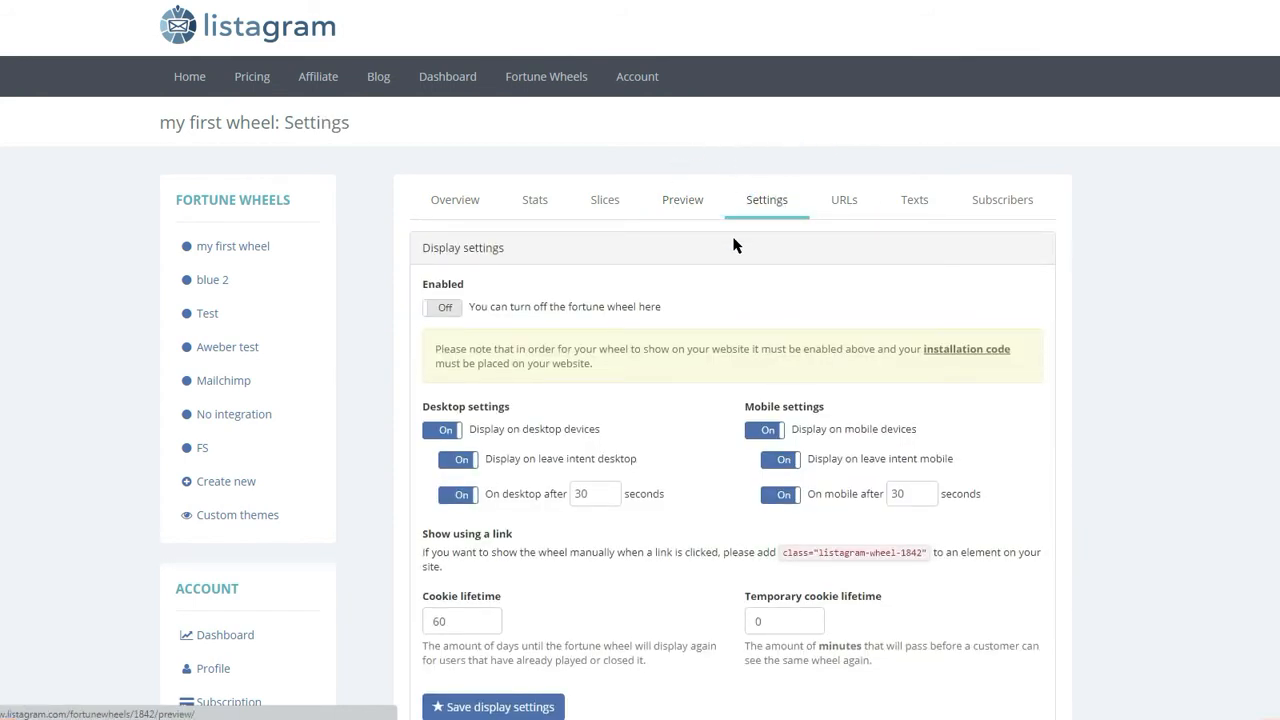
scroll(792, 258, "down", 15)
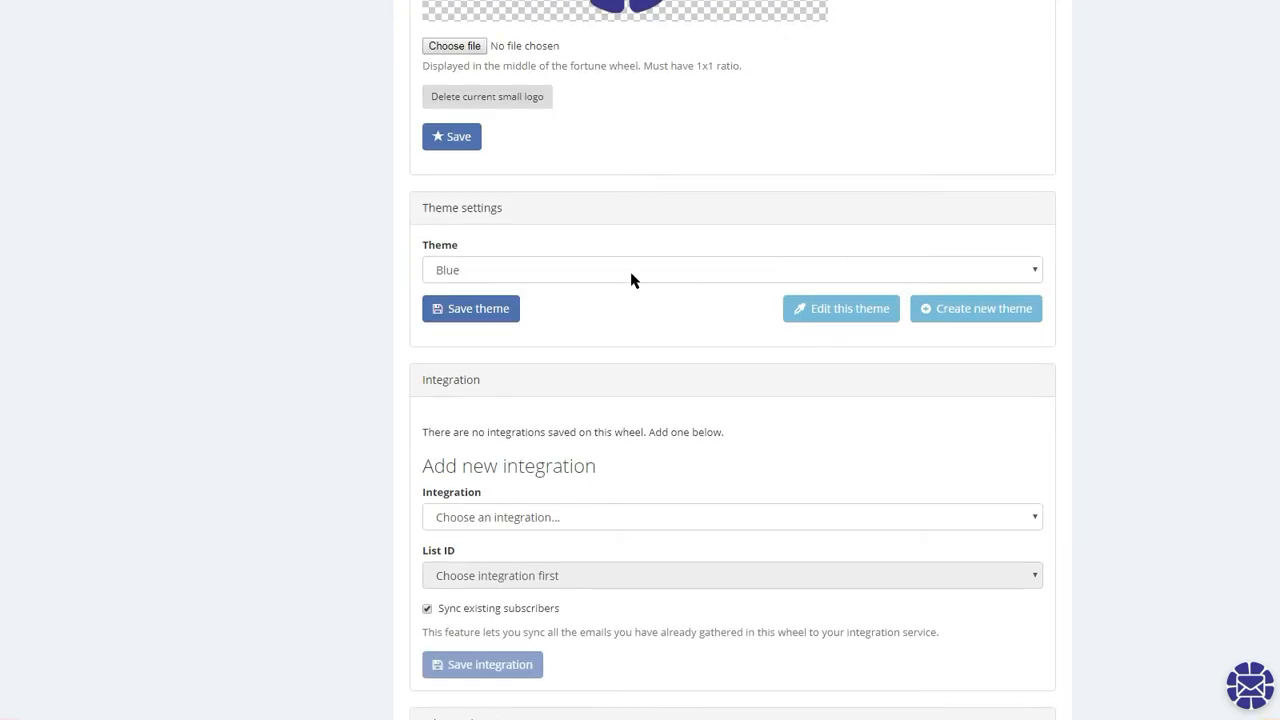
left_click(632, 274)
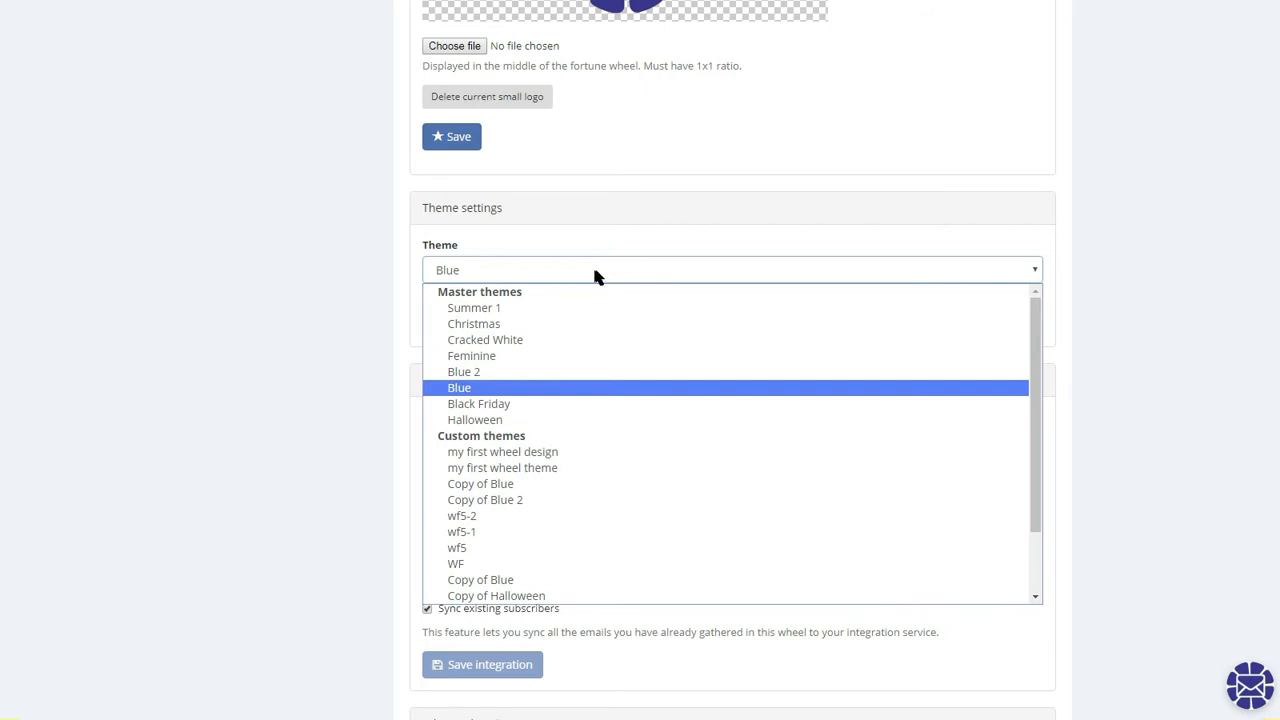
left_click(560, 469)
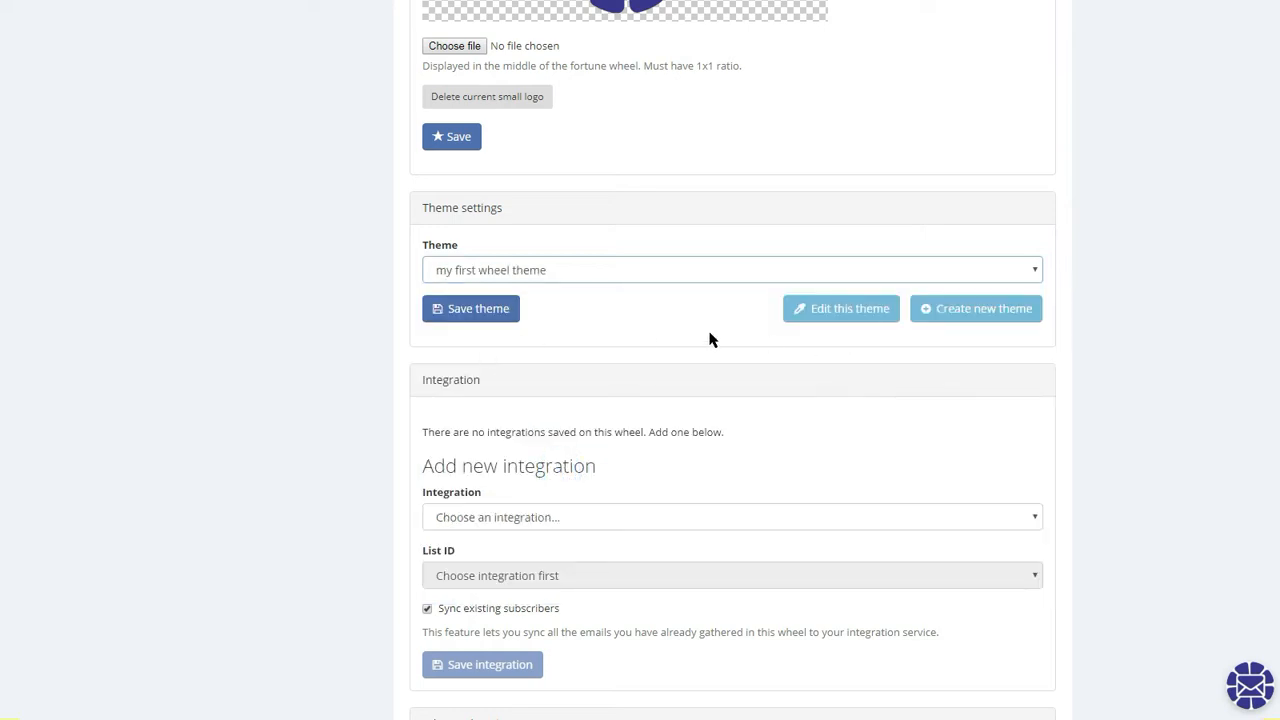
left_click(499, 318)
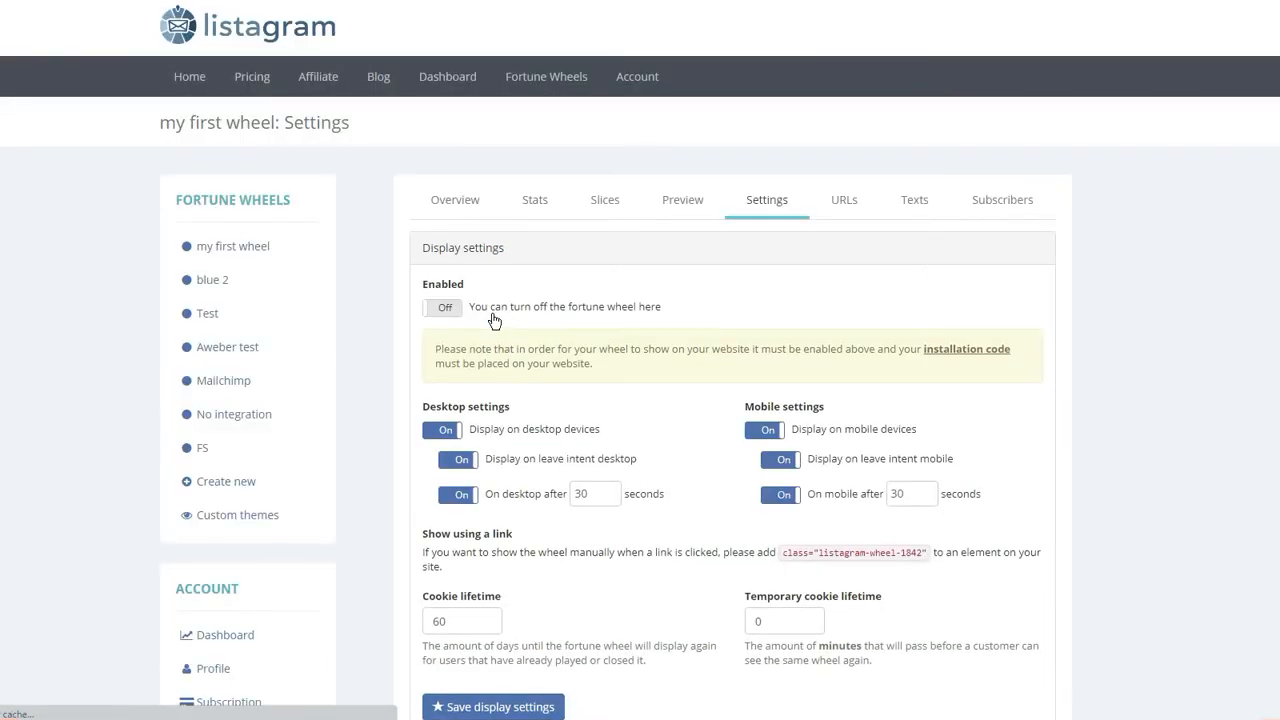
- Preview the wheel with its newly assigned custom theme
left_click(686, 203)
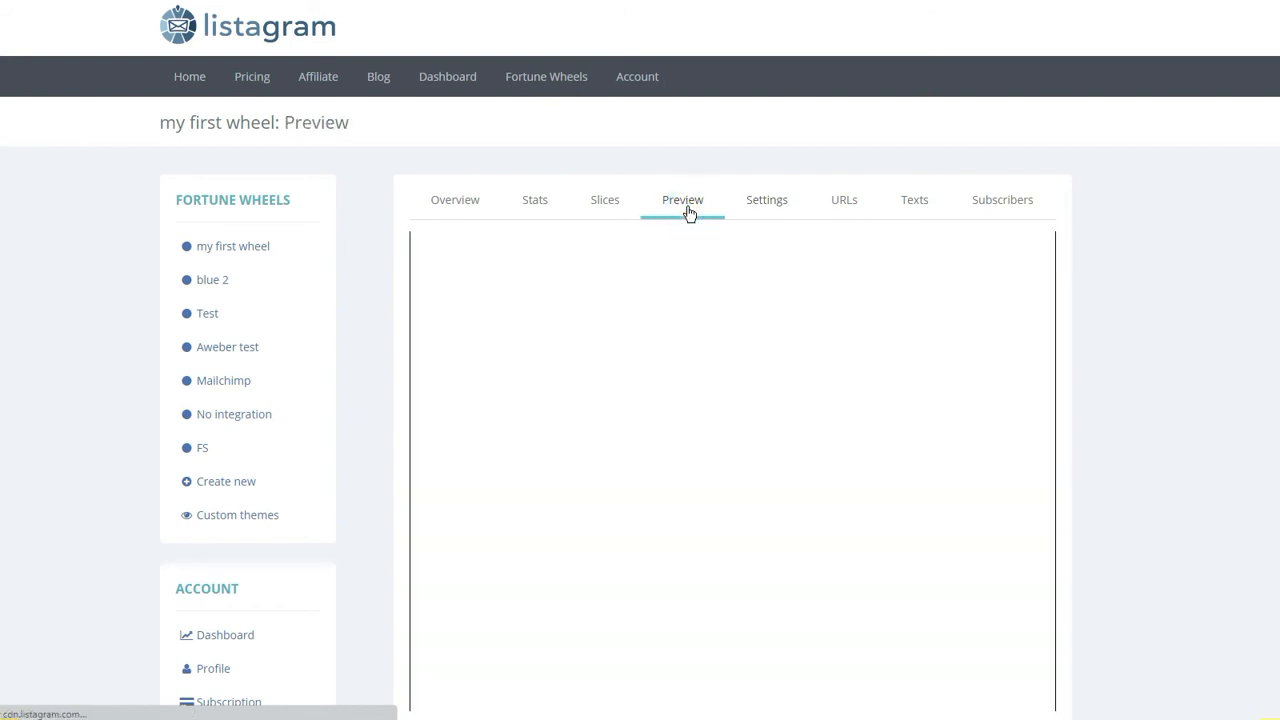
scroll(1157, 355, "down", 1)
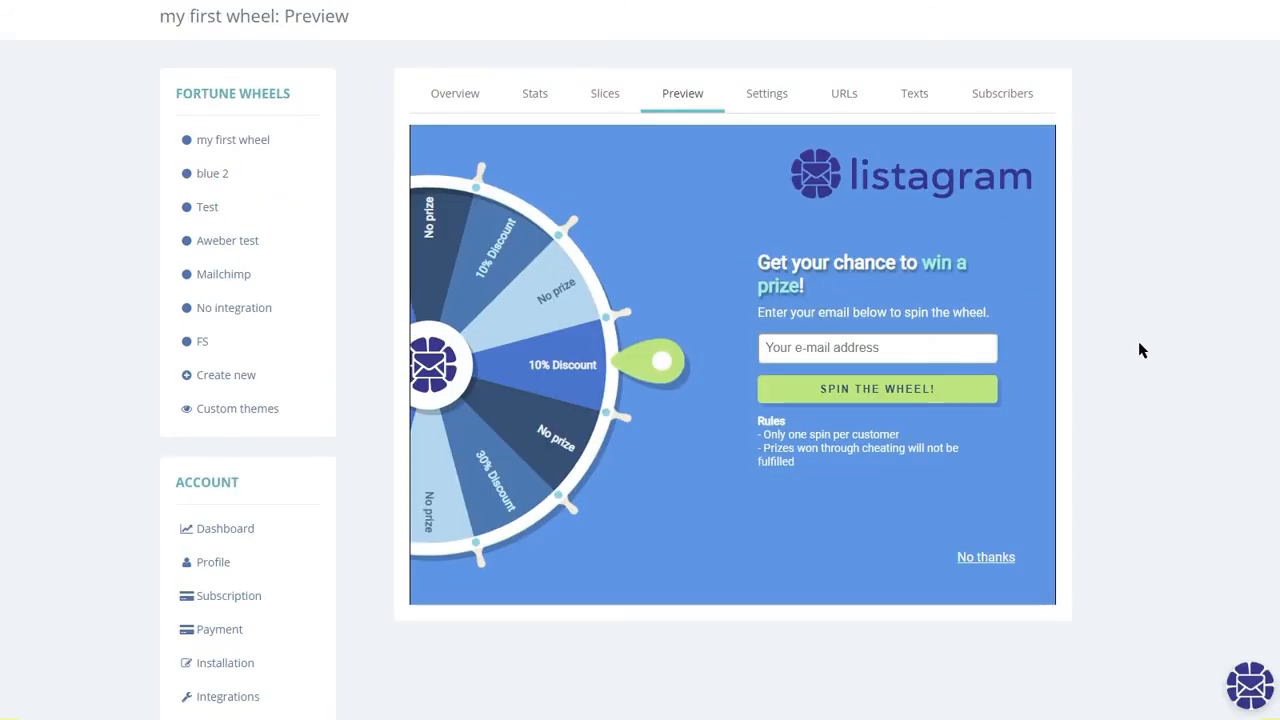
scroll(1141, 350, "up", 1)
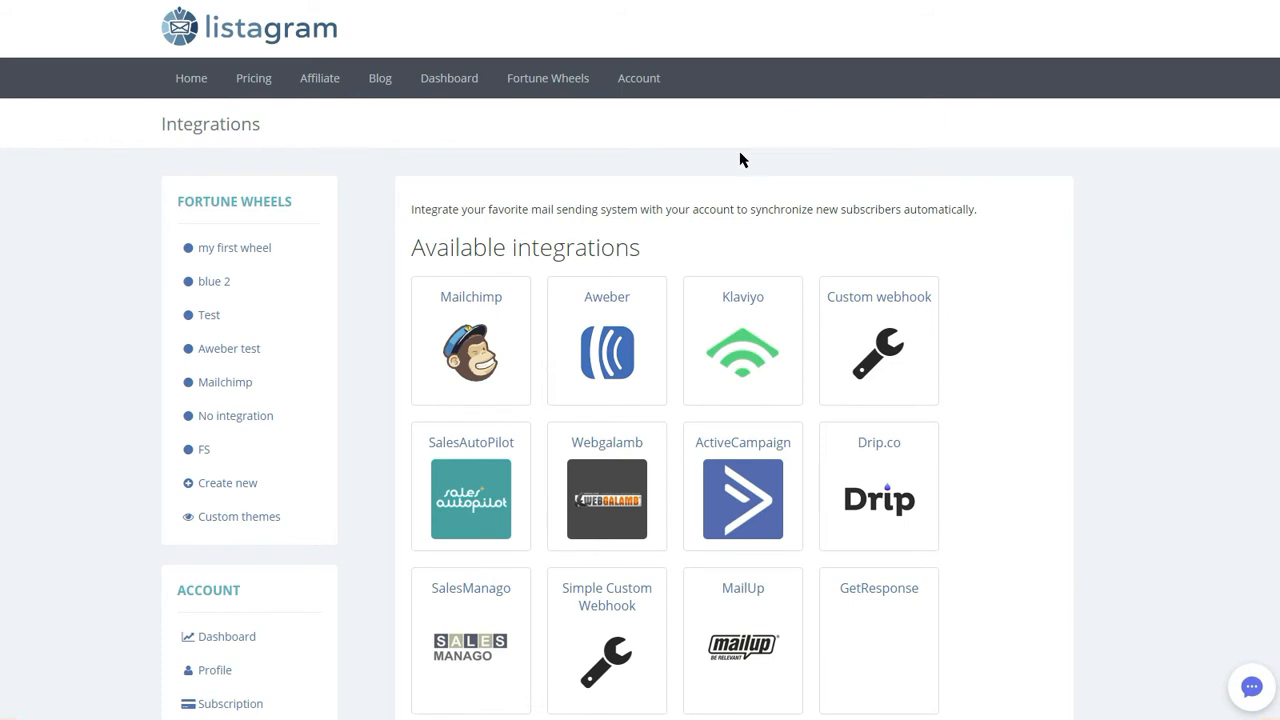
- Start a new Mailchimp integration from the account's integrations and name it "my mailchimp account"
left_click(650, 90)
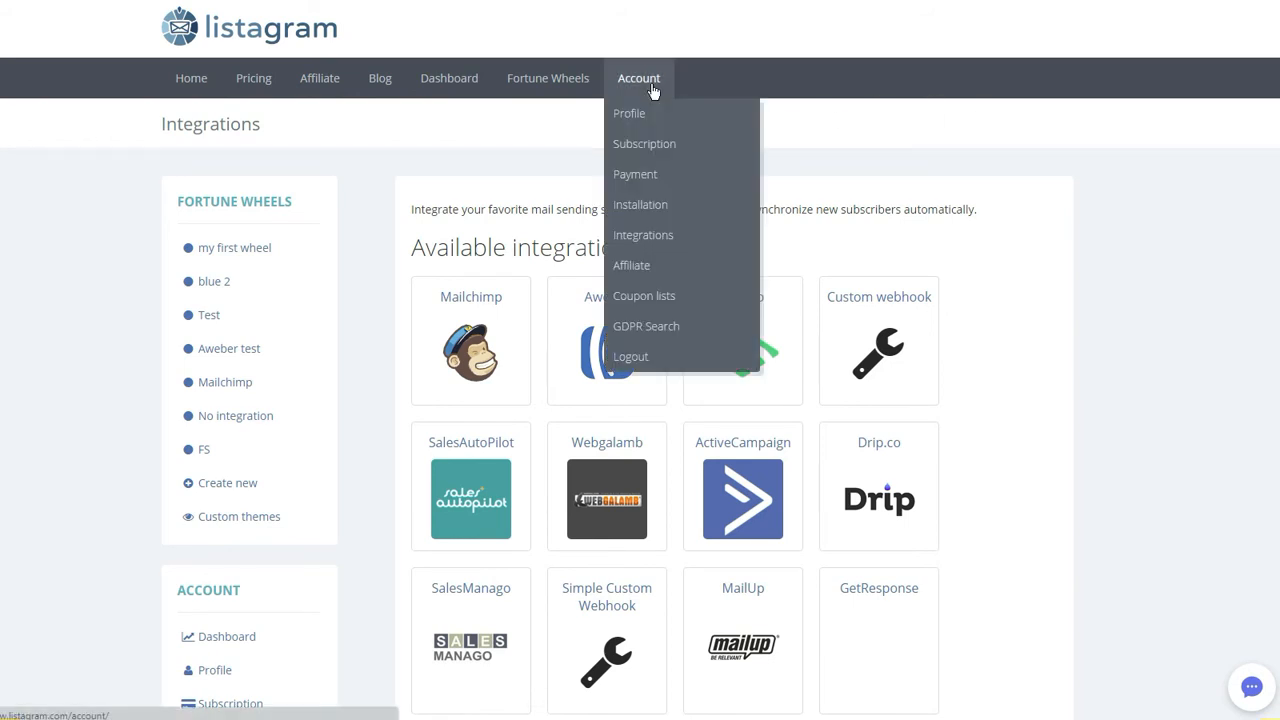
left_click(658, 243)
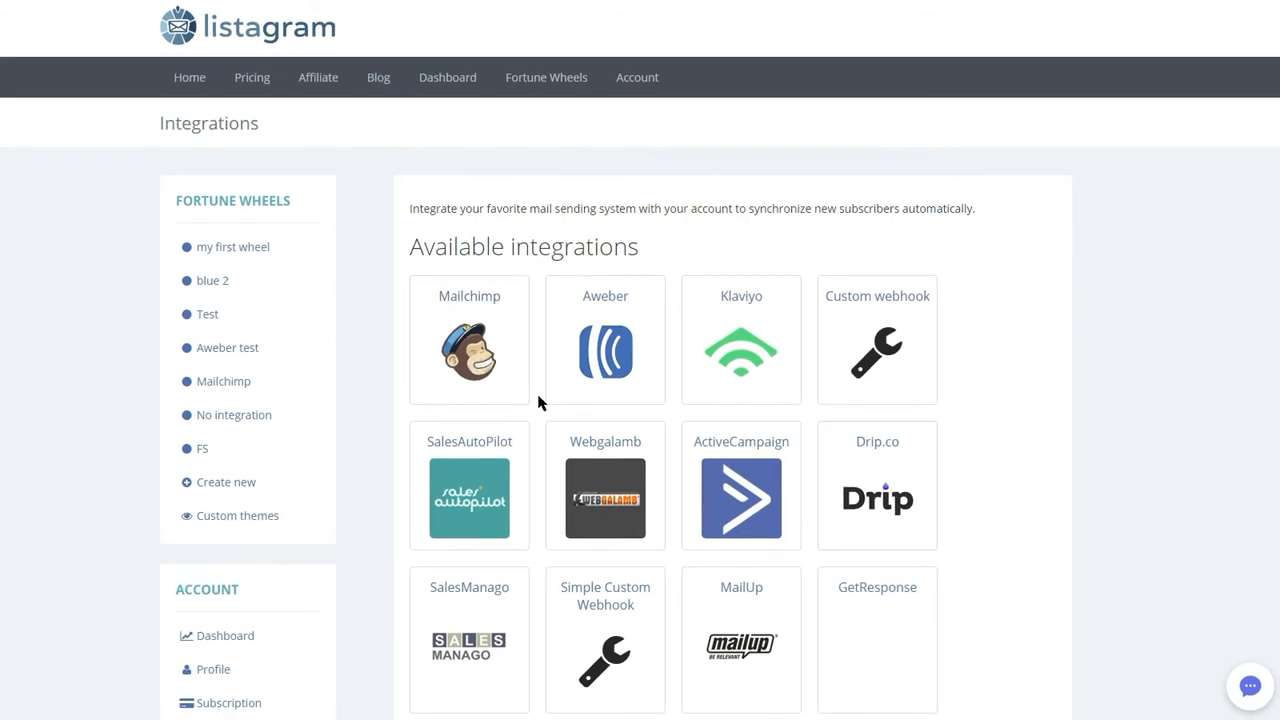
left_click(462, 321)
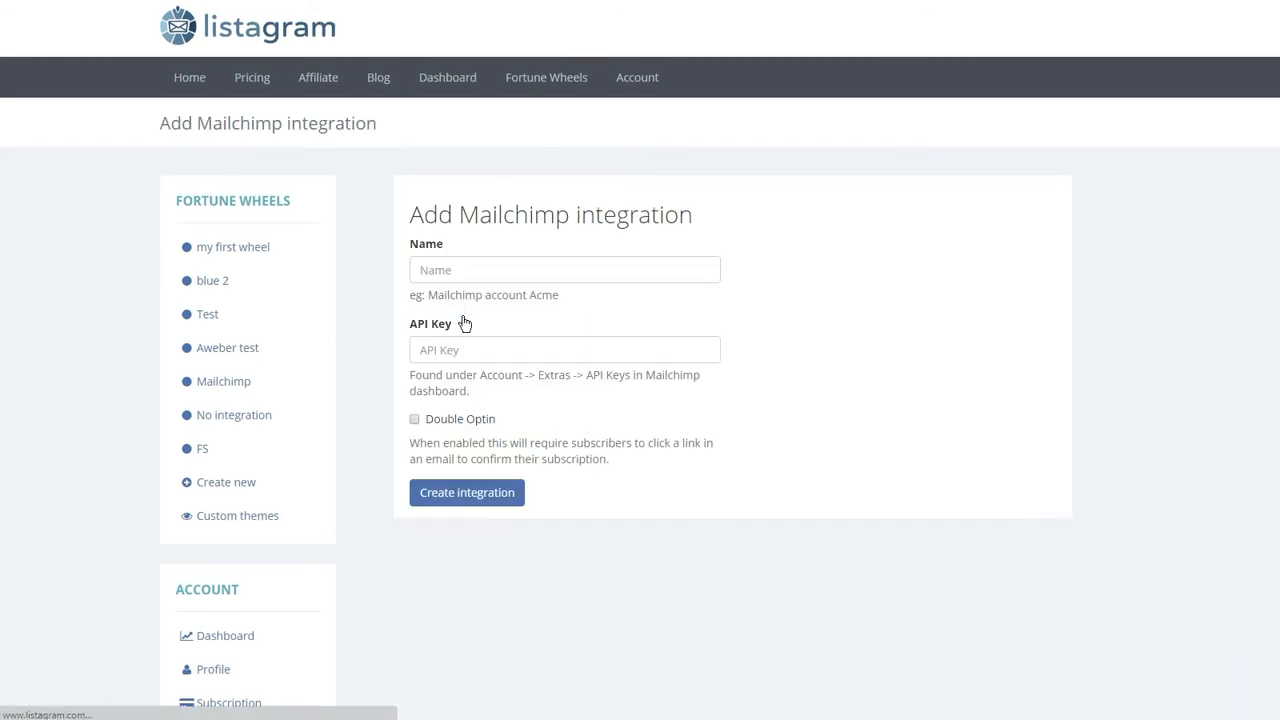
left_click(458, 268)
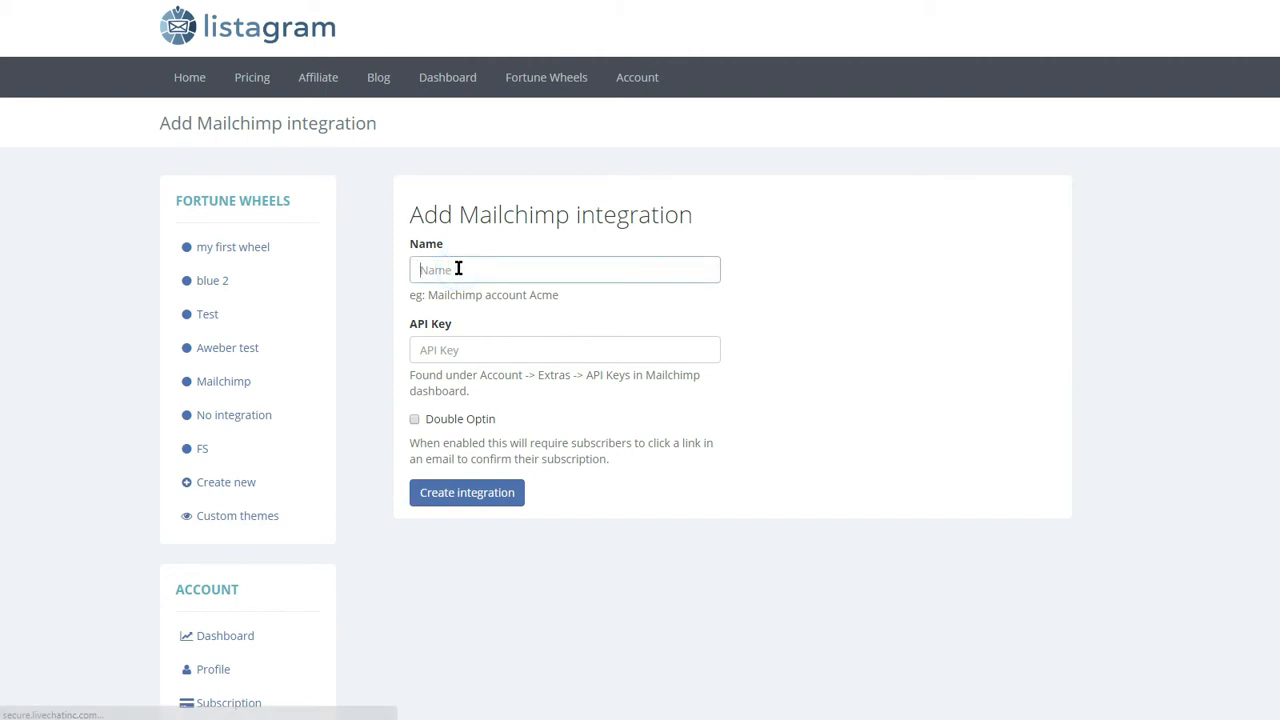
type("my mailchimp account")
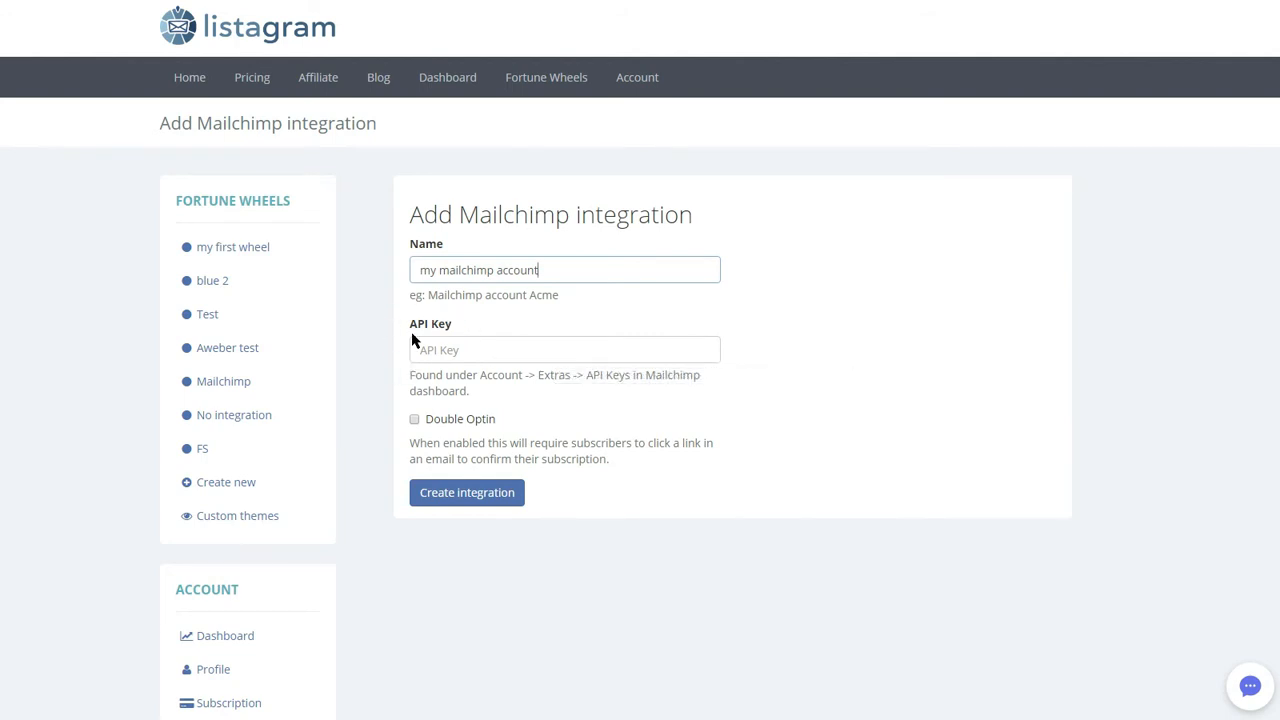
- Check where the API key is found, switch to Mailchimp and open the account's API keys page
left_click_drag(468, 390, 405, 380)
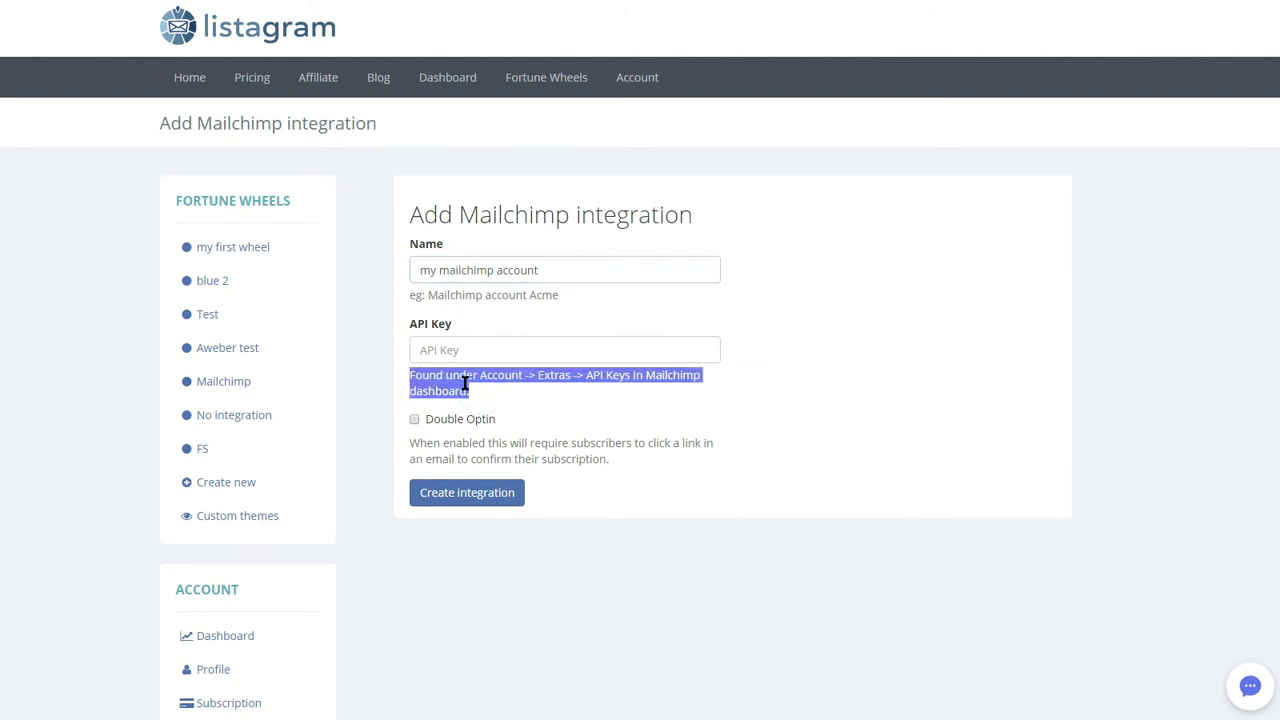
left_click(510, 392)
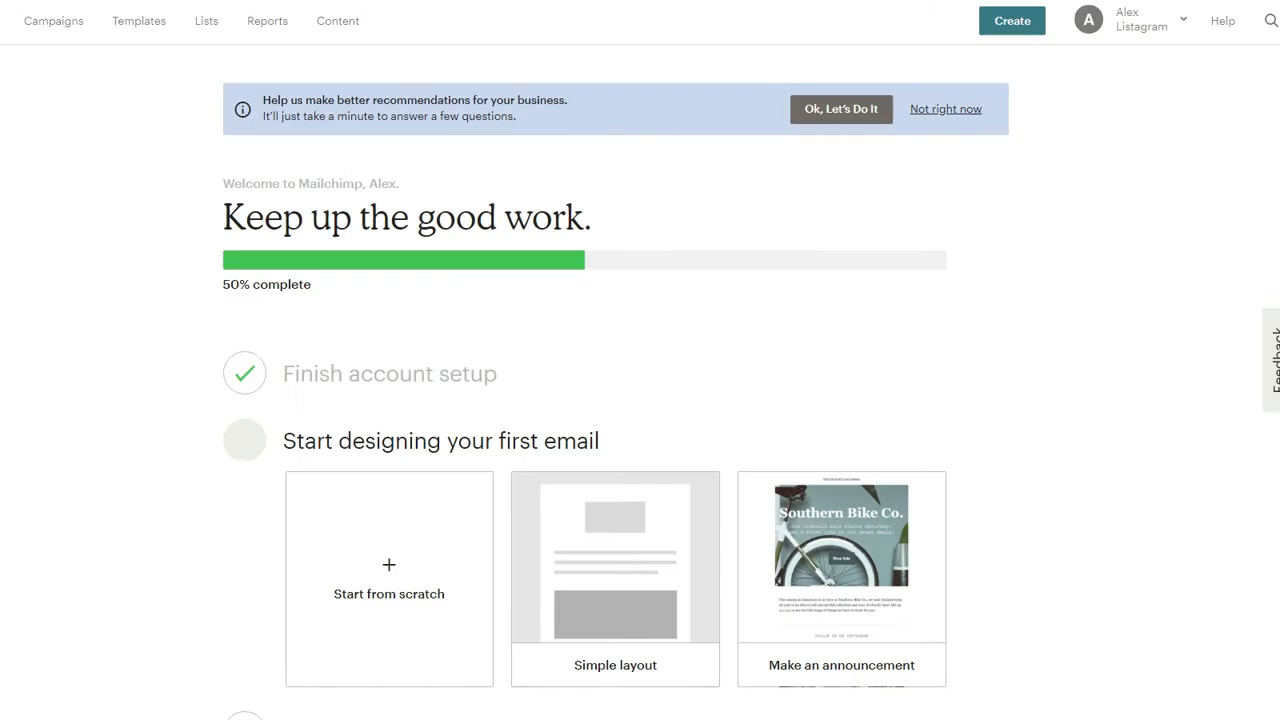
left_click(1135, 30)
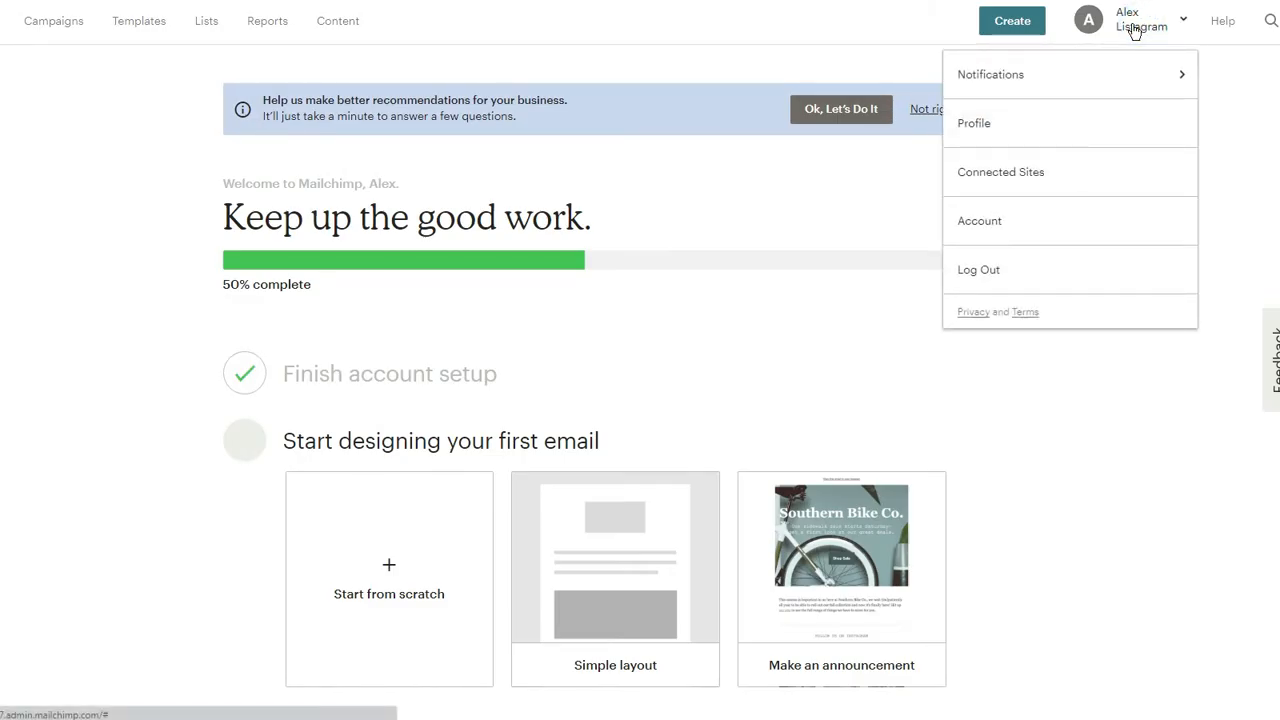
left_click(980, 222)
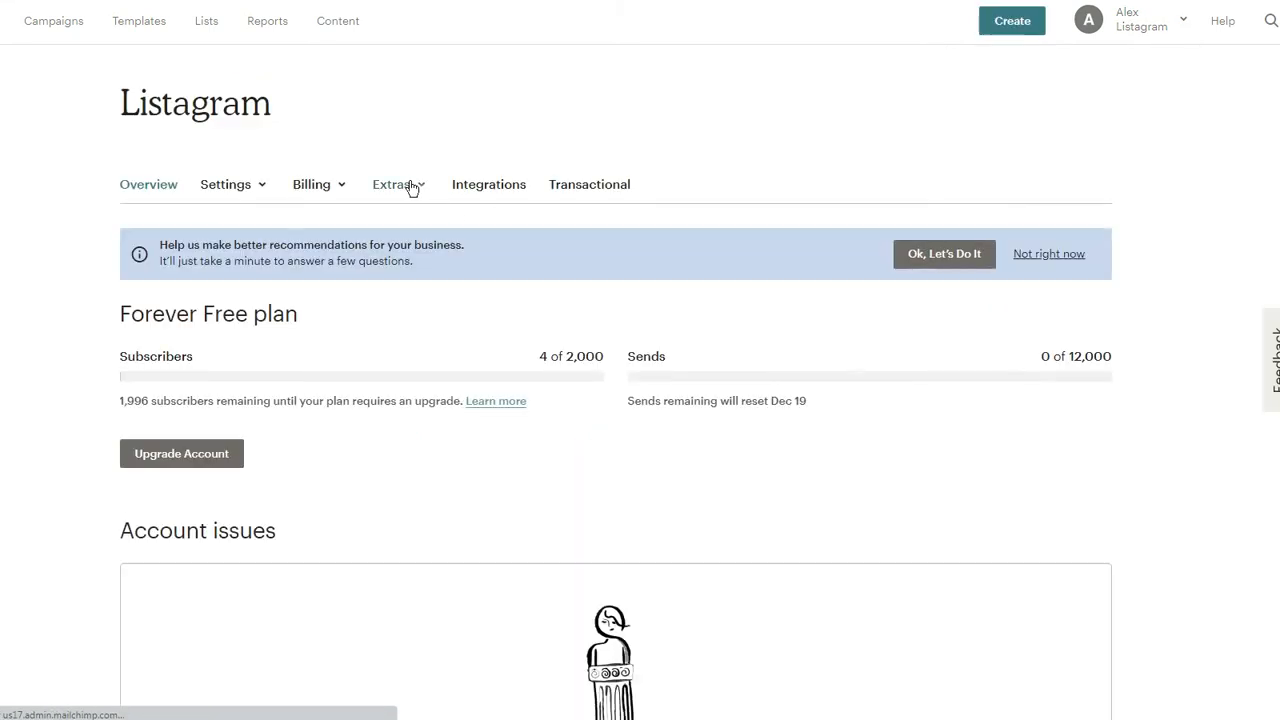
left_click(411, 187)
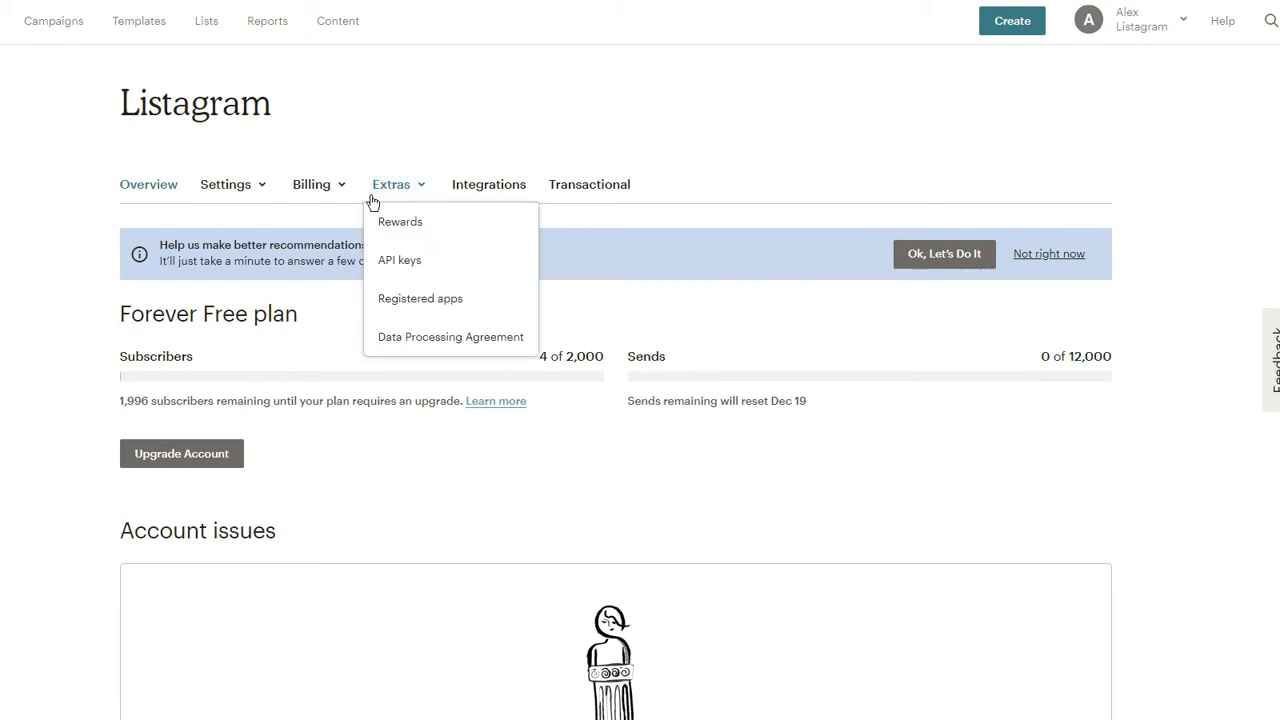
left_click(412, 268)
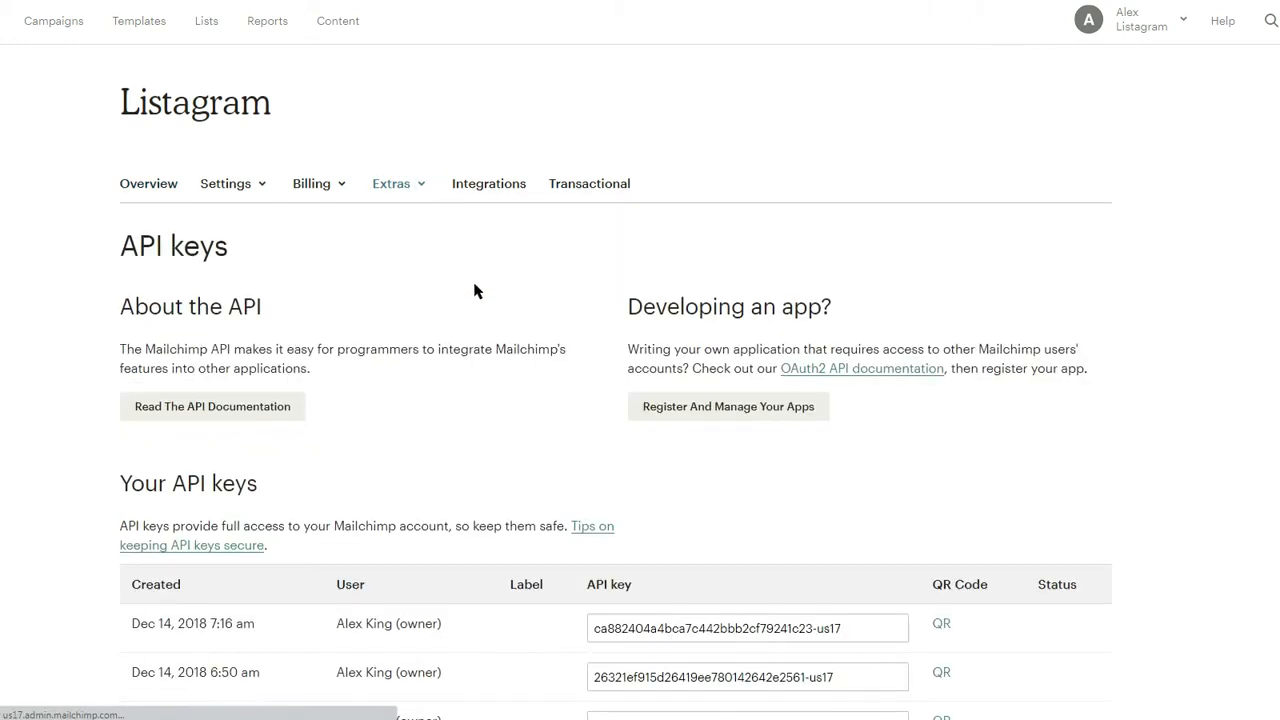
- Copy the most recently created API key in Mailchimp and paste it into the API Key field of the new Listagram integration
scroll(474, 290, "down", 4)
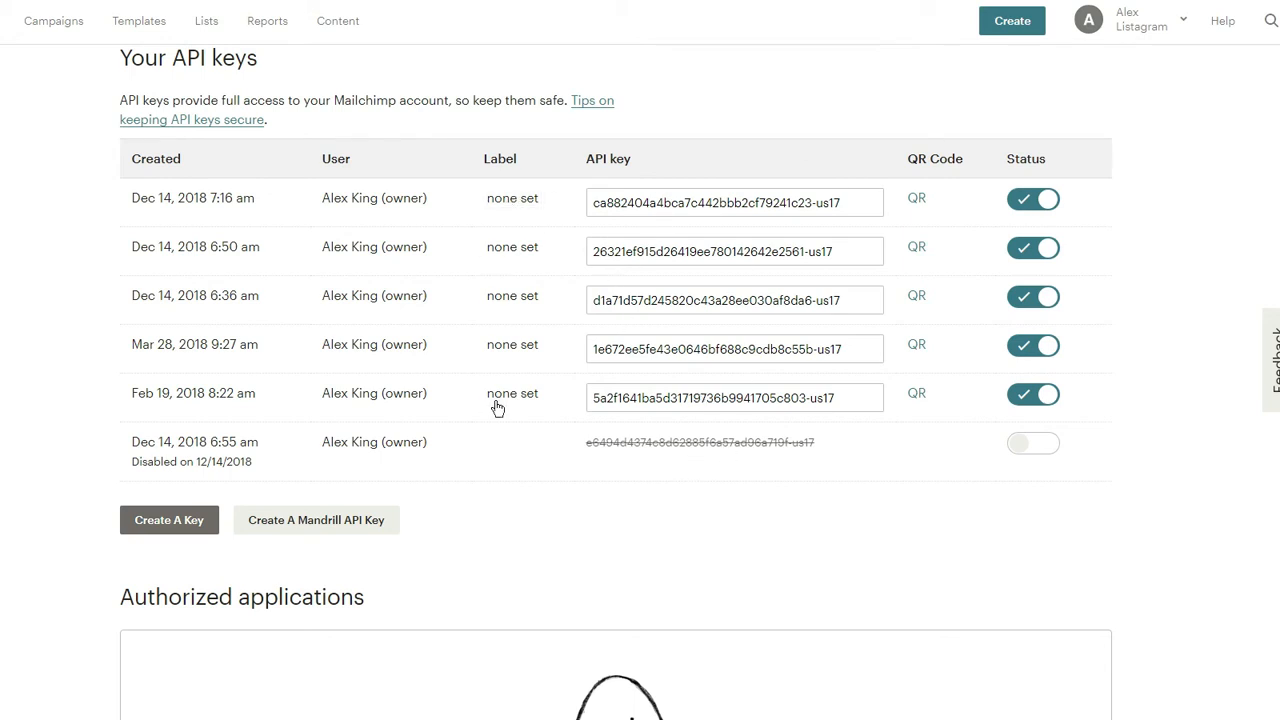
left_click(717, 200)
right_click(720, 202)
left_click(749, 229)
key("ctrl+Tab")
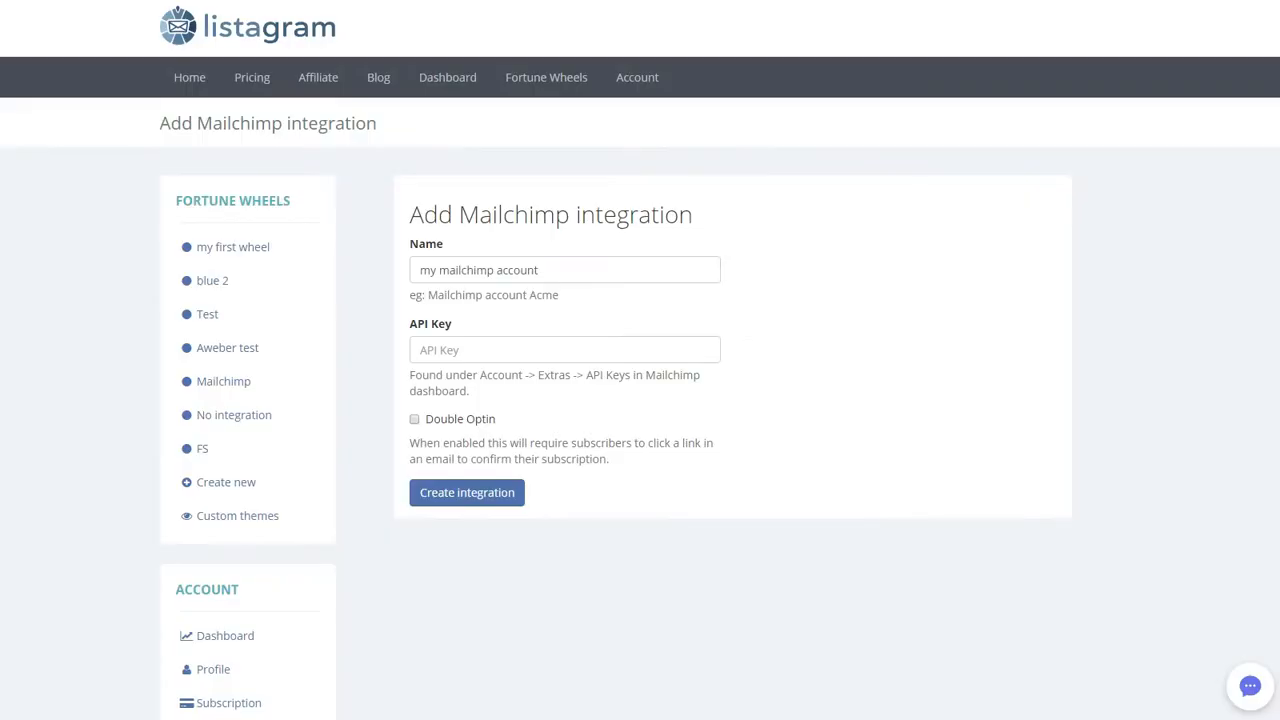
right_click(458, 350)
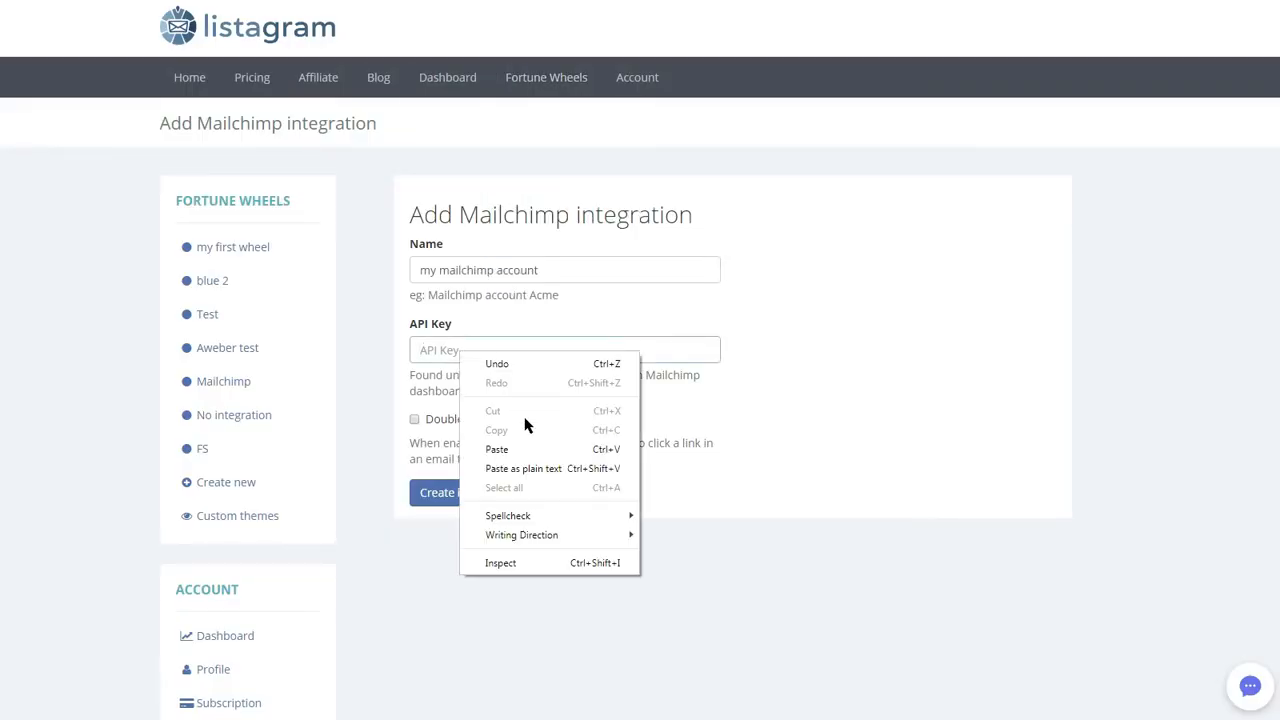
left_click(532, 468)
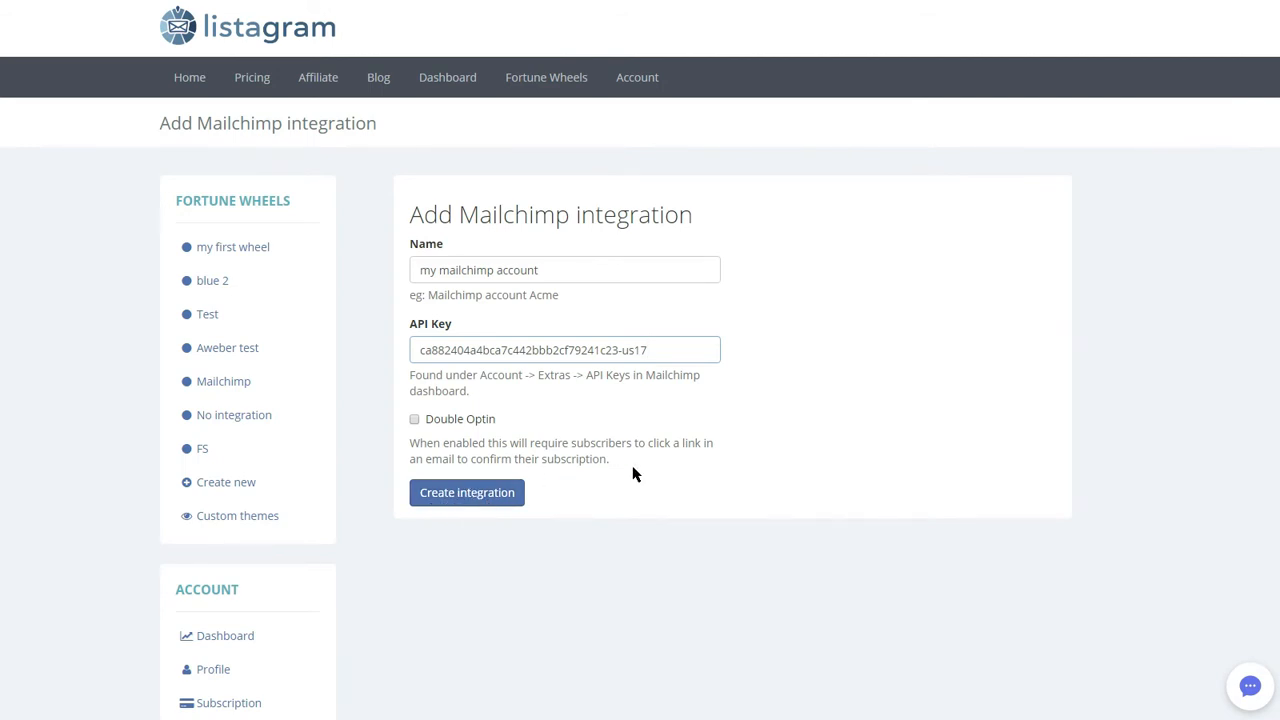
- Create the "my mailchimp account" integration and test its configuration
left_click(470, 495)
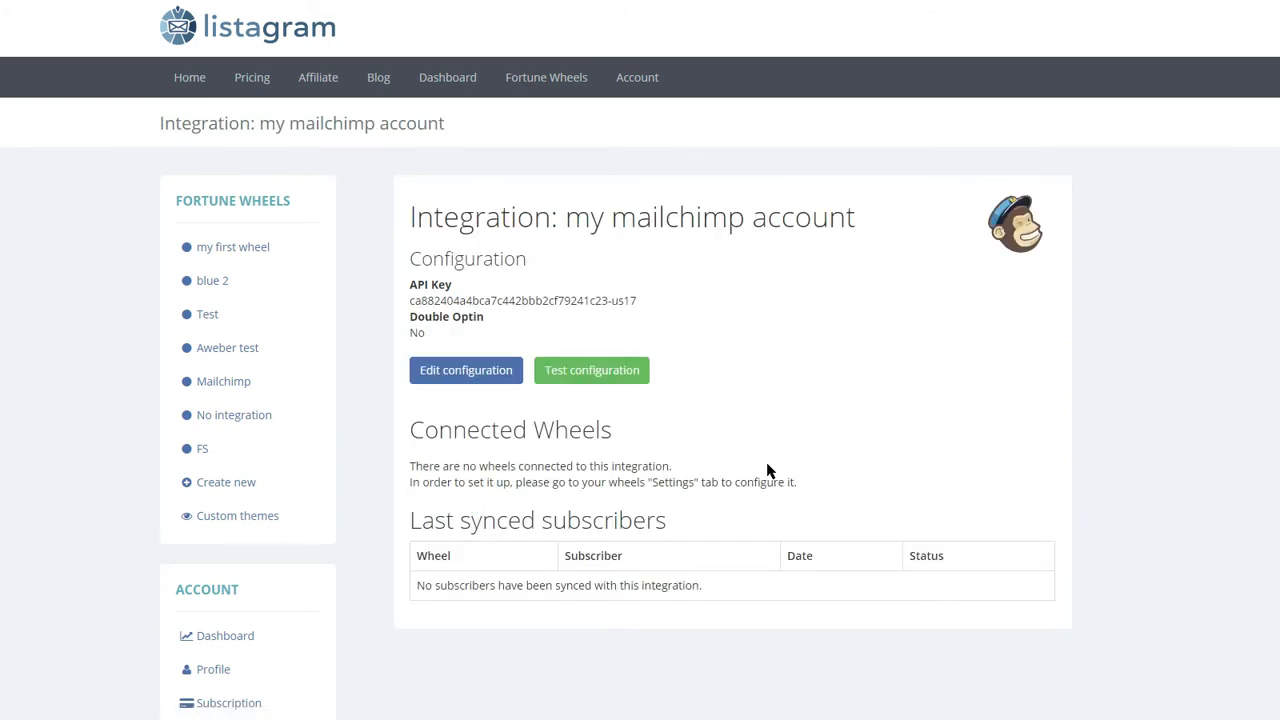
left_click(612, 371)
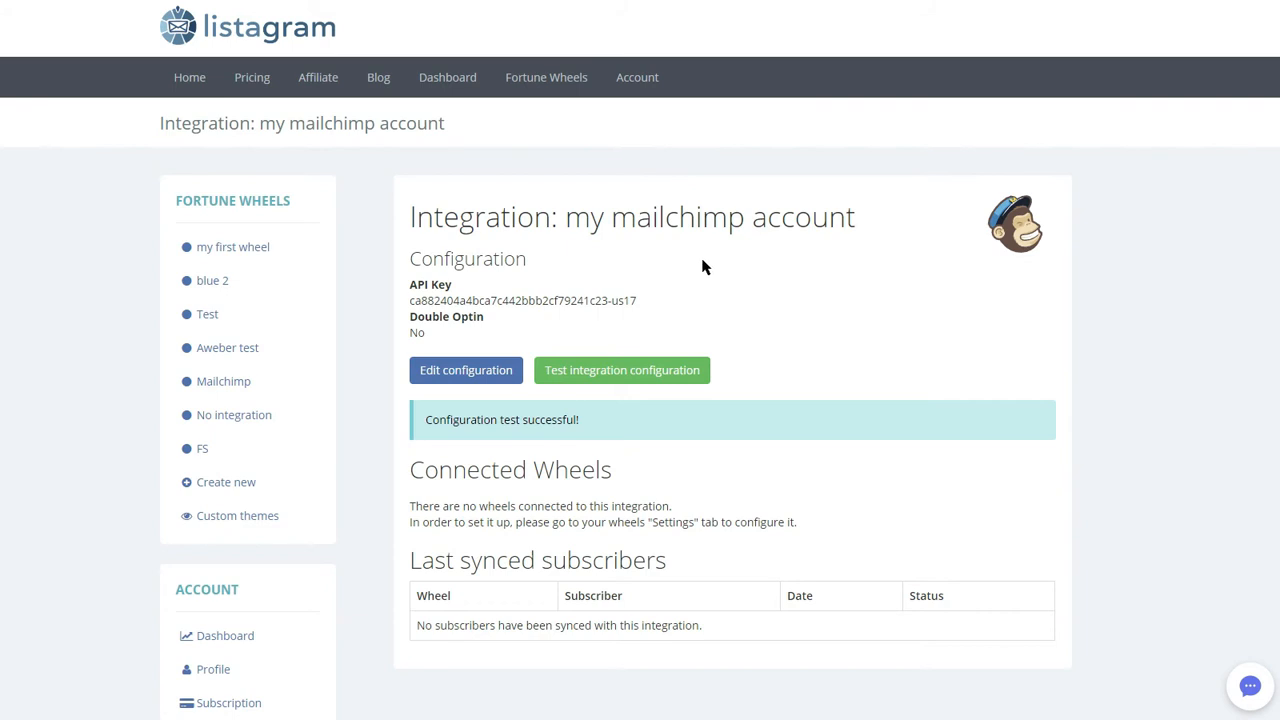
- In the settings of "my first wheel", choose "My mailchimp integration" as the wheel's new integration
mouse_move(565, 80)
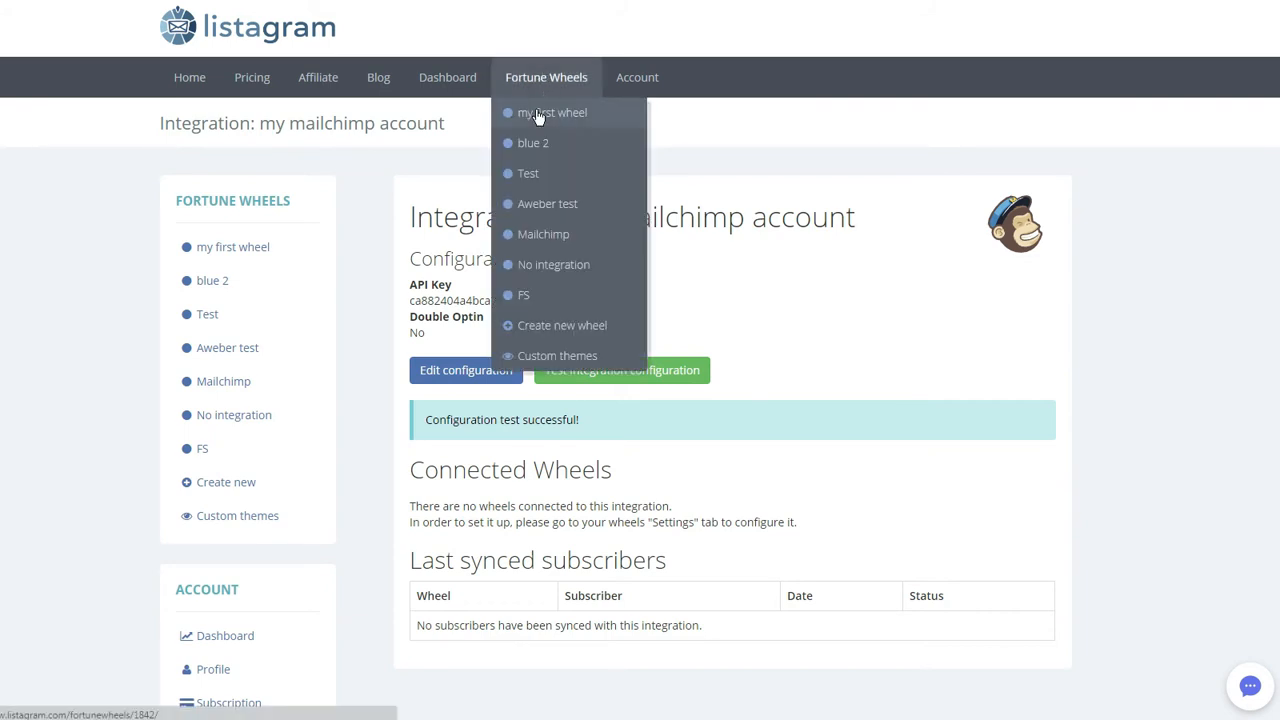
left_click(540, 115)
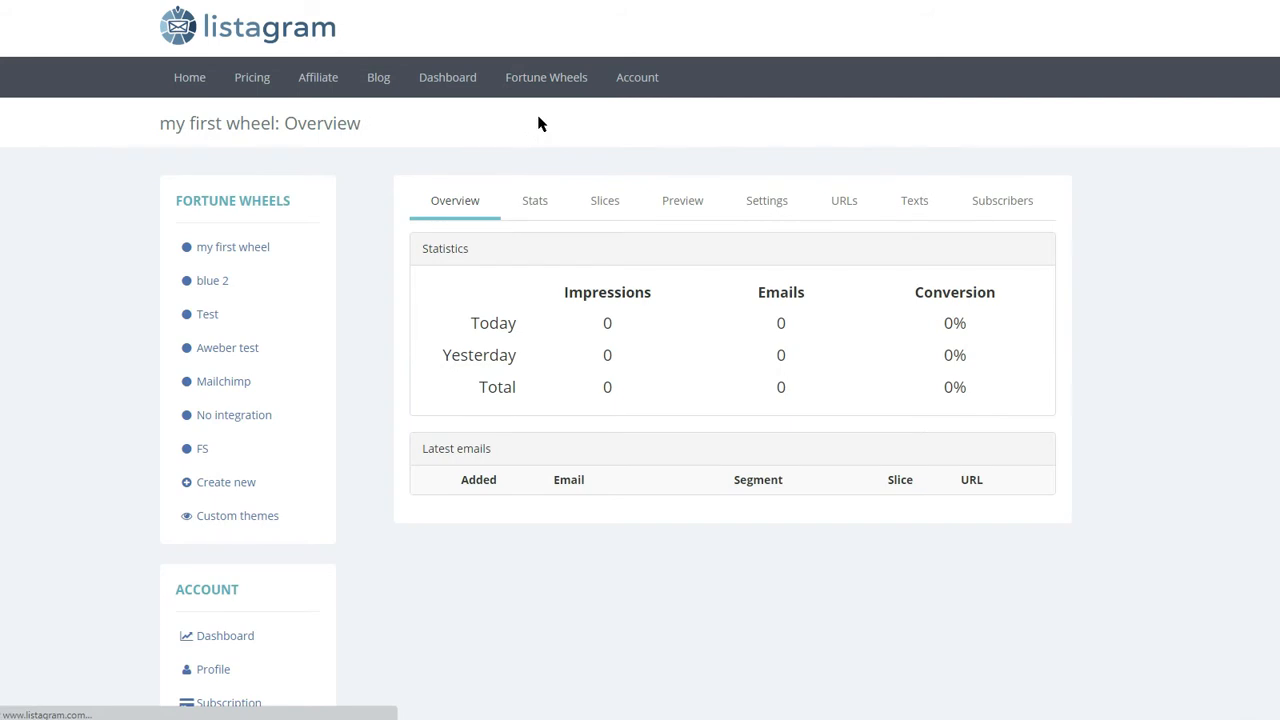
left_click(778, 208)
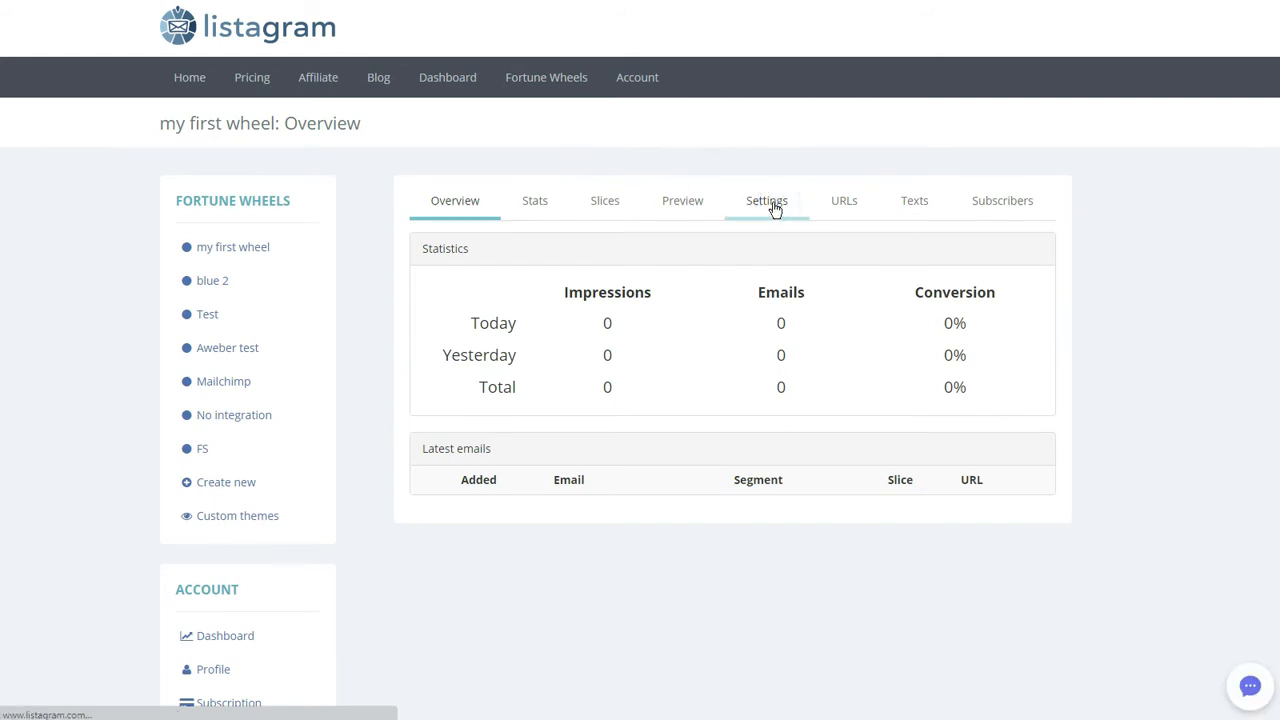
scroll(770, 210, "down", 1)
scroll(770, 210, "down", 20)
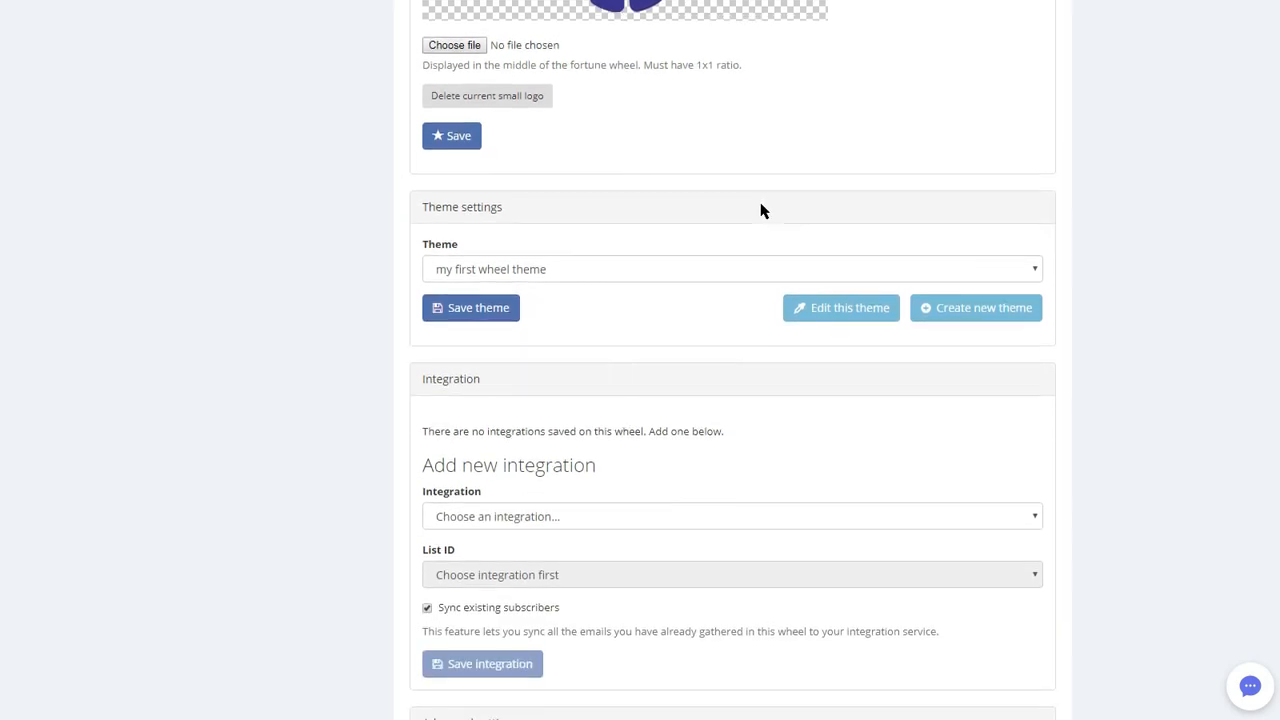
scroll(760, 208, "down", 2)
left_click(562, 302)
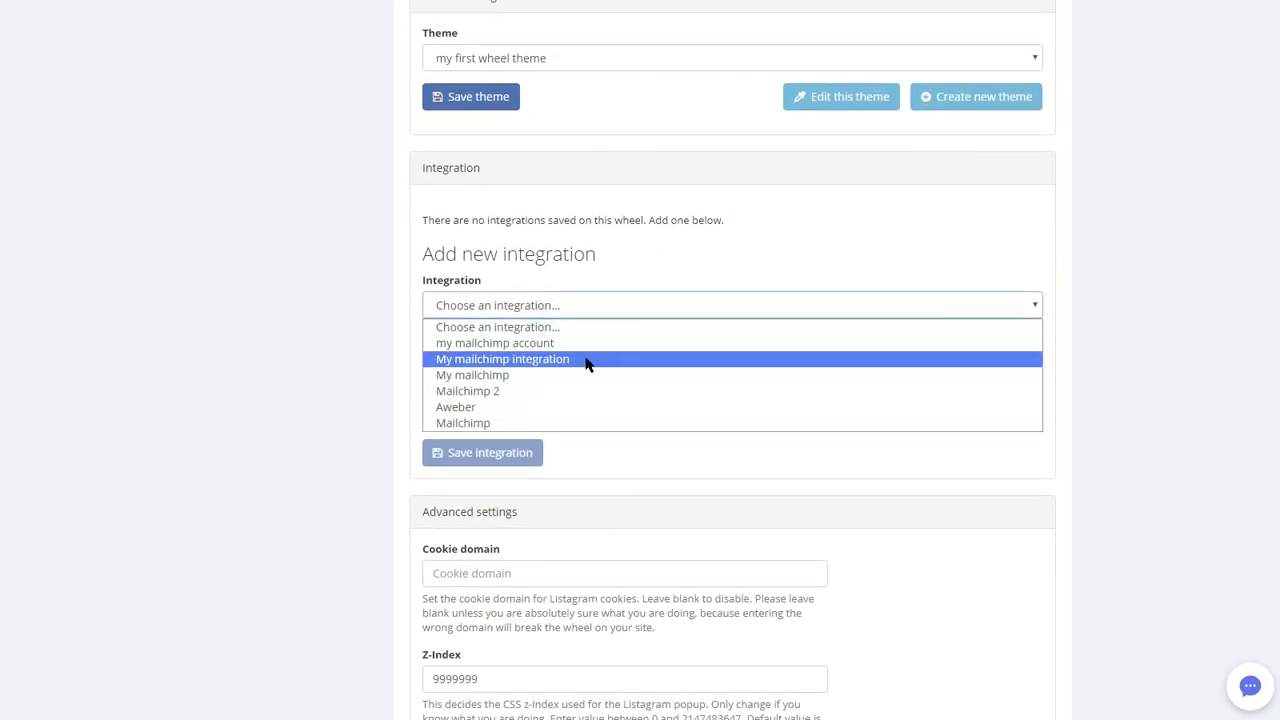
left_click(527, 364)
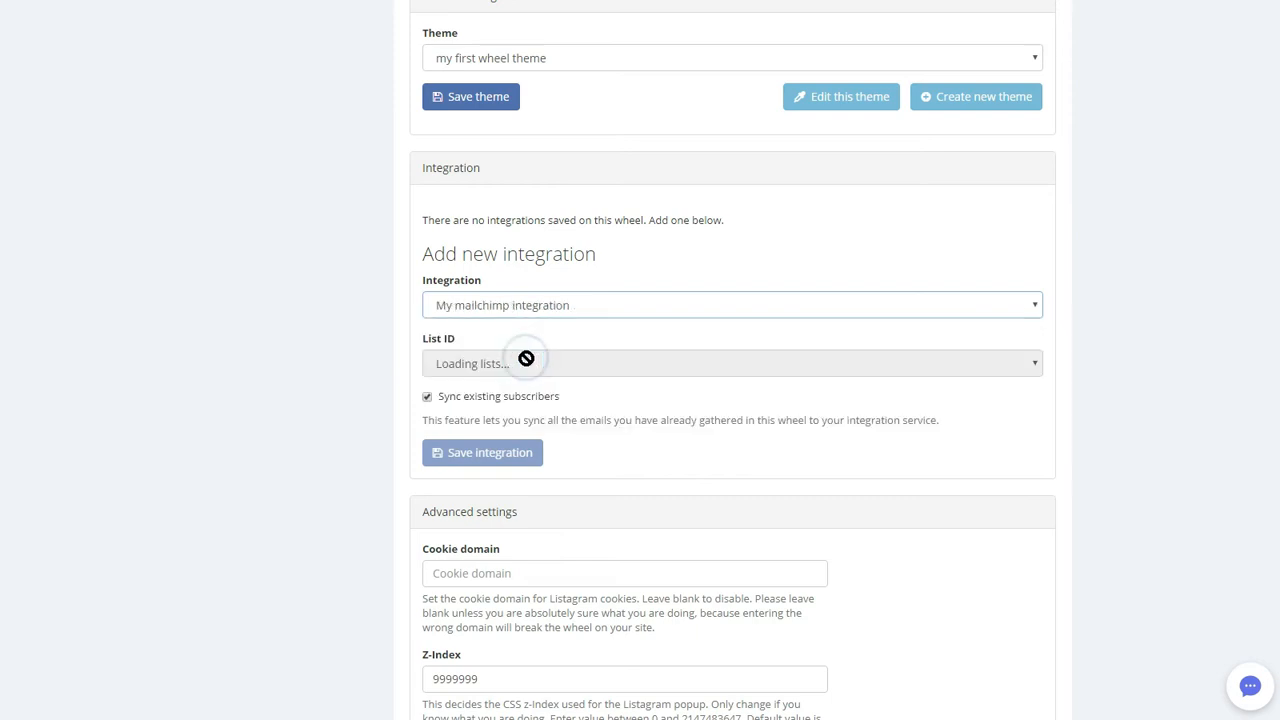
- Set the integration's list to Listagram, turn off syncing of existing subscribers, and save the integration
left_click(503, 364)
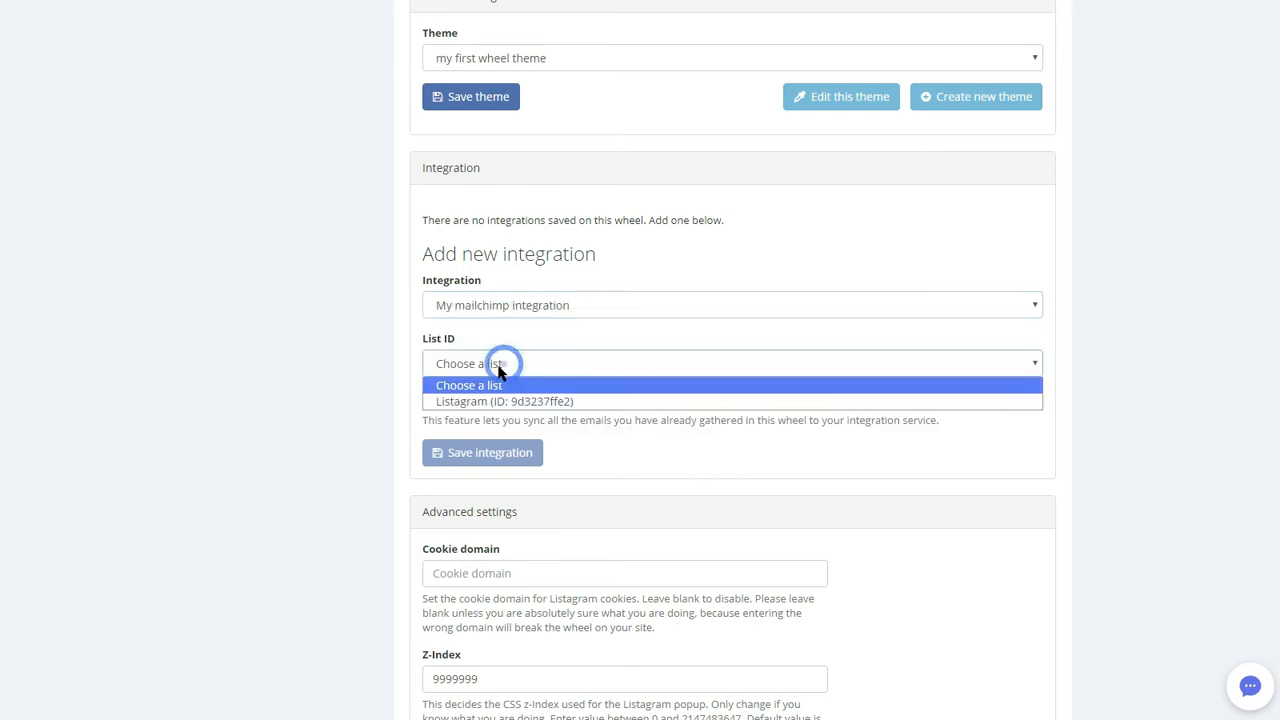
left_click(482, 399)
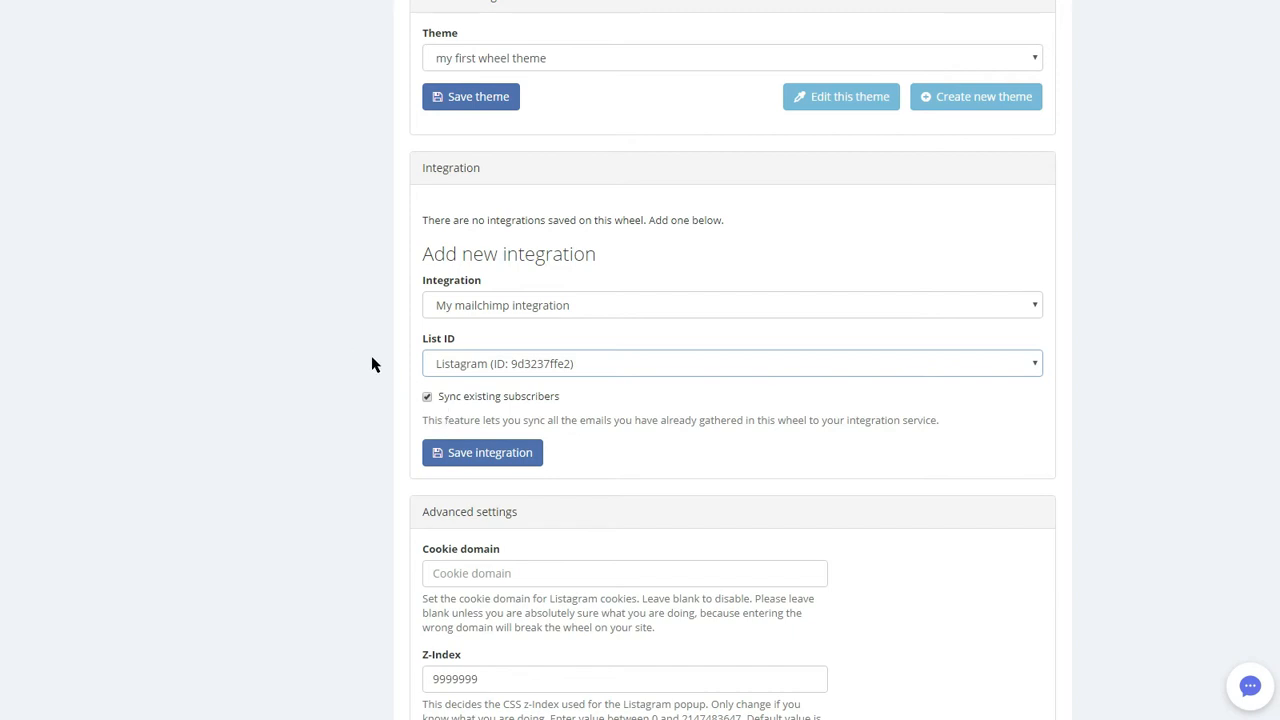
left_click(427, 397)
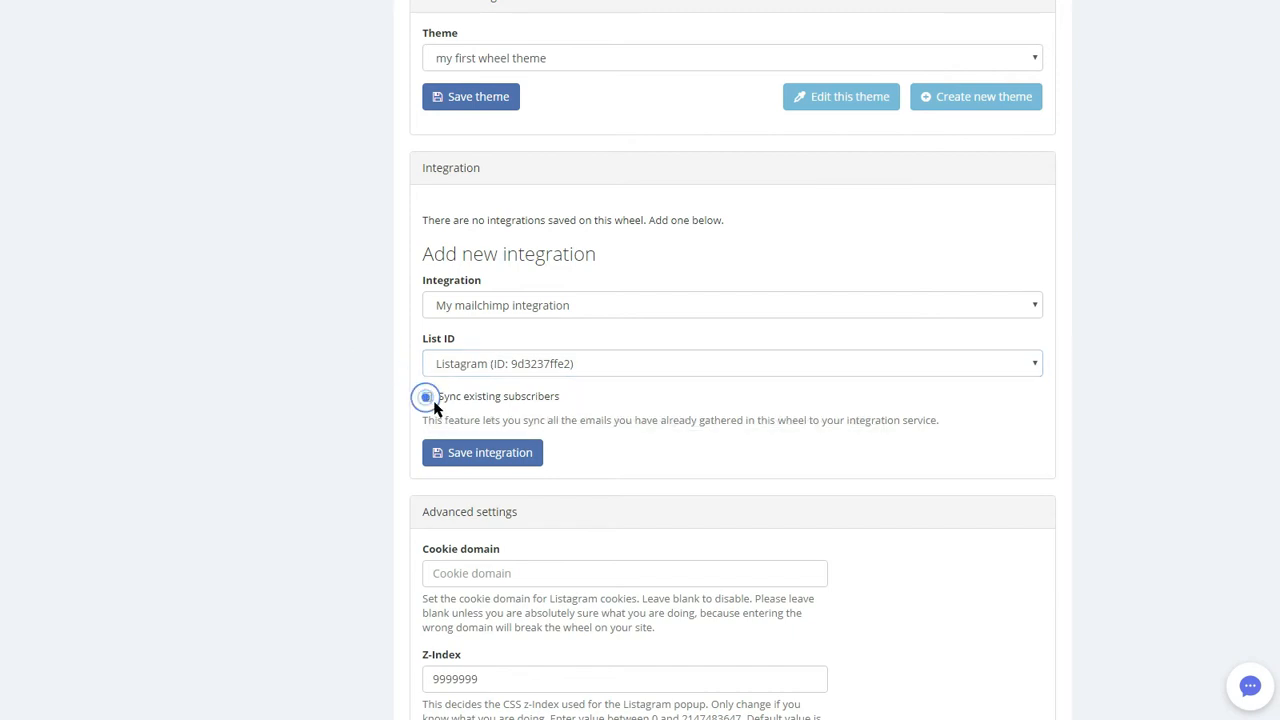
left_click(481, 458)
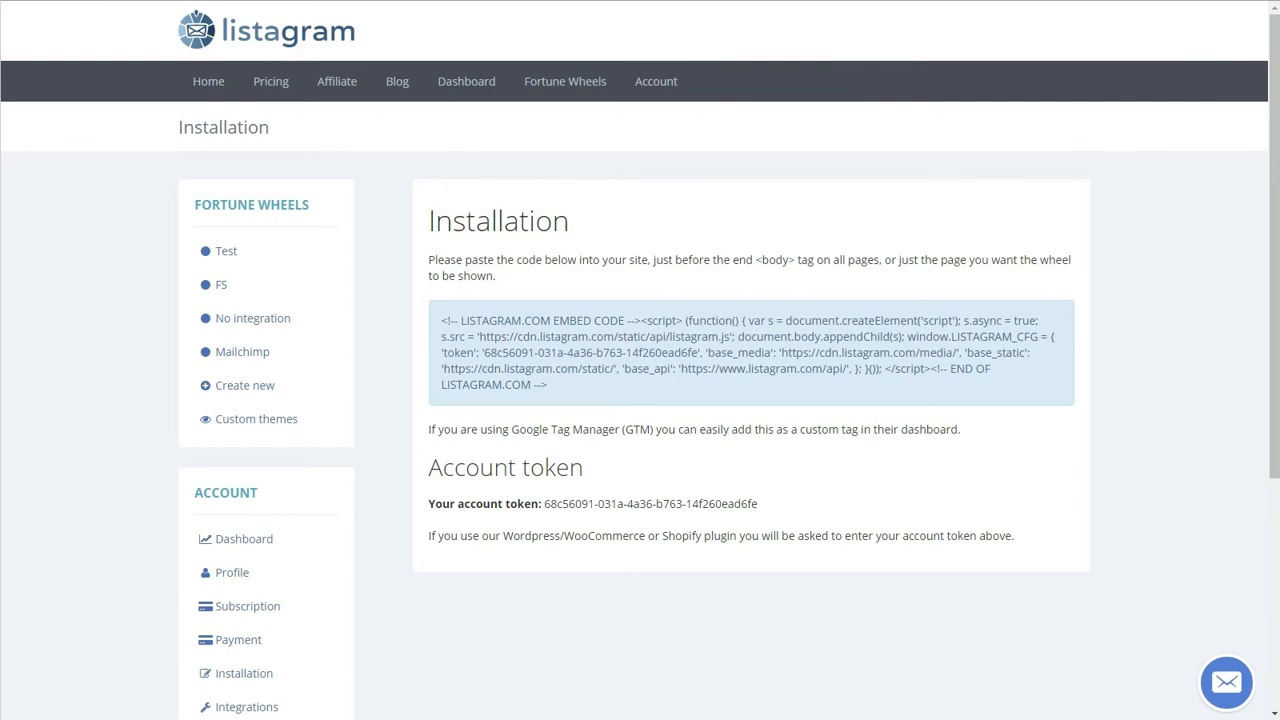
- Copy the full Listagram embed code from the account's installation page
left_click(657, 84)
left_click_drag(570, 391, 442, 320)
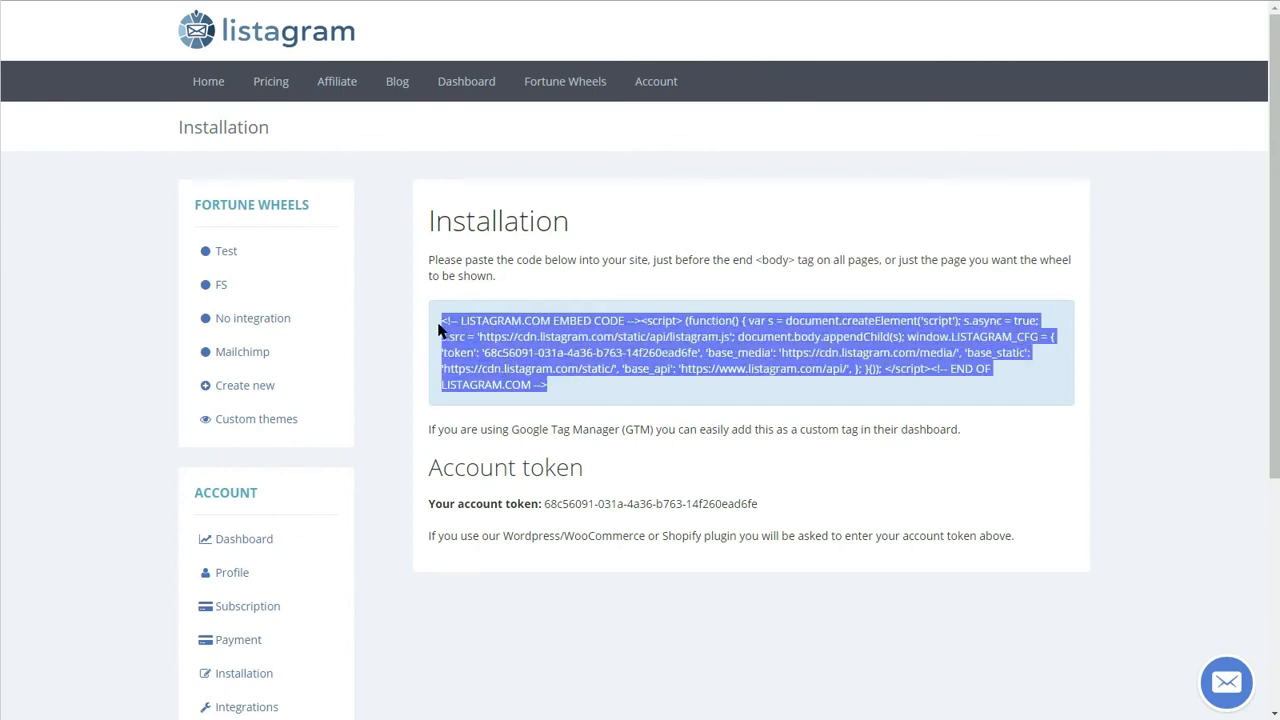
right_click(540, 348)
left_click(550, 348)
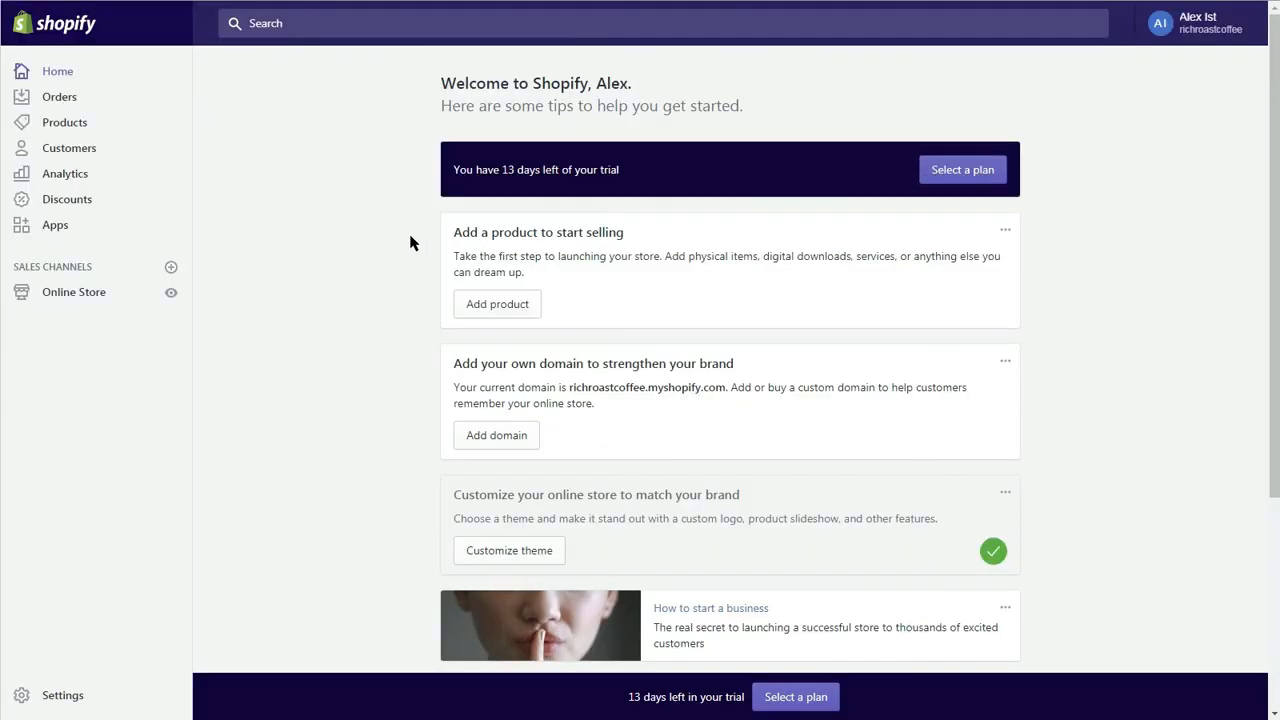
- Switch to Shopify and open theme.liquid in the code editor of the current Narrative theme
left_click(88, 294)
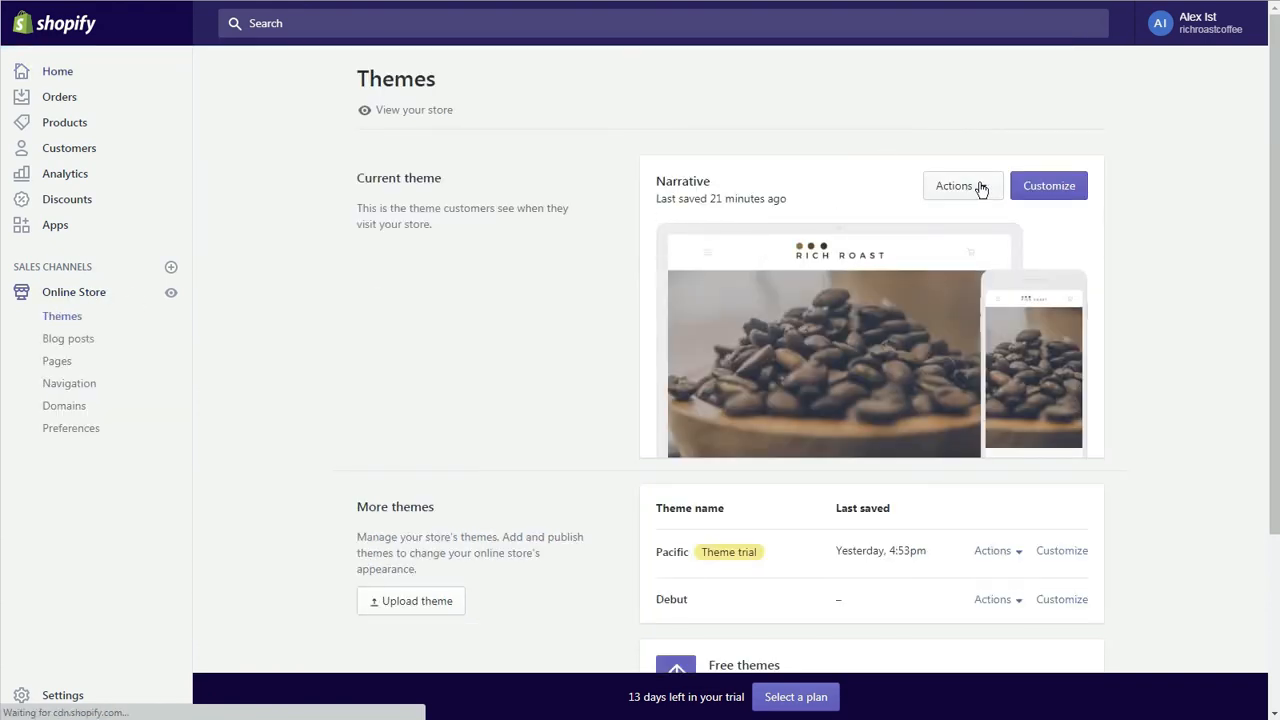
left_click(962, 186)
left_click(955, 366)
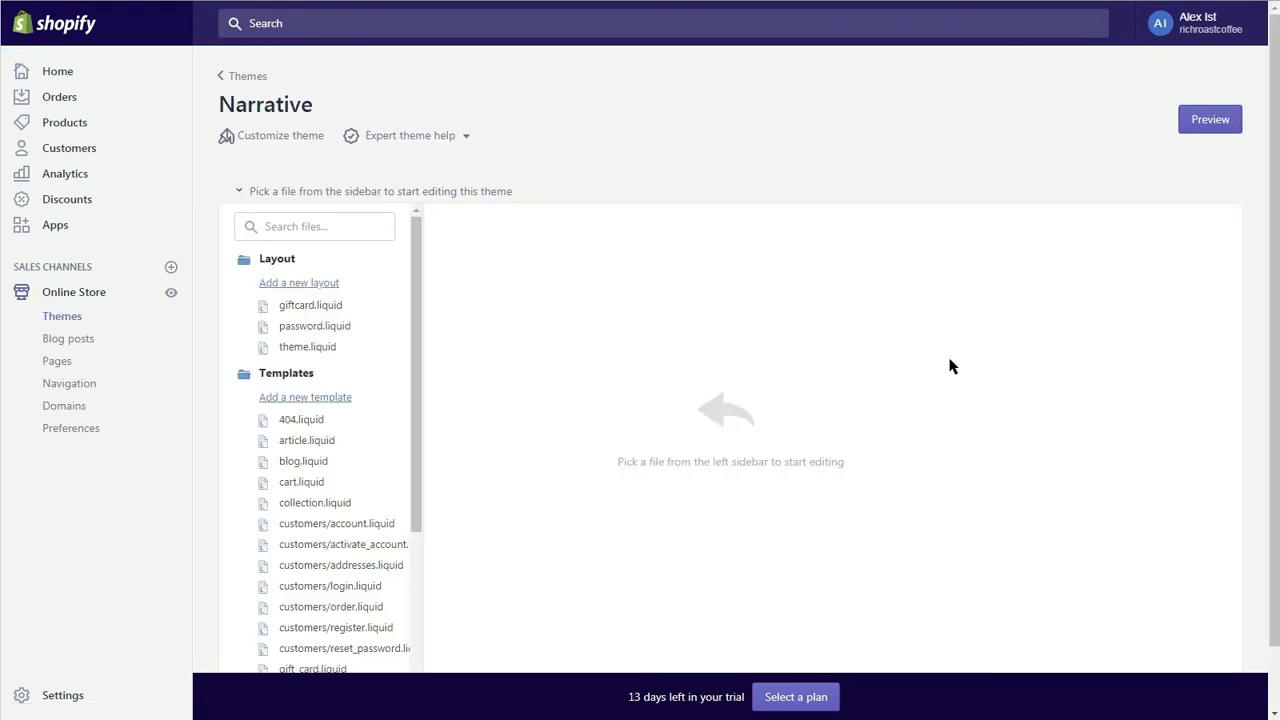
left_click(312, 350)
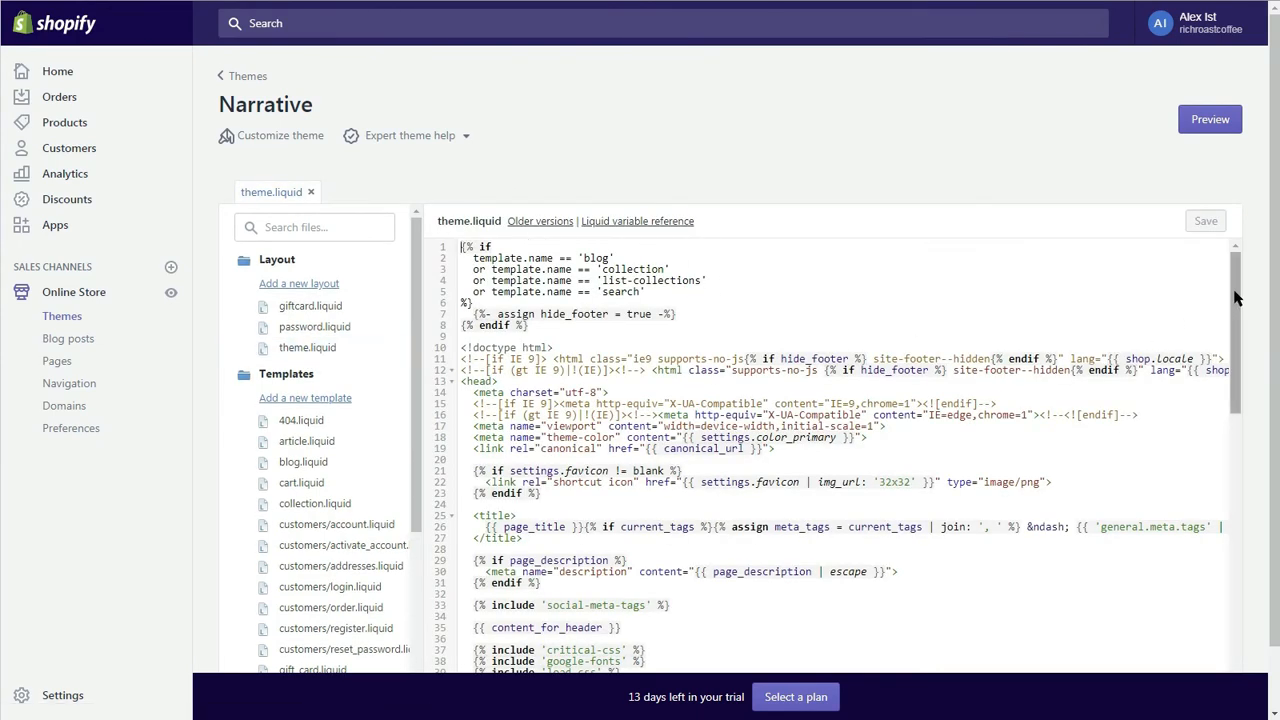
- Find the closing body tag in theme.liquid, paste the Listagram embed code just before it, and save the file
left_click_drag(1237, 298, 1240, 607)
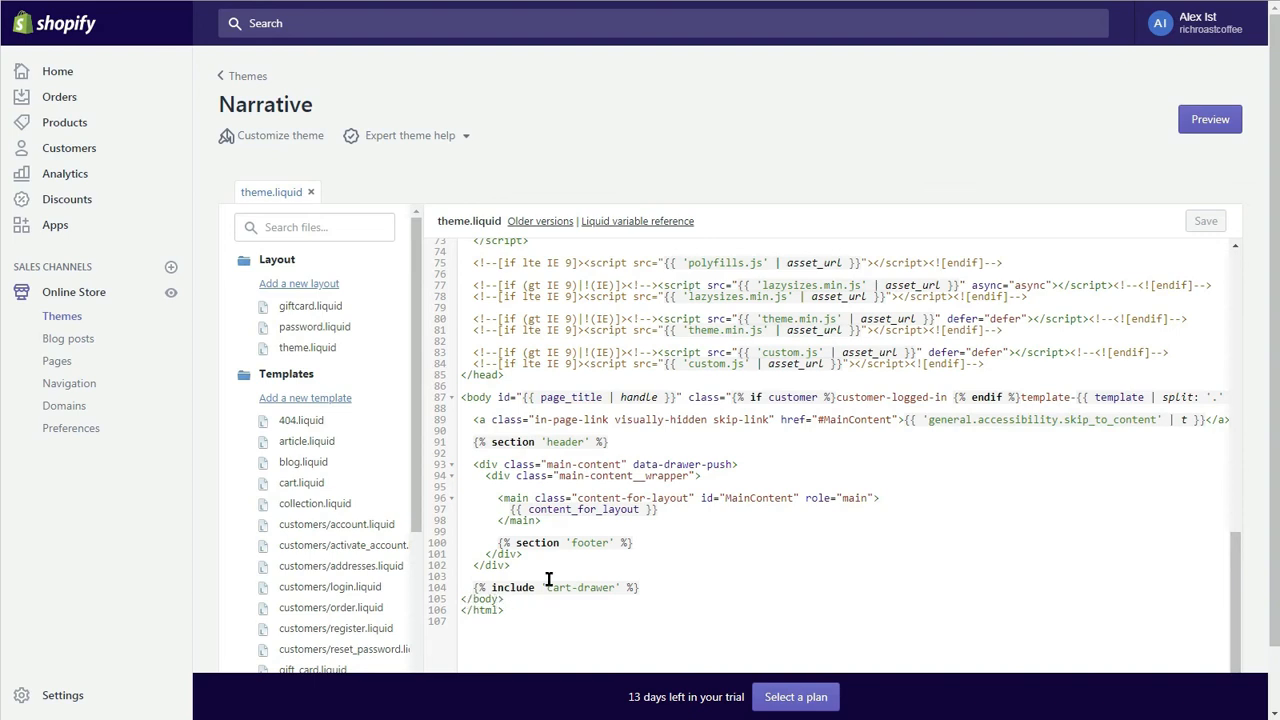
key("ctrl+f")
type("/body")
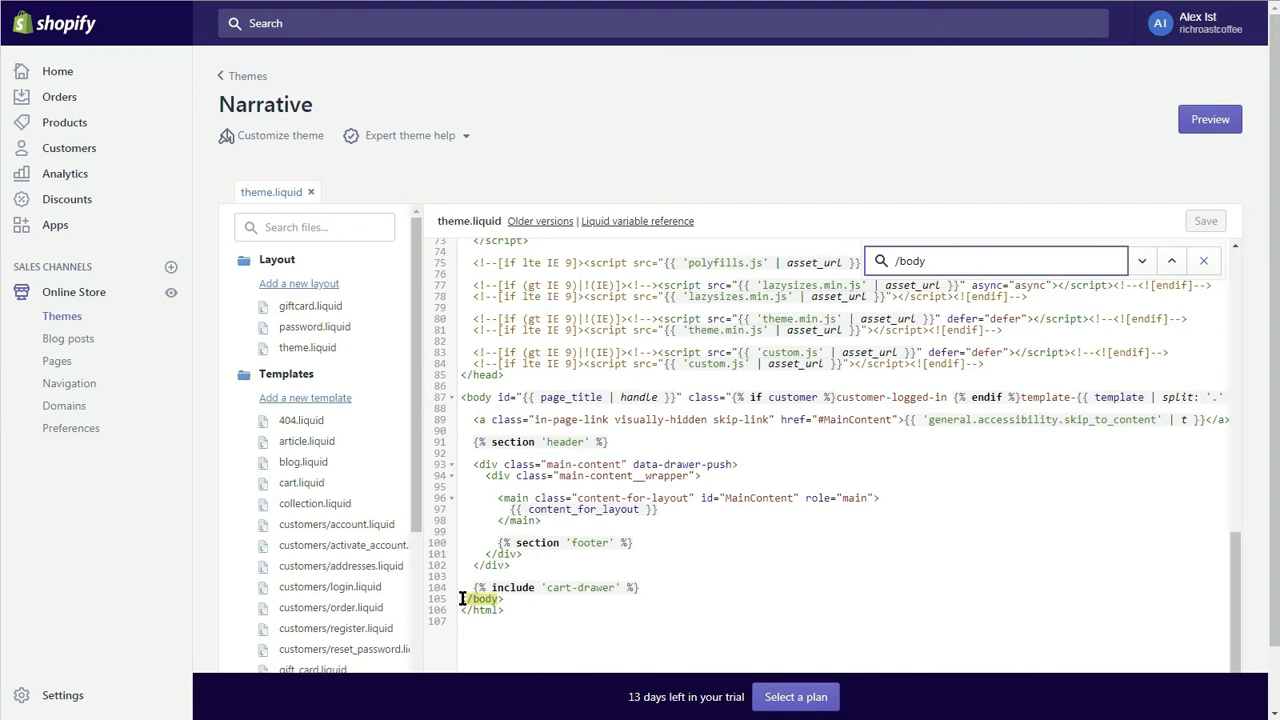
left_click(463, 599)
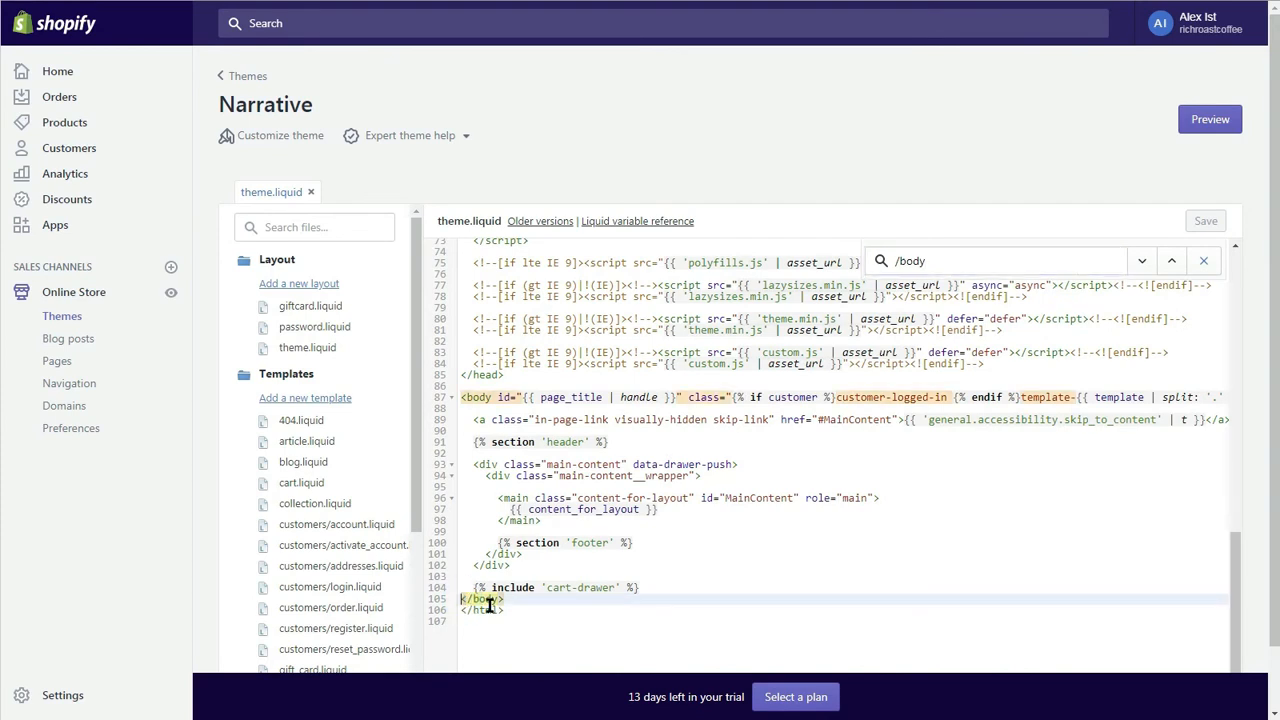
key("ctrl+v")
left_click(1204, 221)
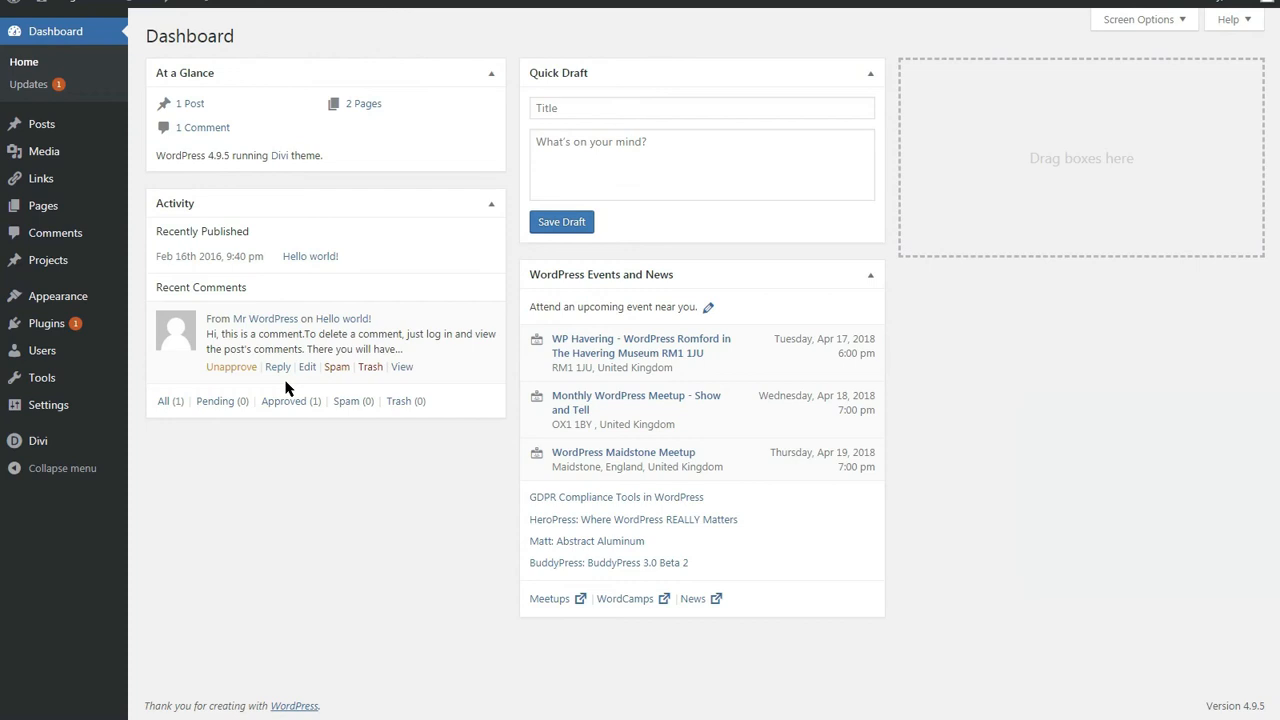
- Switch to WordPress, search the new plugins for "listagram", and install and activate the Listagram.com plugin
mouse_move(80, 329)
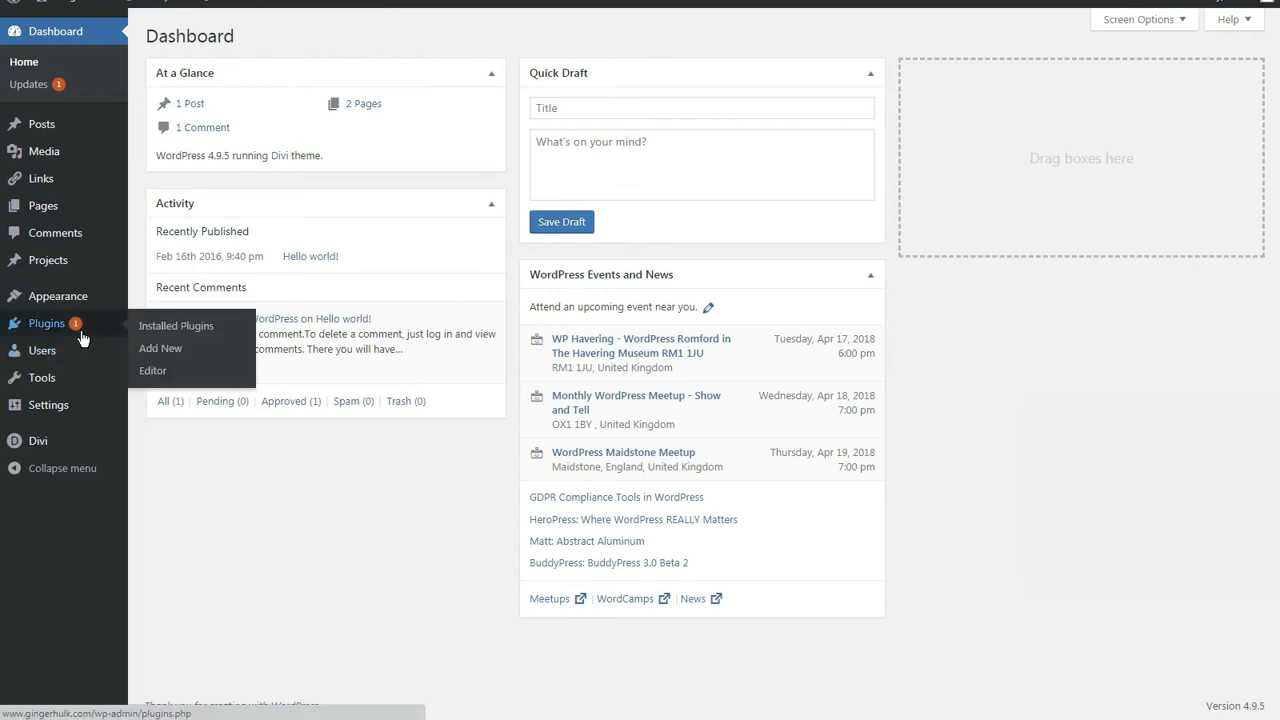
left_click(145, 349)
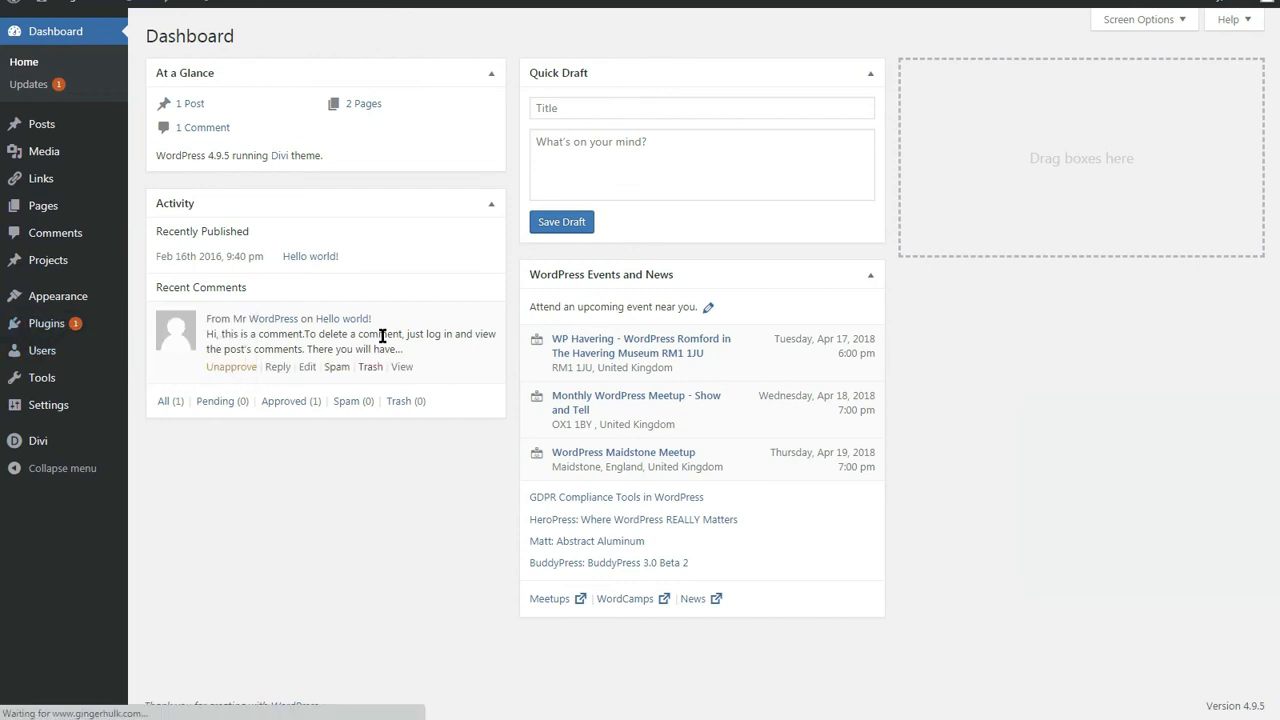
left_click(1063, 84)
type("instagram")
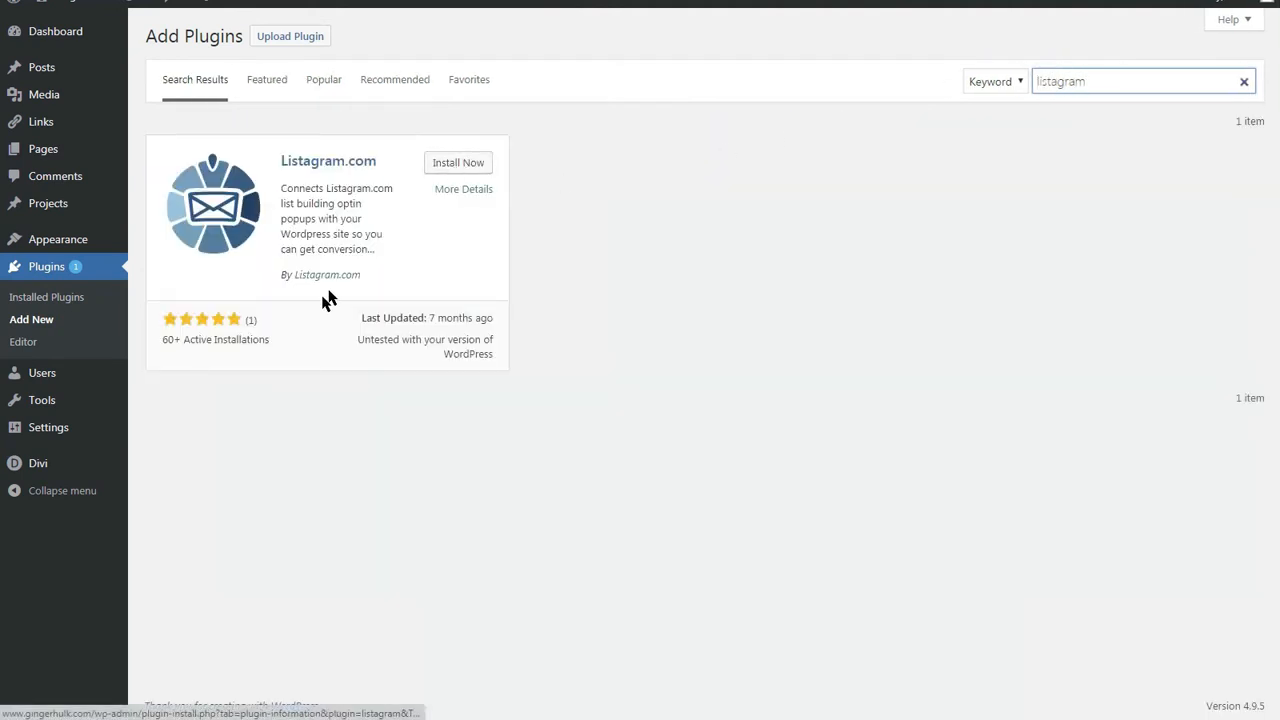
left_click(480, 166)
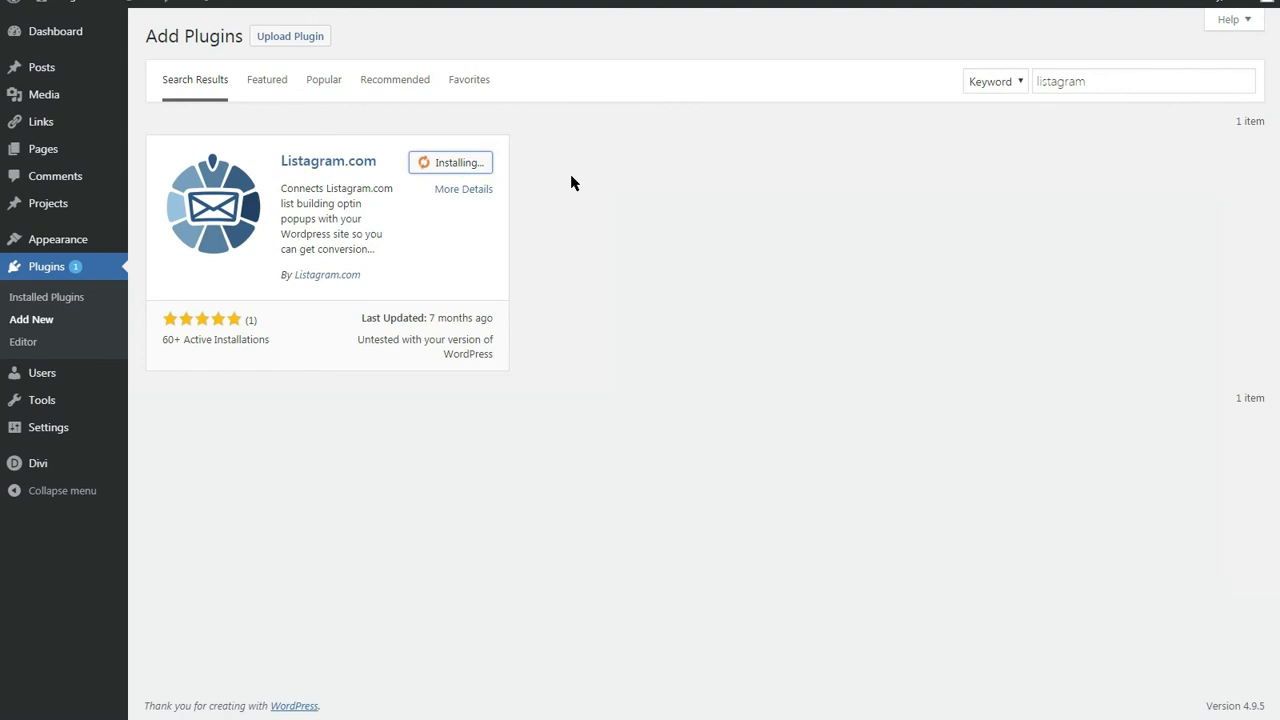
left_click(477, 168)
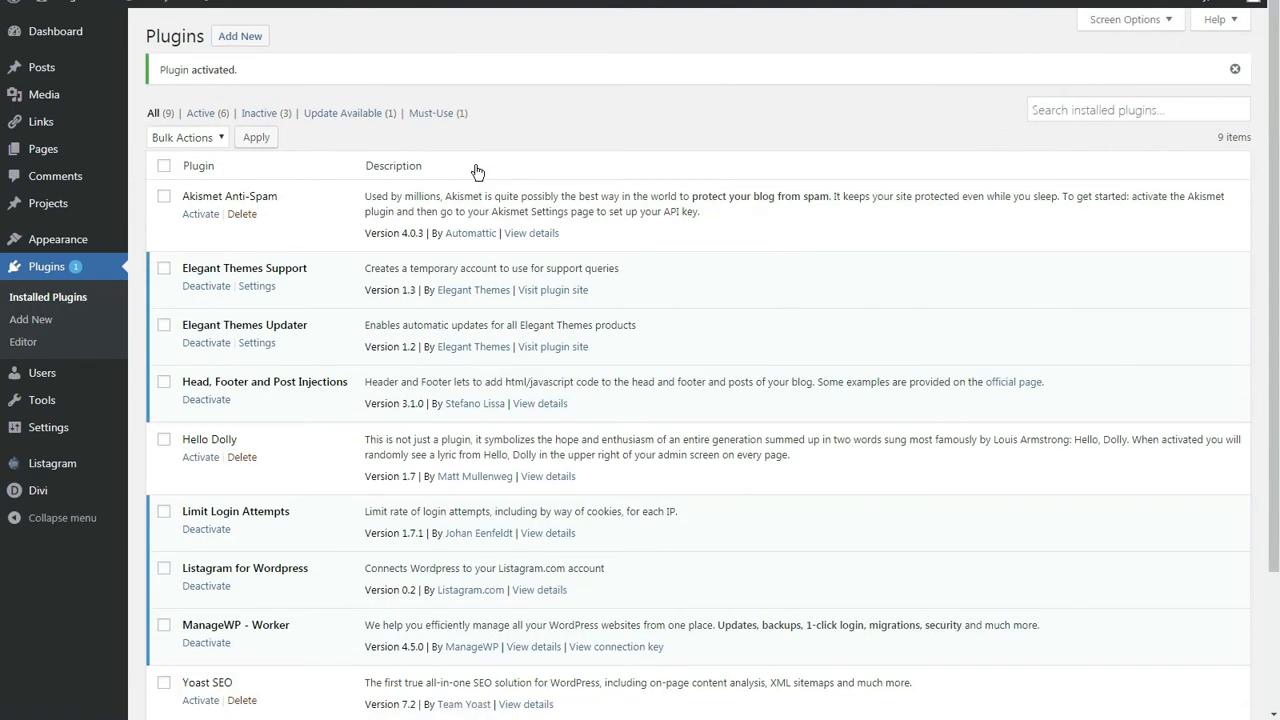
- Copy the account token from Listagram's installation page into the WordPress plugin's Account Token field and save the changes
left_click(72, 467)
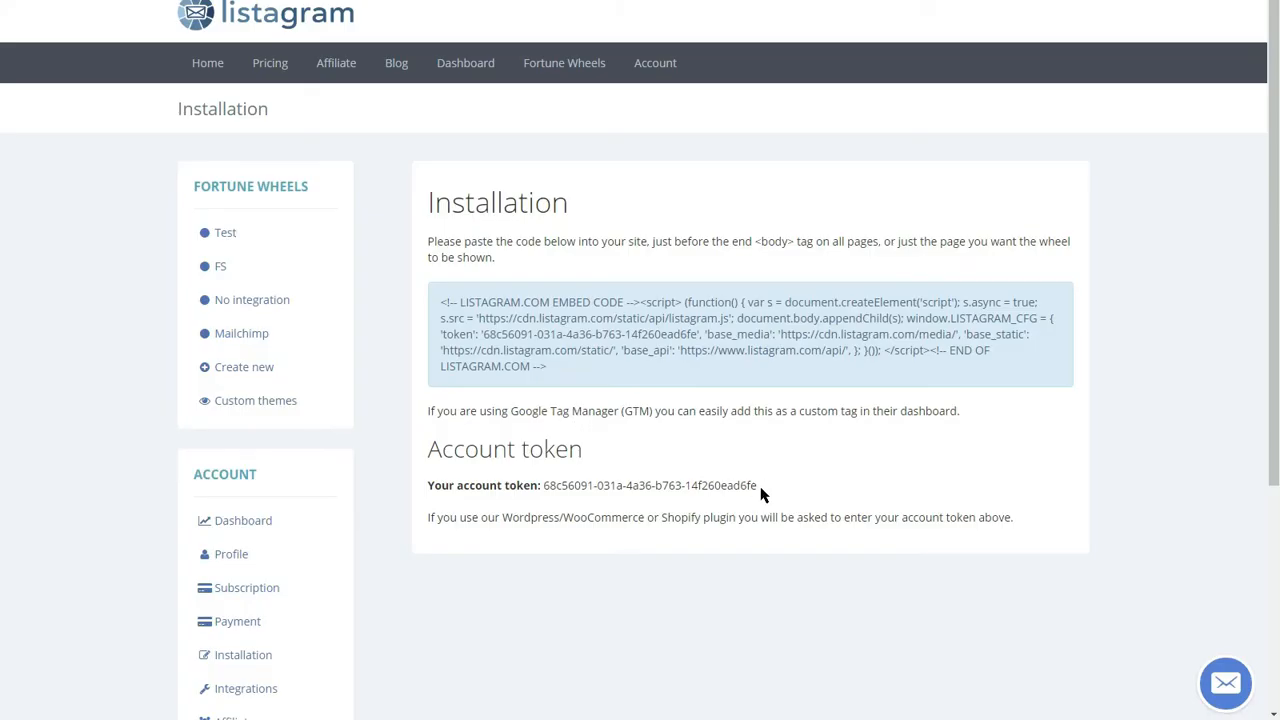
left_click_drag(542, 487, 755, 484)
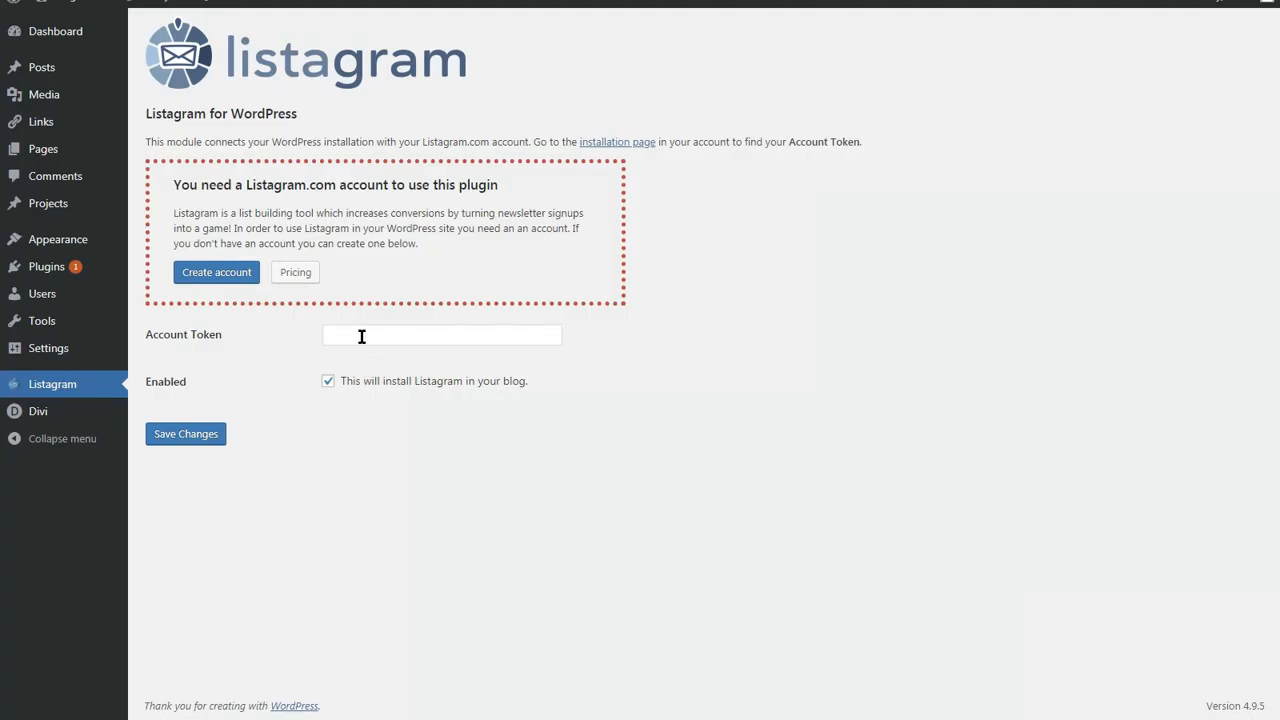
left_click(361, 336)
right_click(361, 336)
left_click(506, 434)
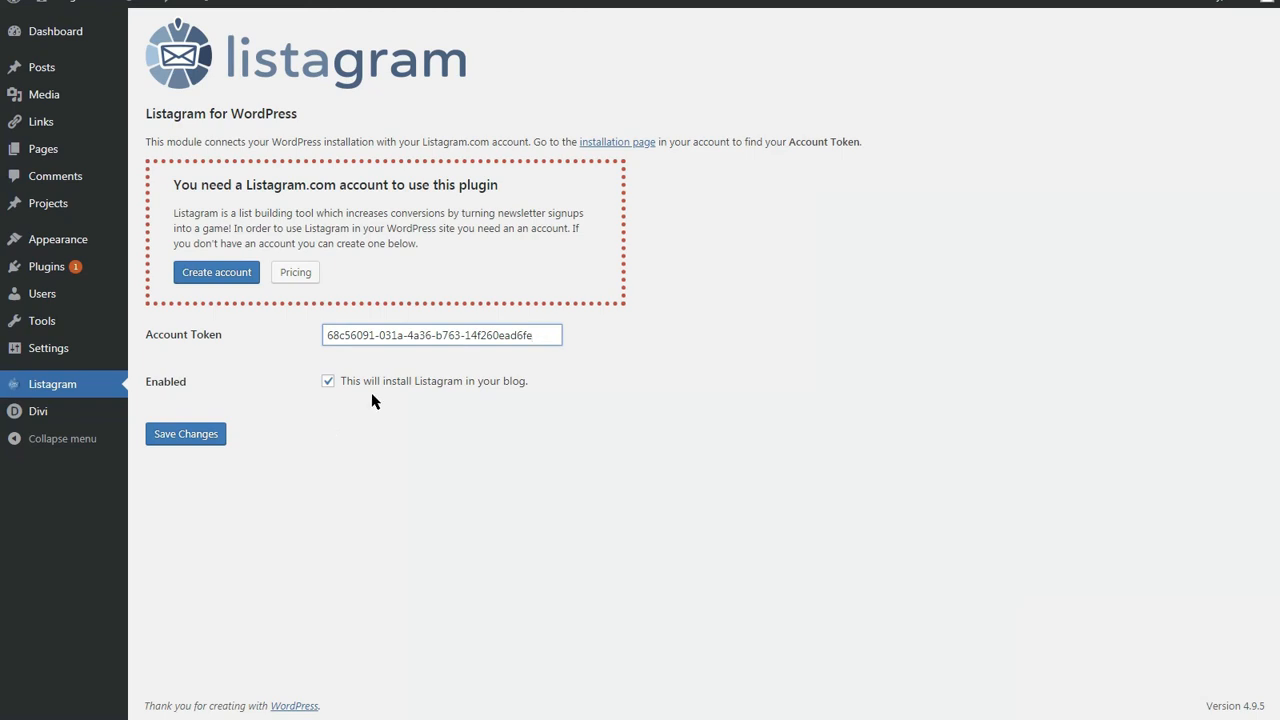
left_click(190, 434)
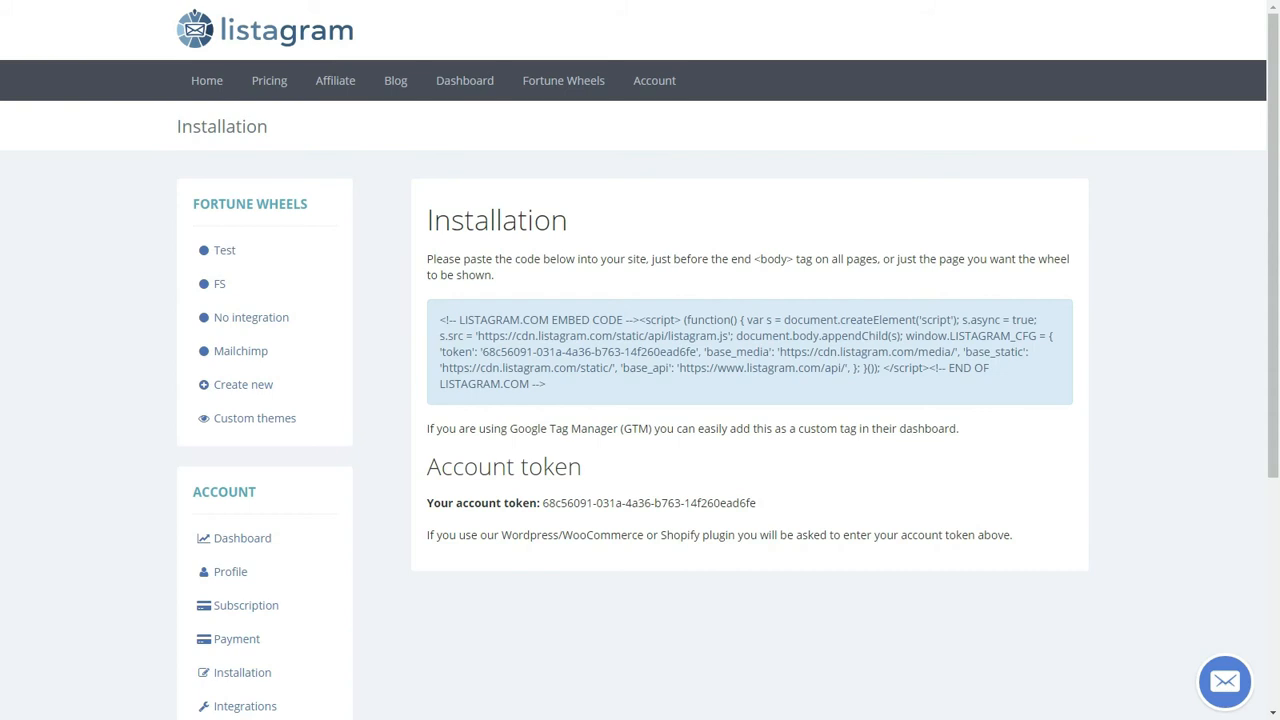
- Return to Listagram's installation page and copy the embed code for use in Google Tag Manager
left_click_drag(548, 384, 452, 281)
right_click(589, 329)
left_click(610, 335)
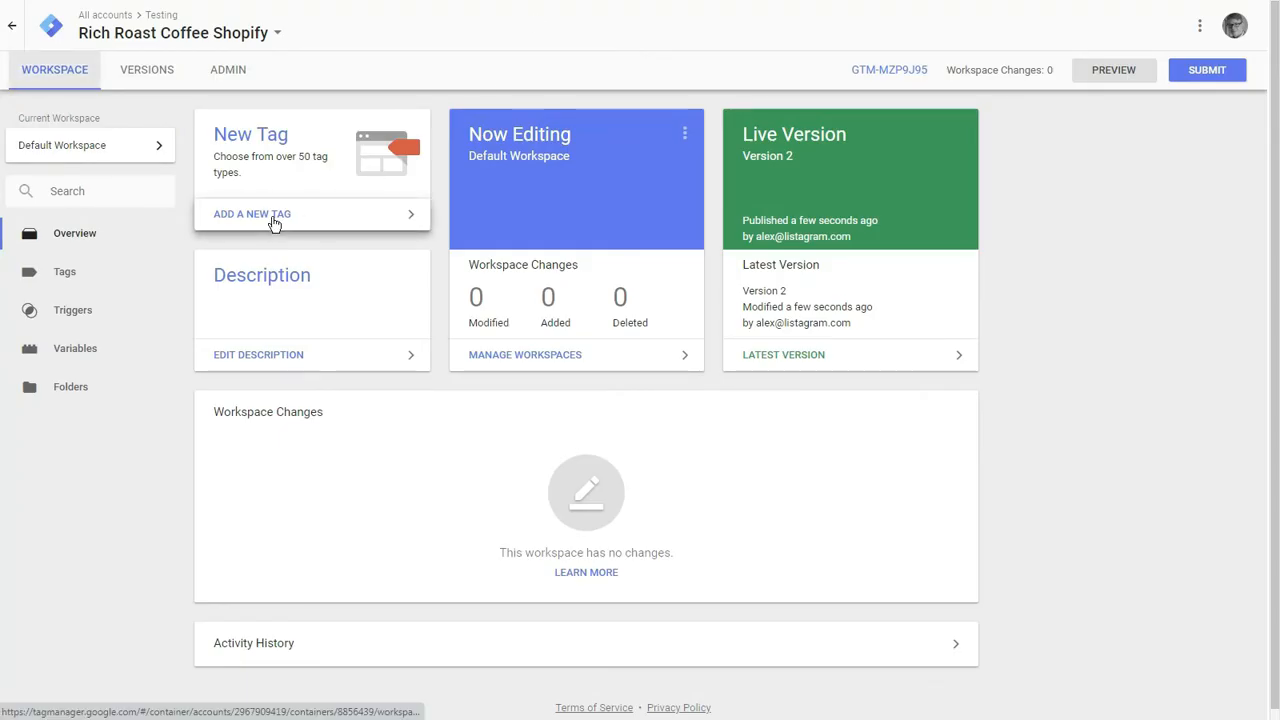
- In Google Tag Manager, create a new tag named "Listagram" with the Custom HTML tag type
left_click(272, 222)
left_click(351, 26)
key("ctrl+a")
type("Listagram")
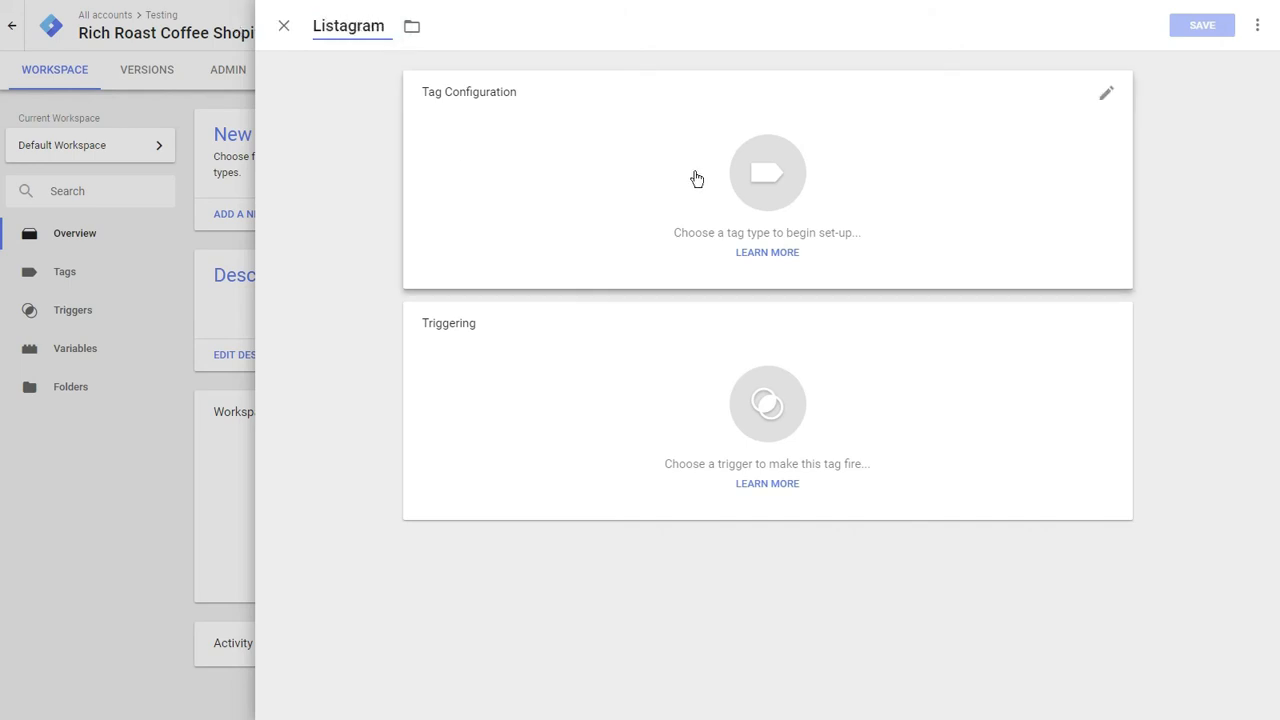
left_click(746, 162)
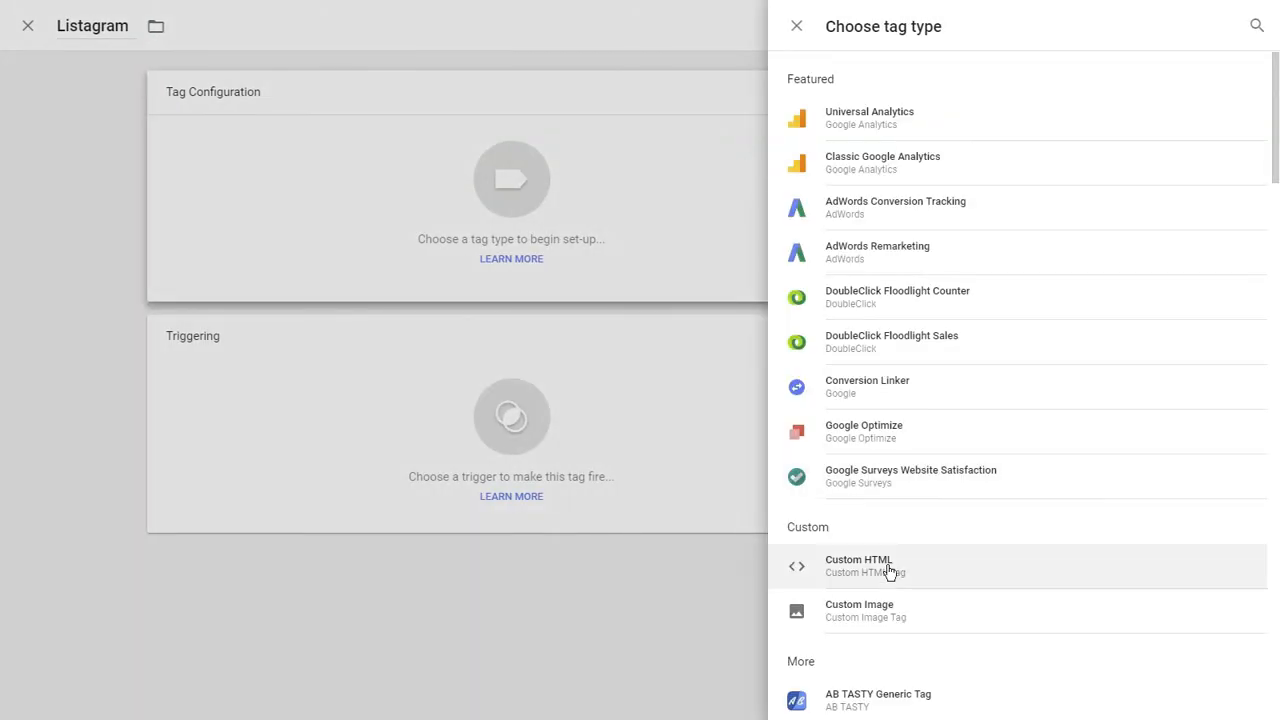
left_click(870, 568)
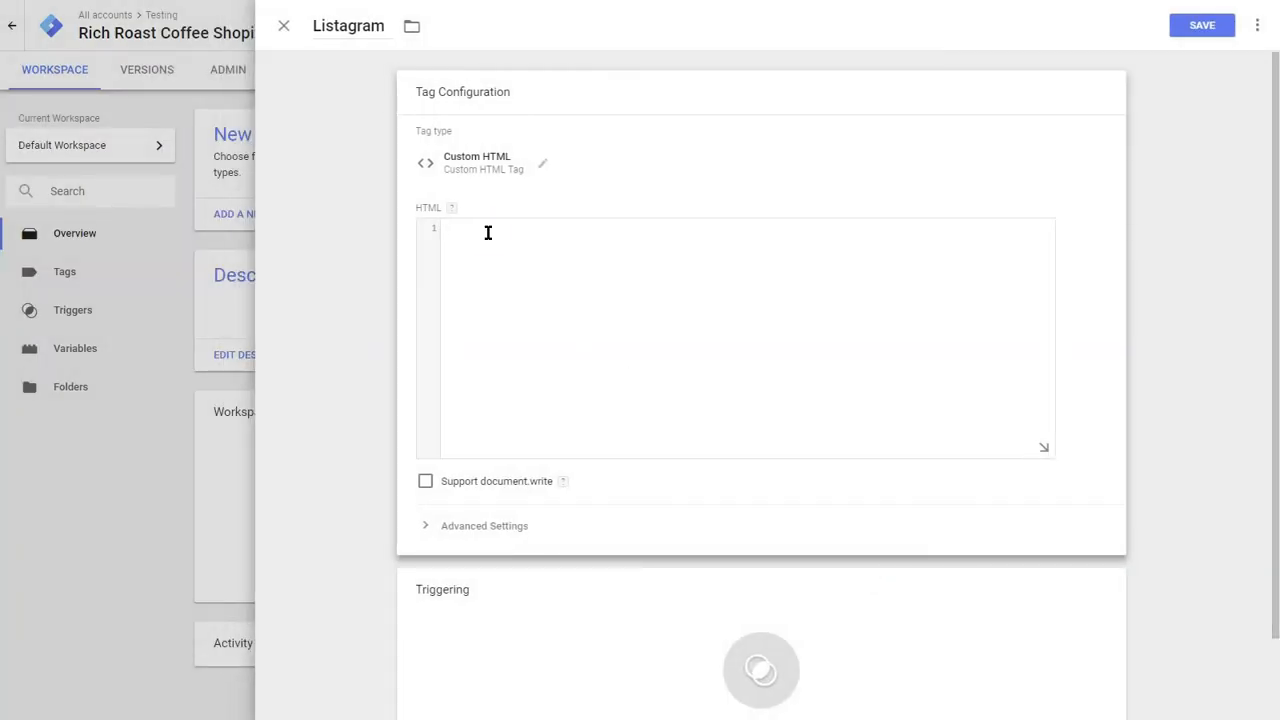
- Paste the copied Listagram embed code, including the account token, into the tag's HTML and set the tag to fire on All Pages
right_click(488, 232)
left_click(531, 331)
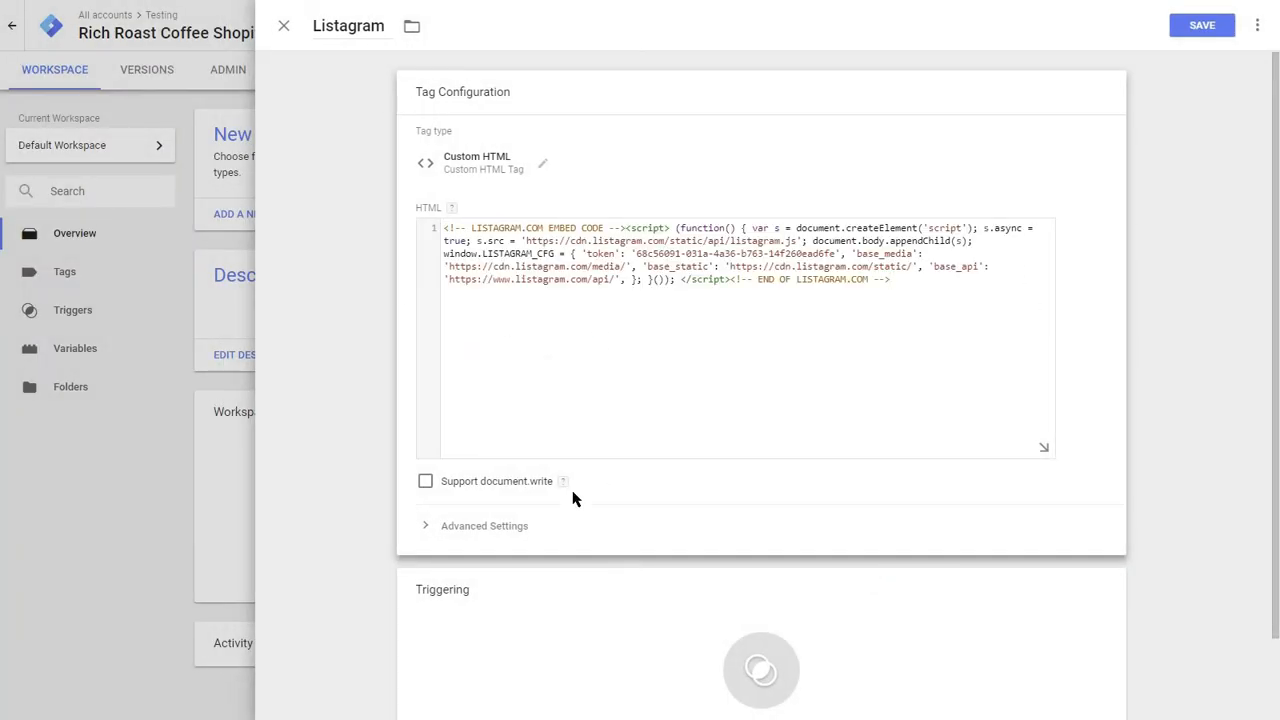
left_click(568, 600)
left_click(334, 107)
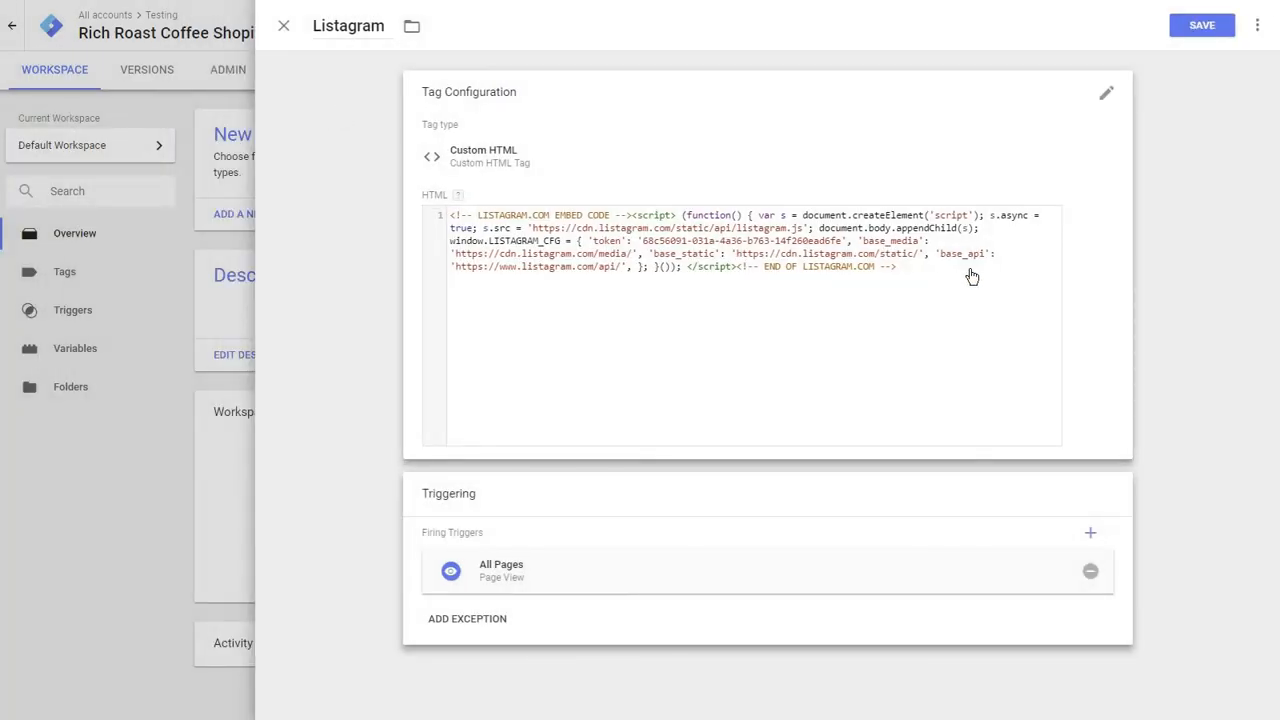
- Save the tag, submit the workspace changes with the version name "Listagram", and publish them to the Live environment
left_click(1202, 25)
left_click(1210, 69)
left_click(527, 204)
type("Listagram")
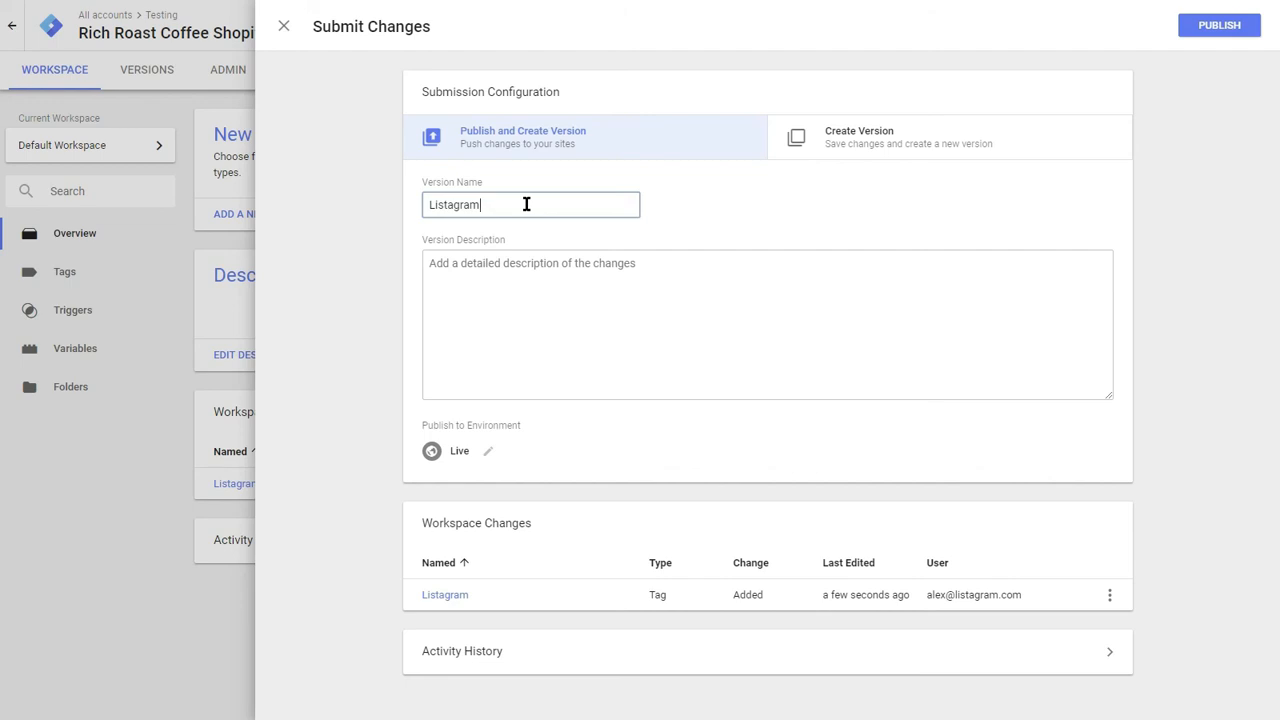
left_click(1182, 25)
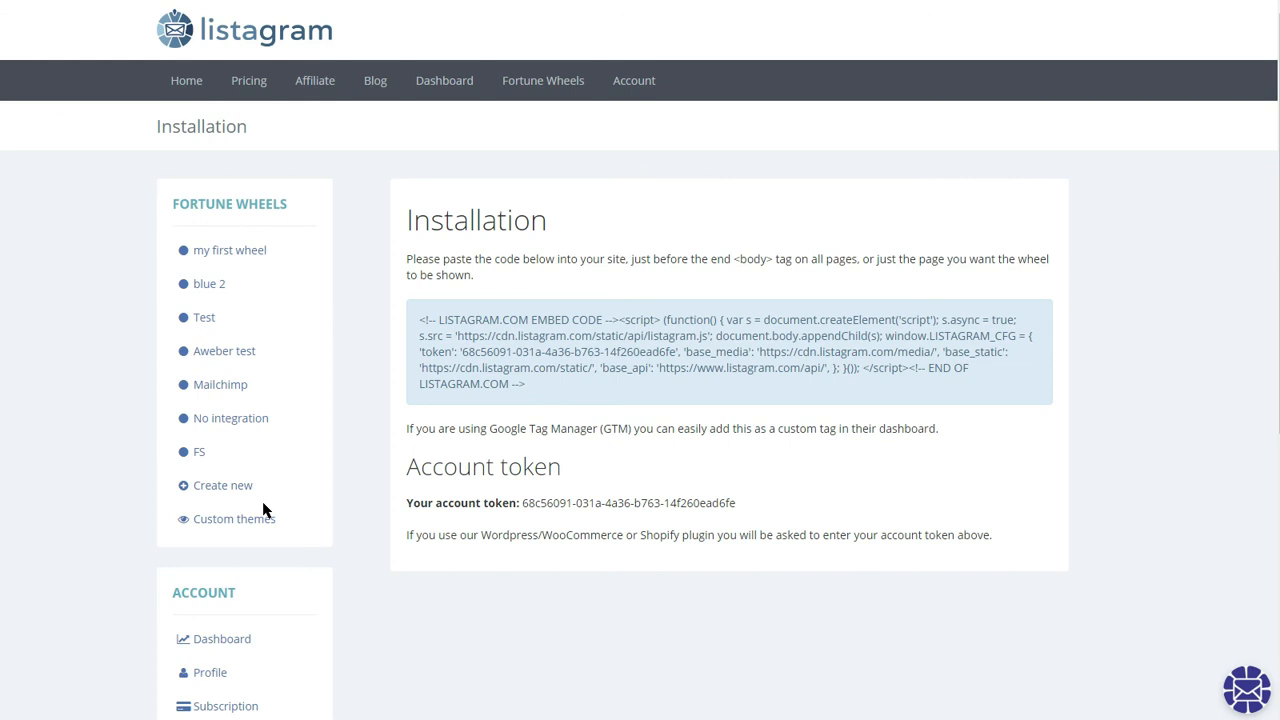
- Switch to Listagram, enable the "my first wheel" fortune wheel in its display settings, and save those settings
mouse_move(554, 94)
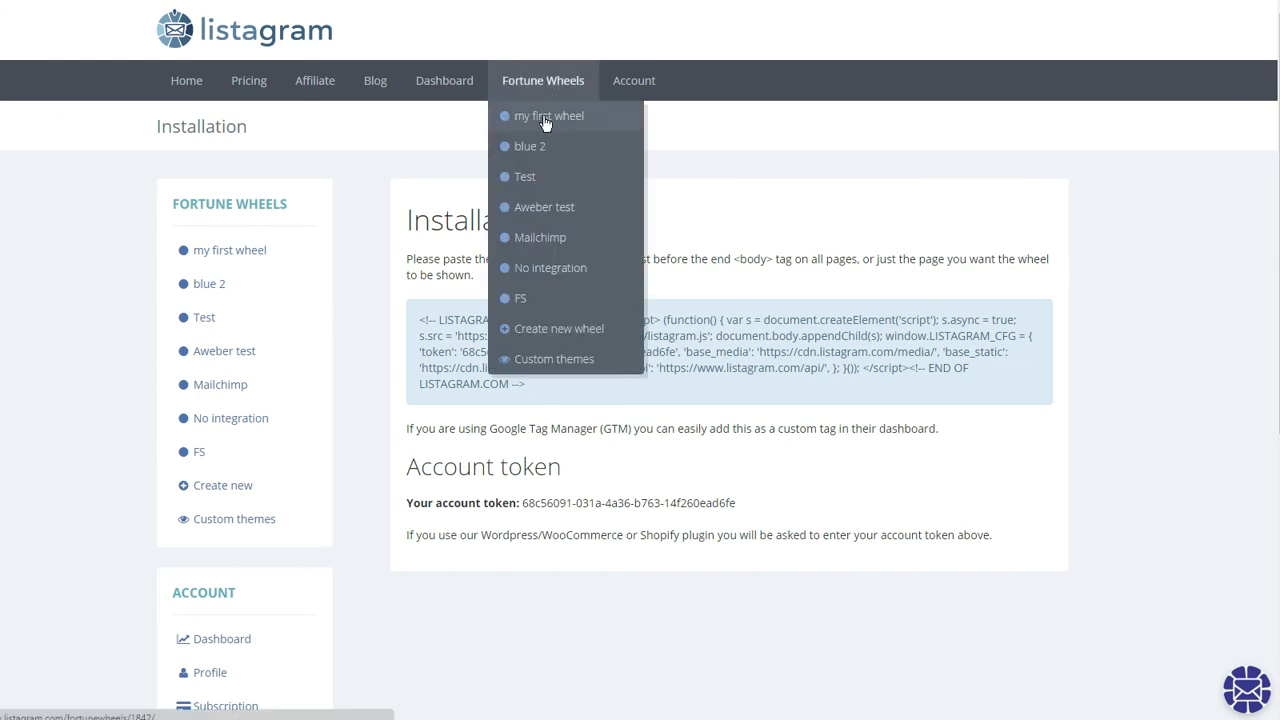
left_click(555, 126)
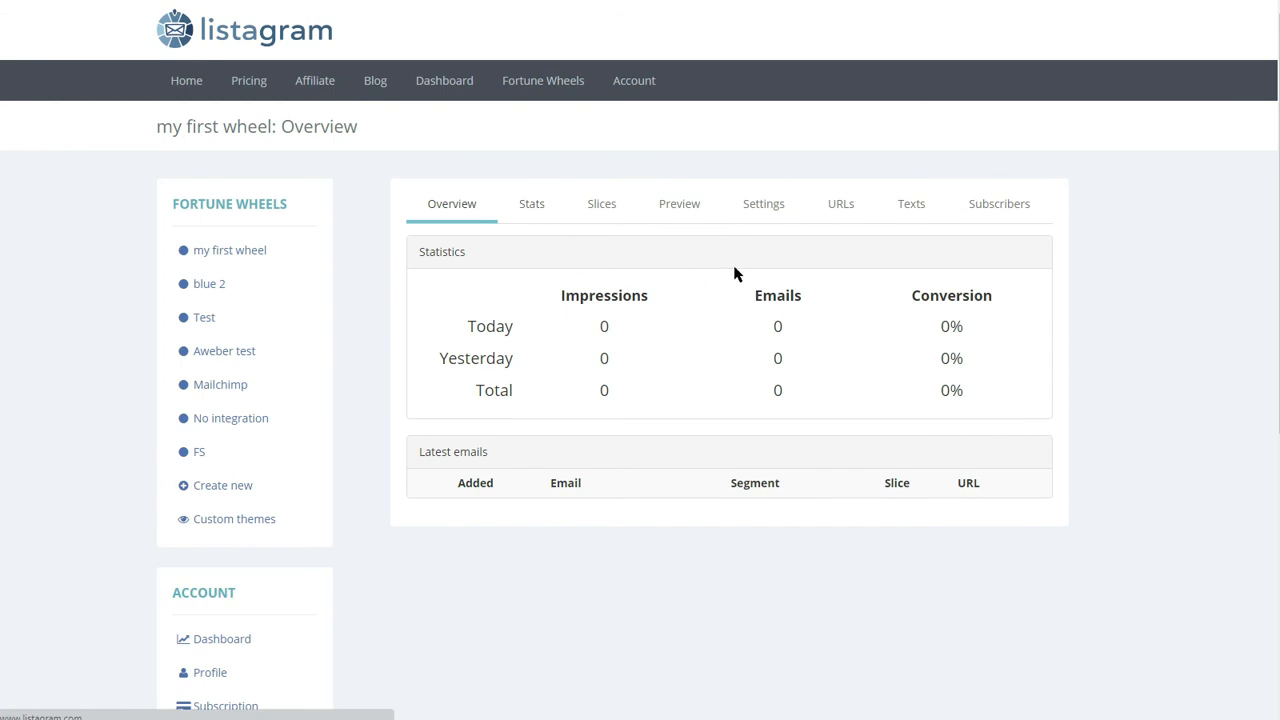
left_click(763, 204)
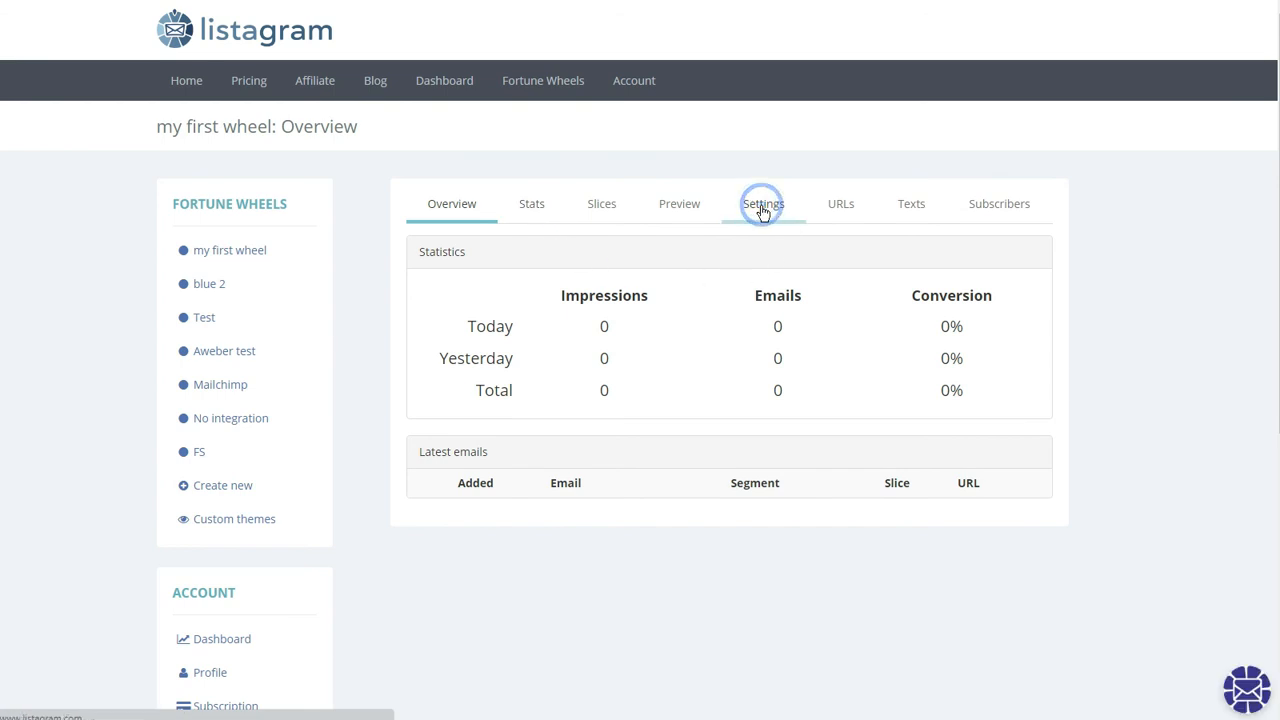
left_click(455, 314)
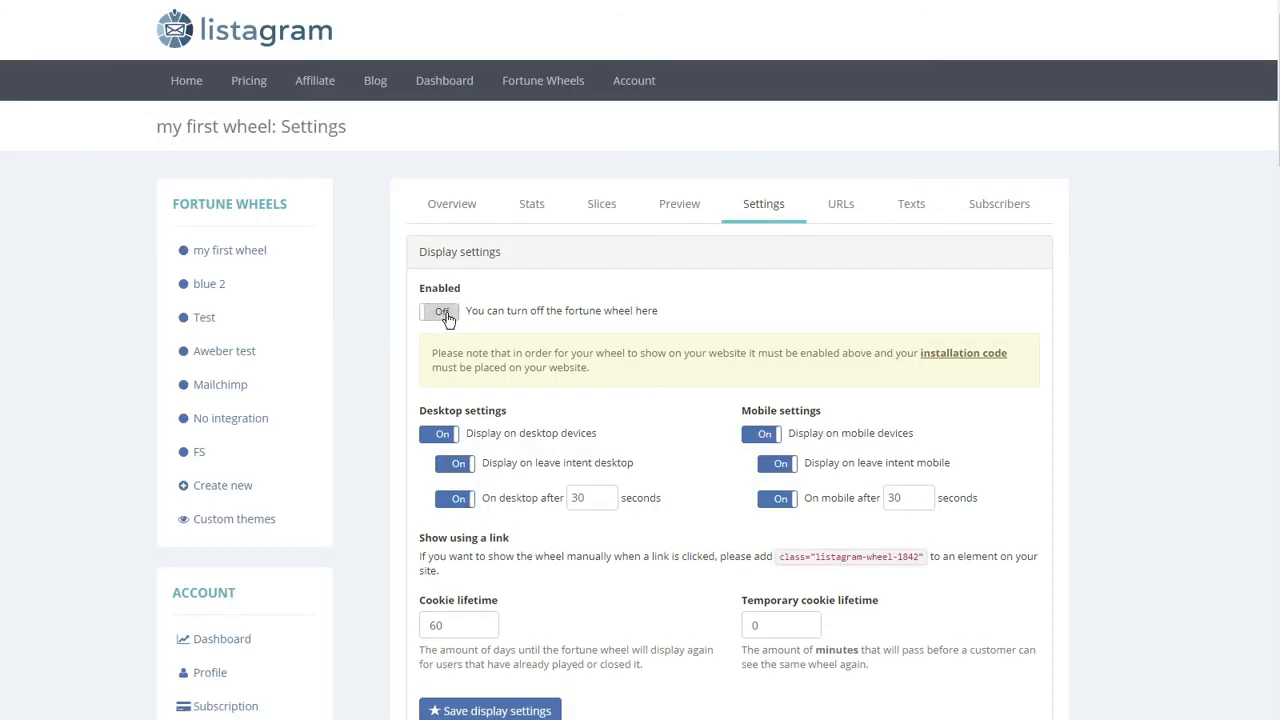
scroll(600, 318, "down", 1)
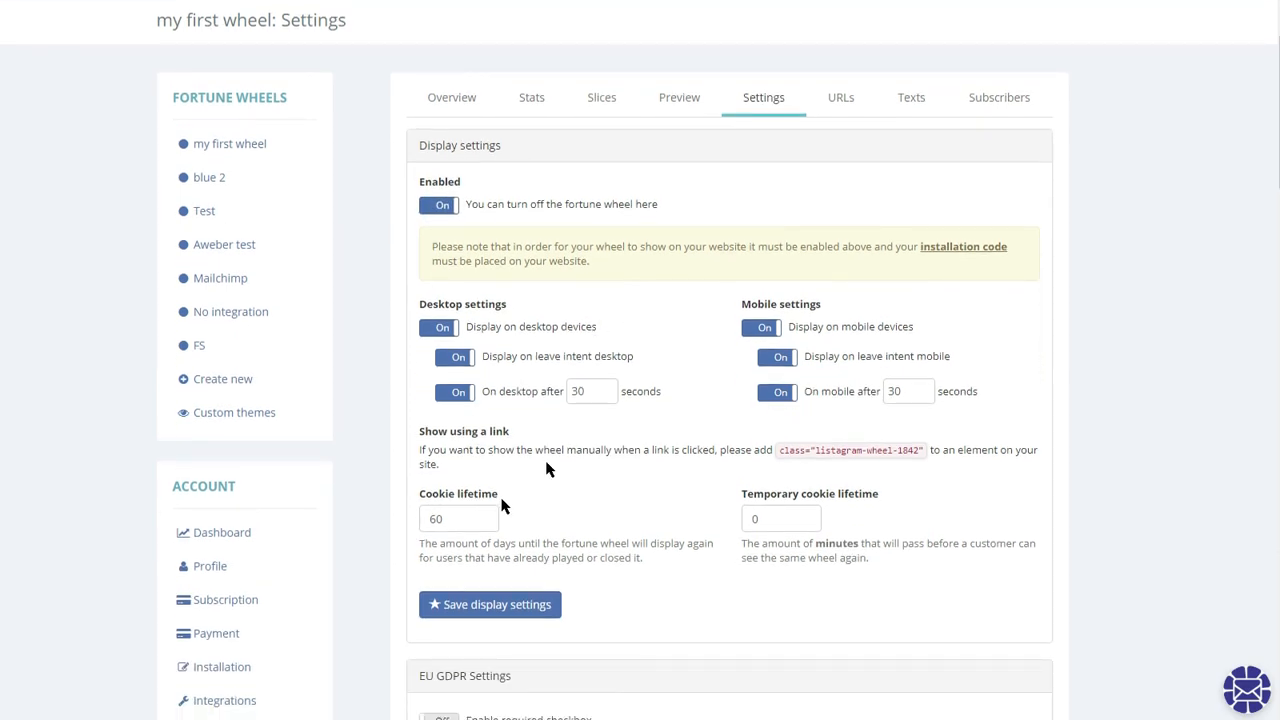
left_click(497, 610)
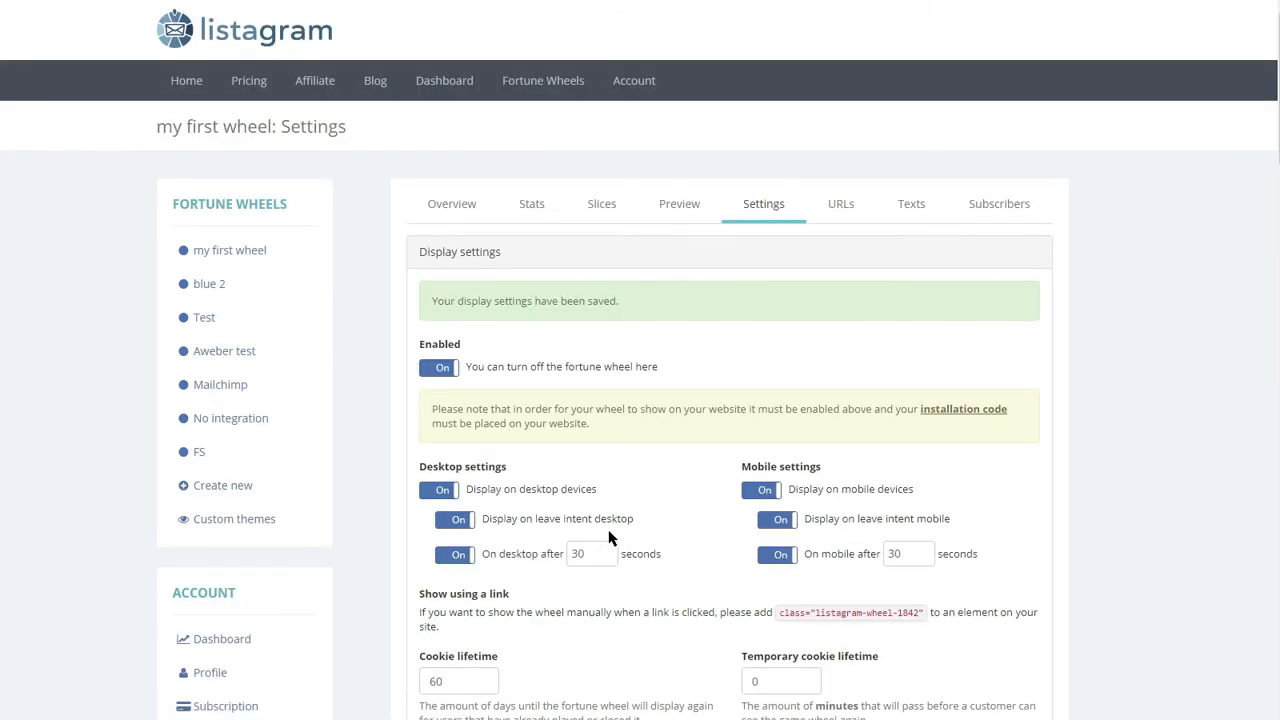
- Open the statistics of "my first wheel" to review its impressions, emails and conversion
left_click(531, 204)
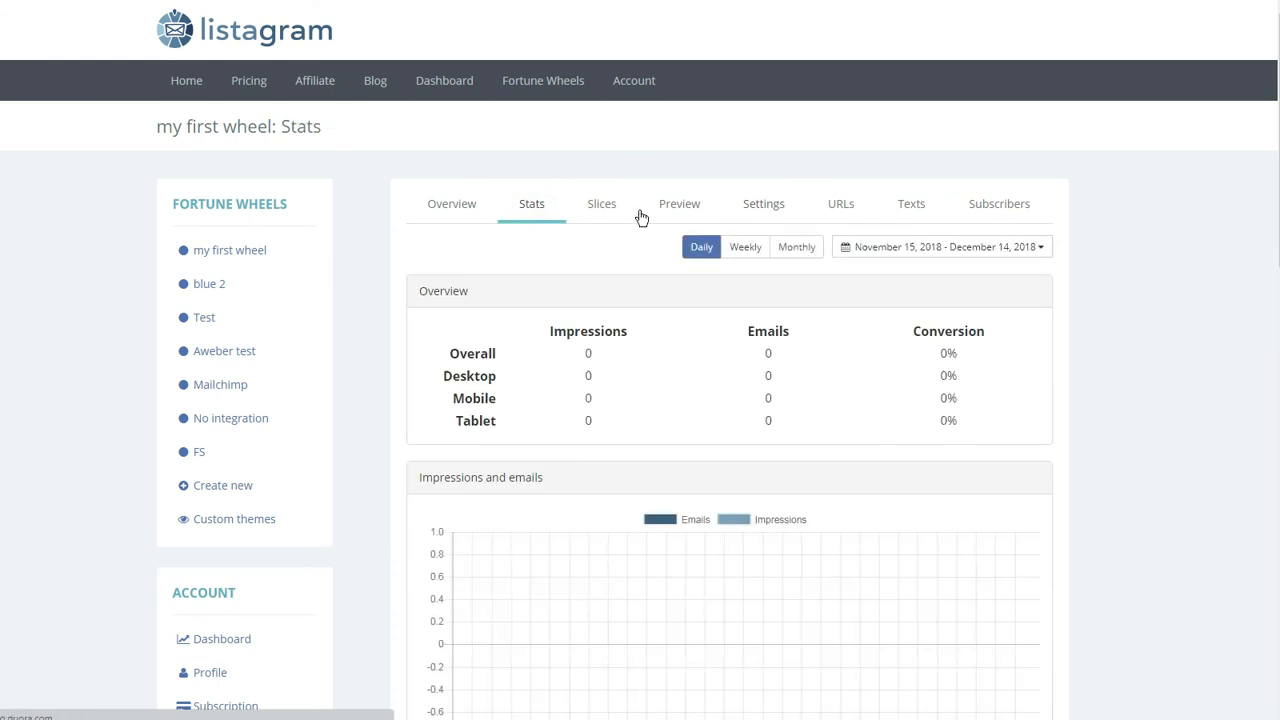